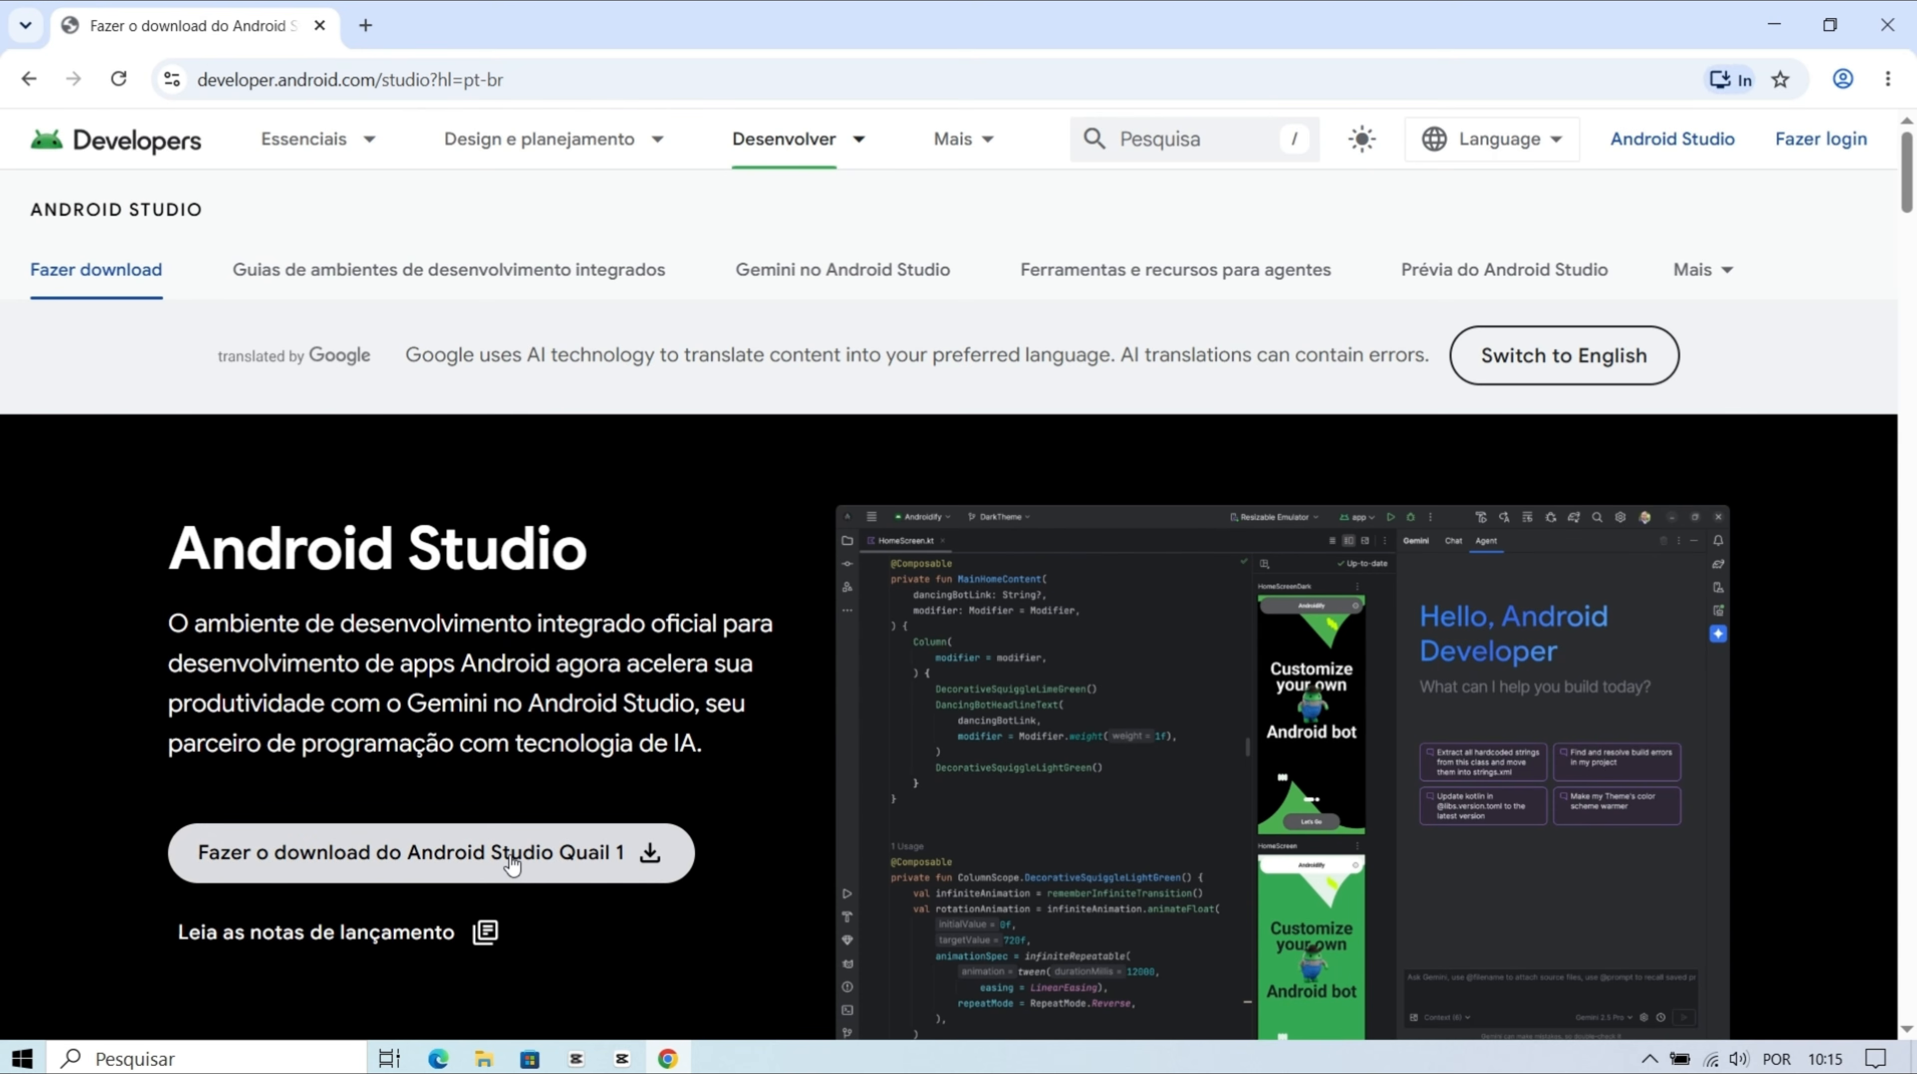
- Accept the terms and conditions and download the Android Studio Quail 1 2026.1.1 Patch 2 installer for Windows
left_click(513, 862)
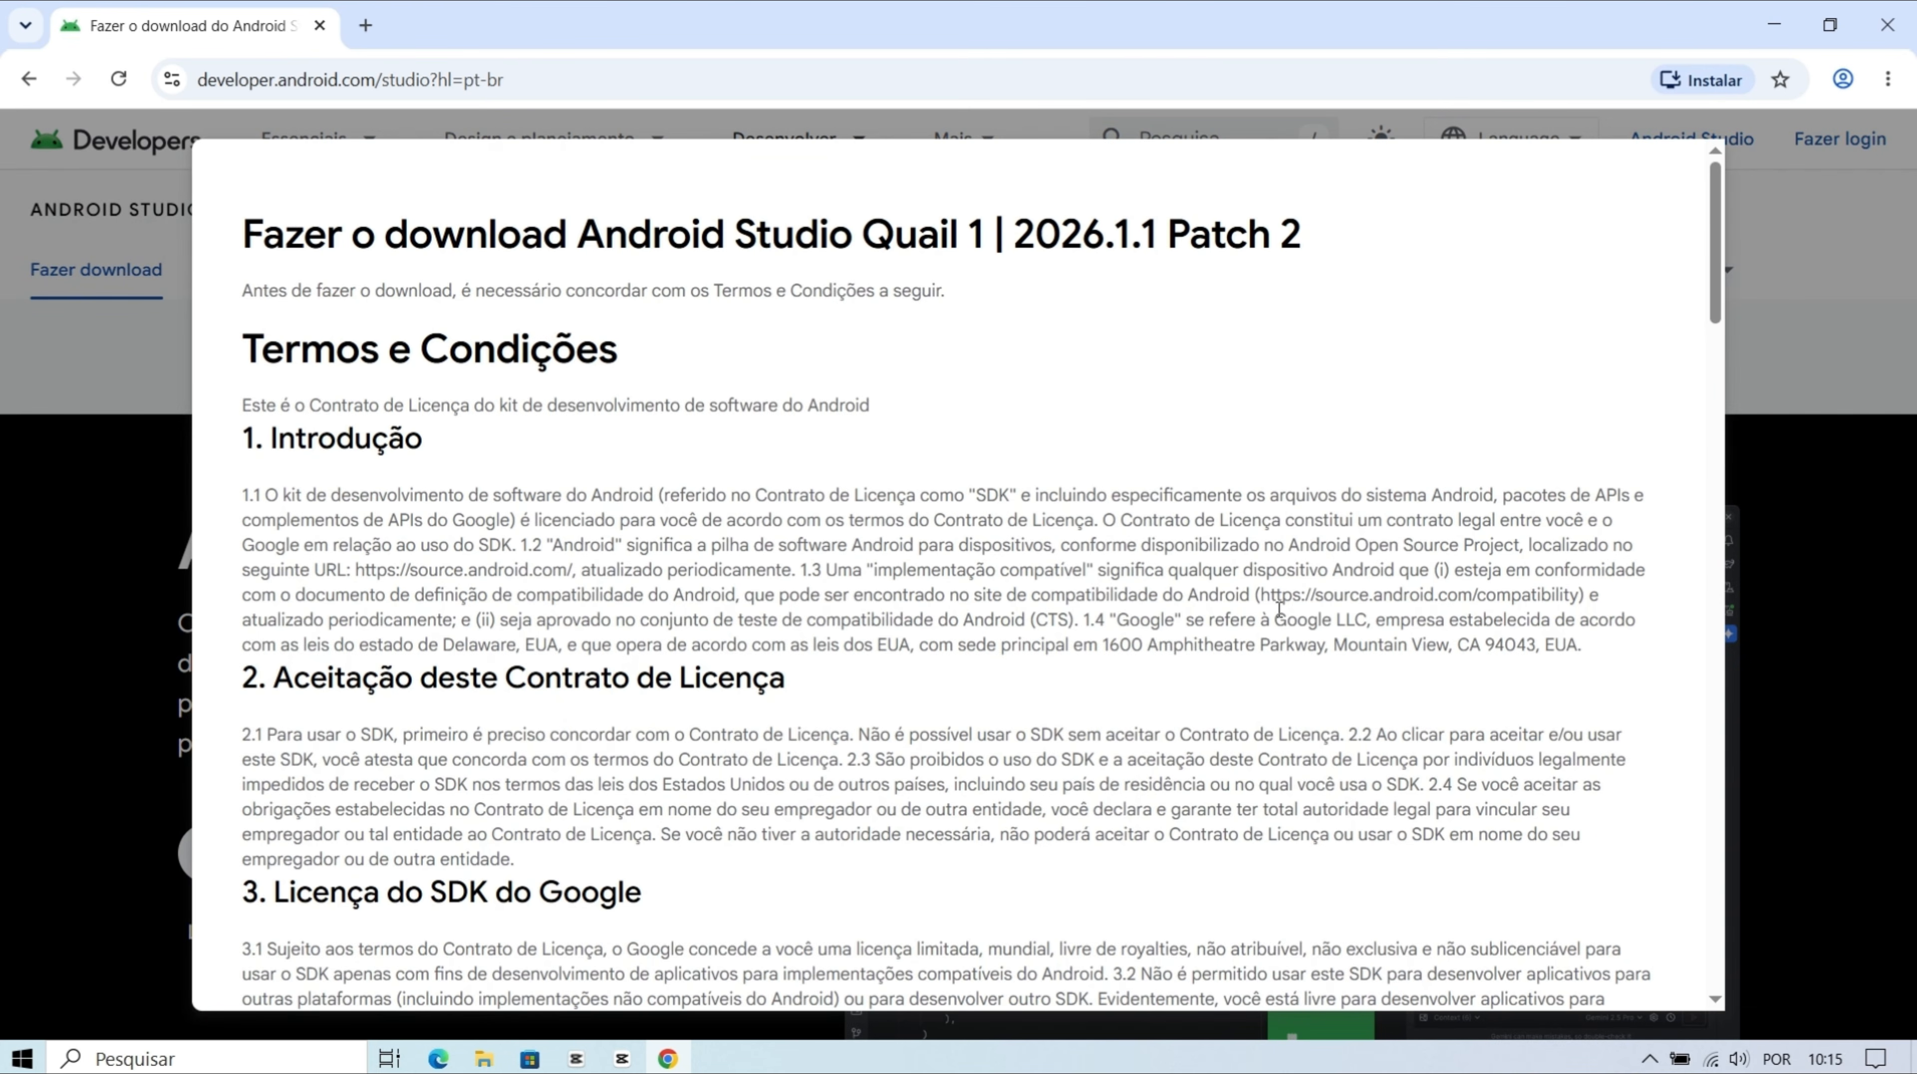
scroll(1704, 349, "down", 1)
scroll(1703, 348, "down", 20)
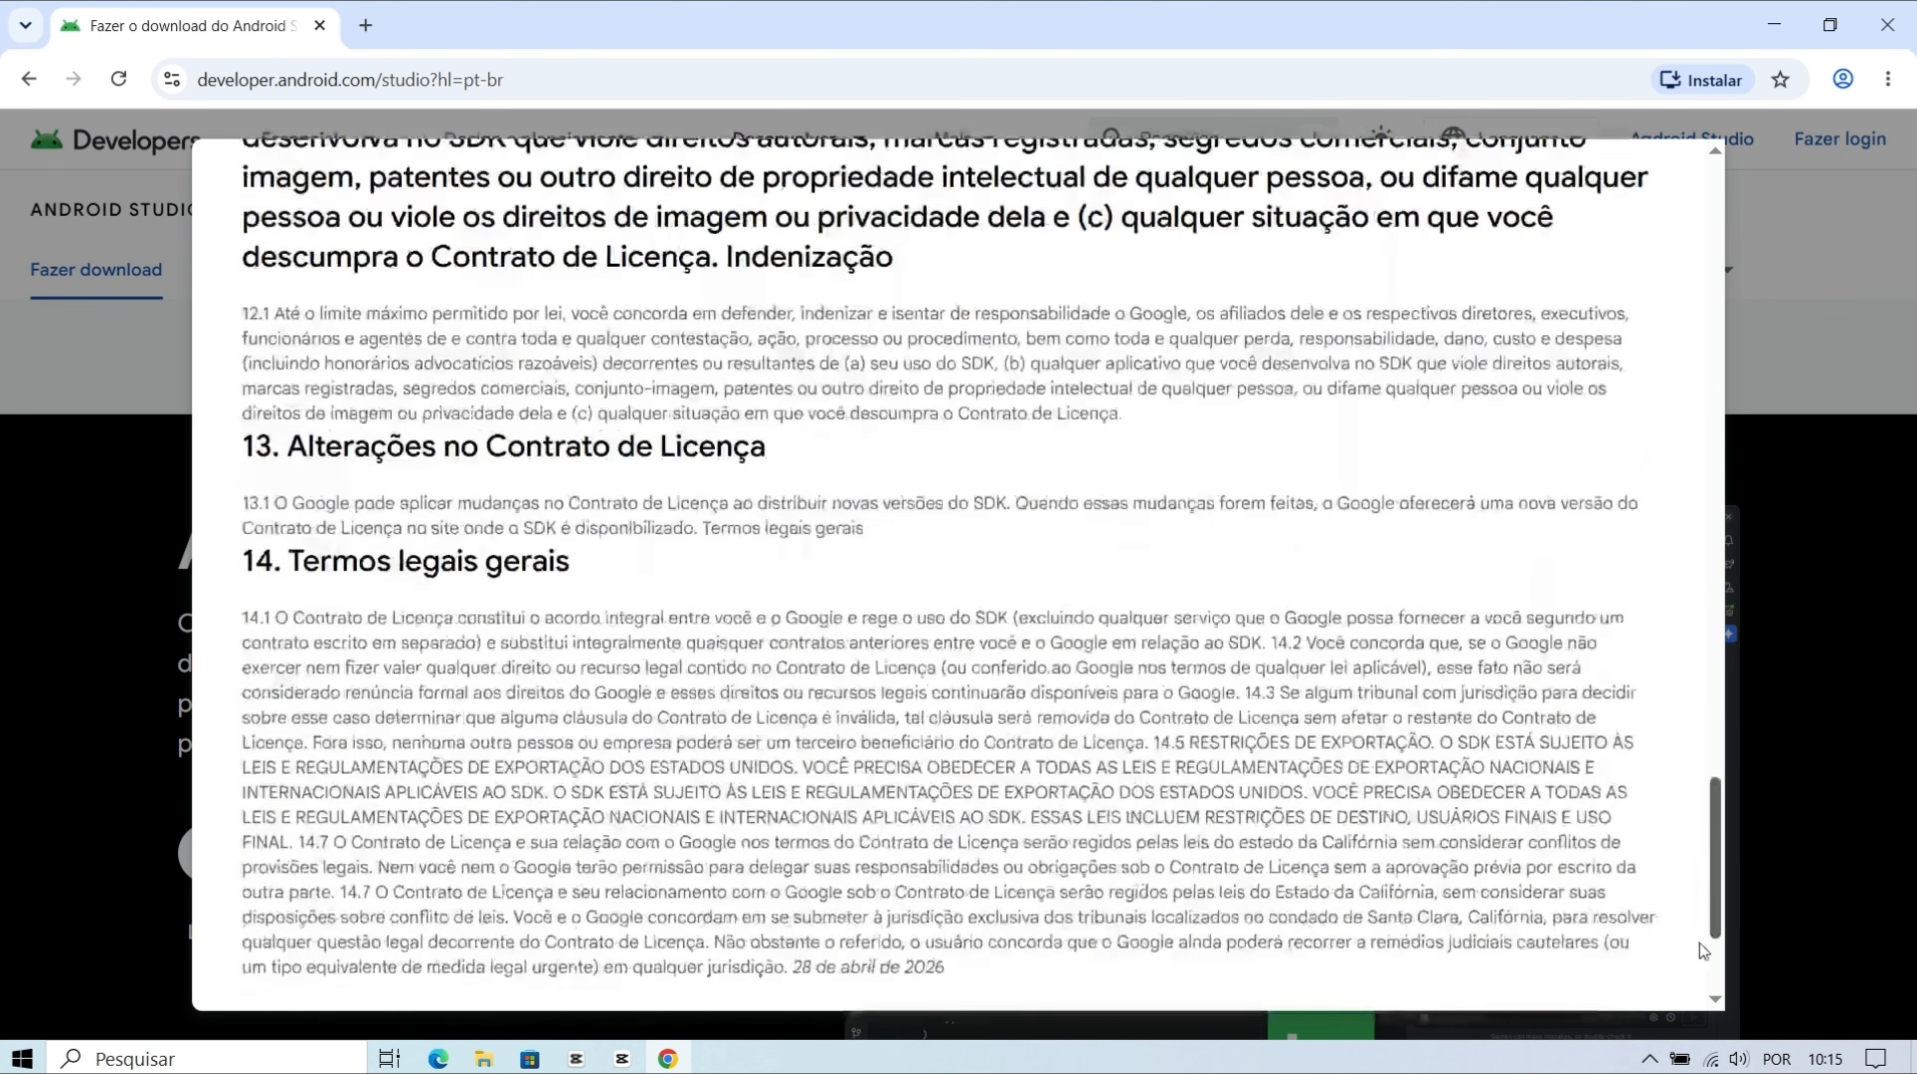
left_click(326, 807)
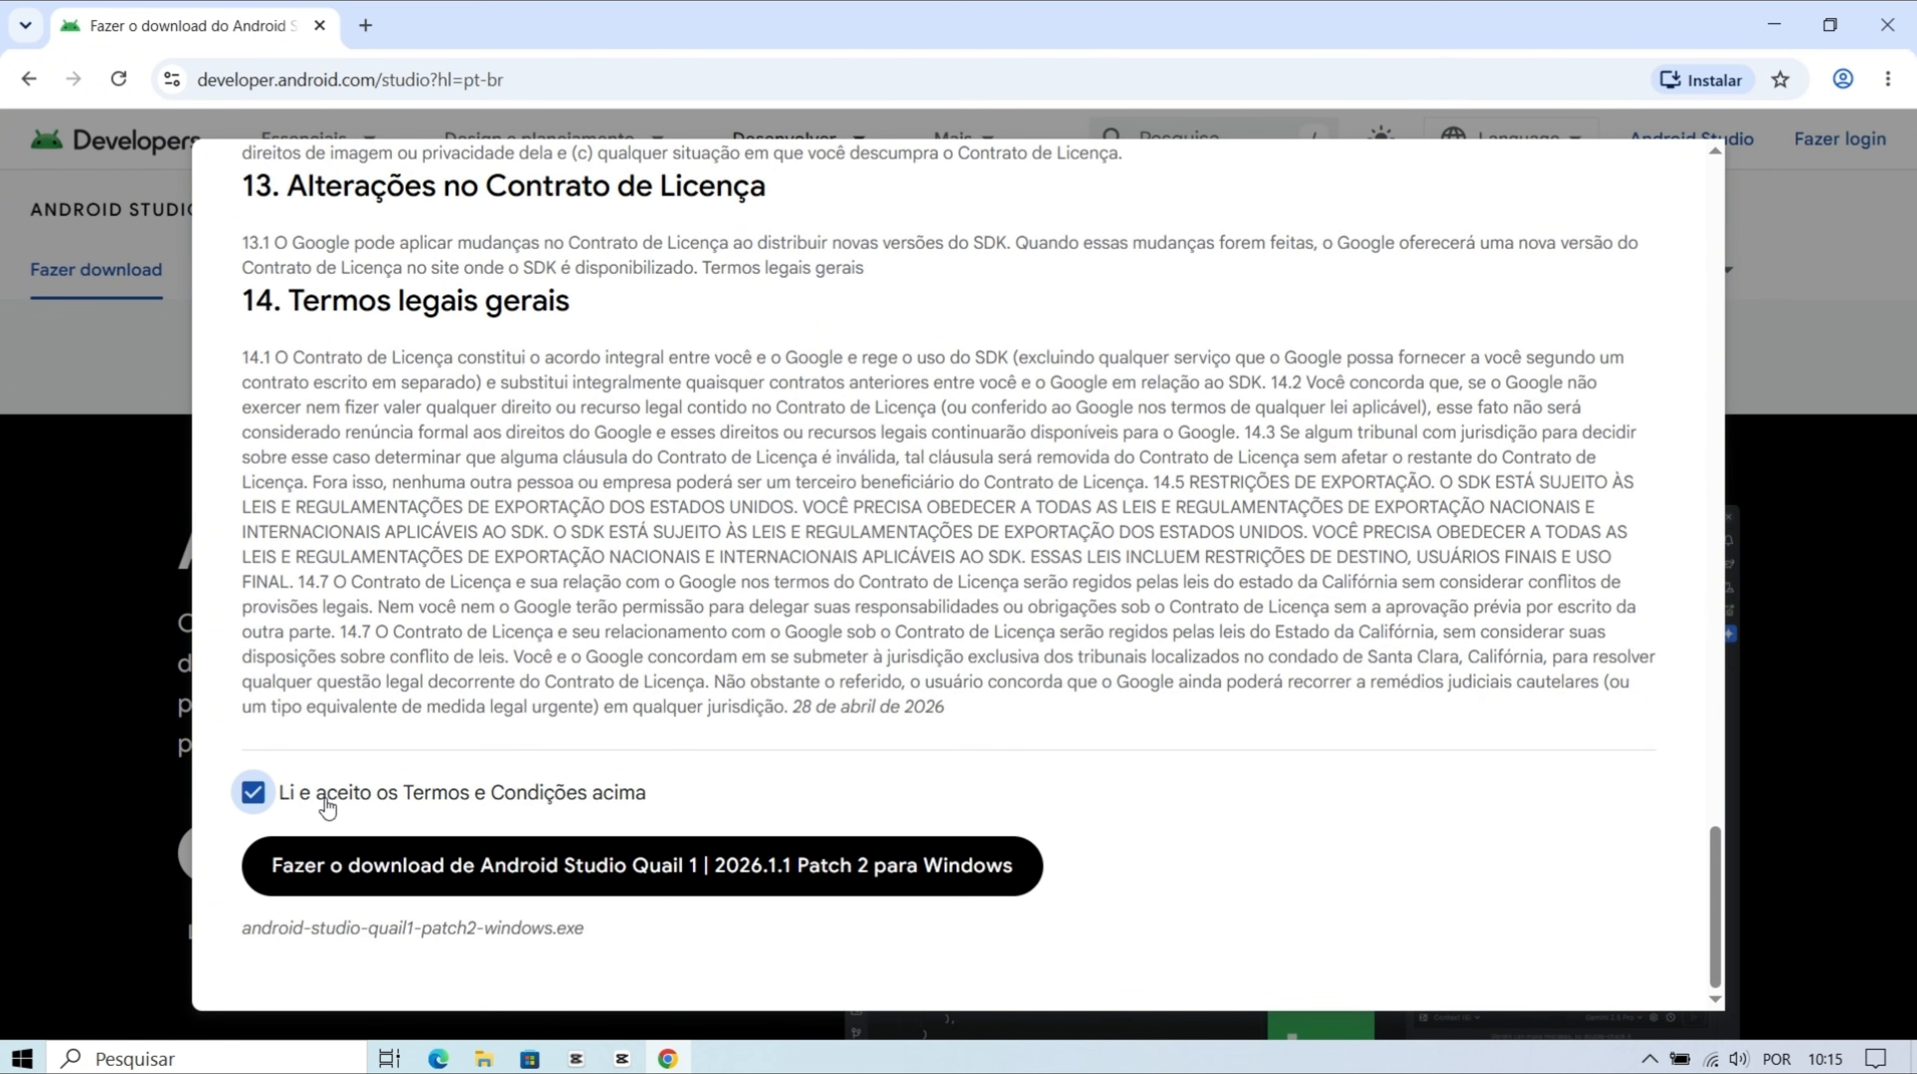
left_click(807, 854)
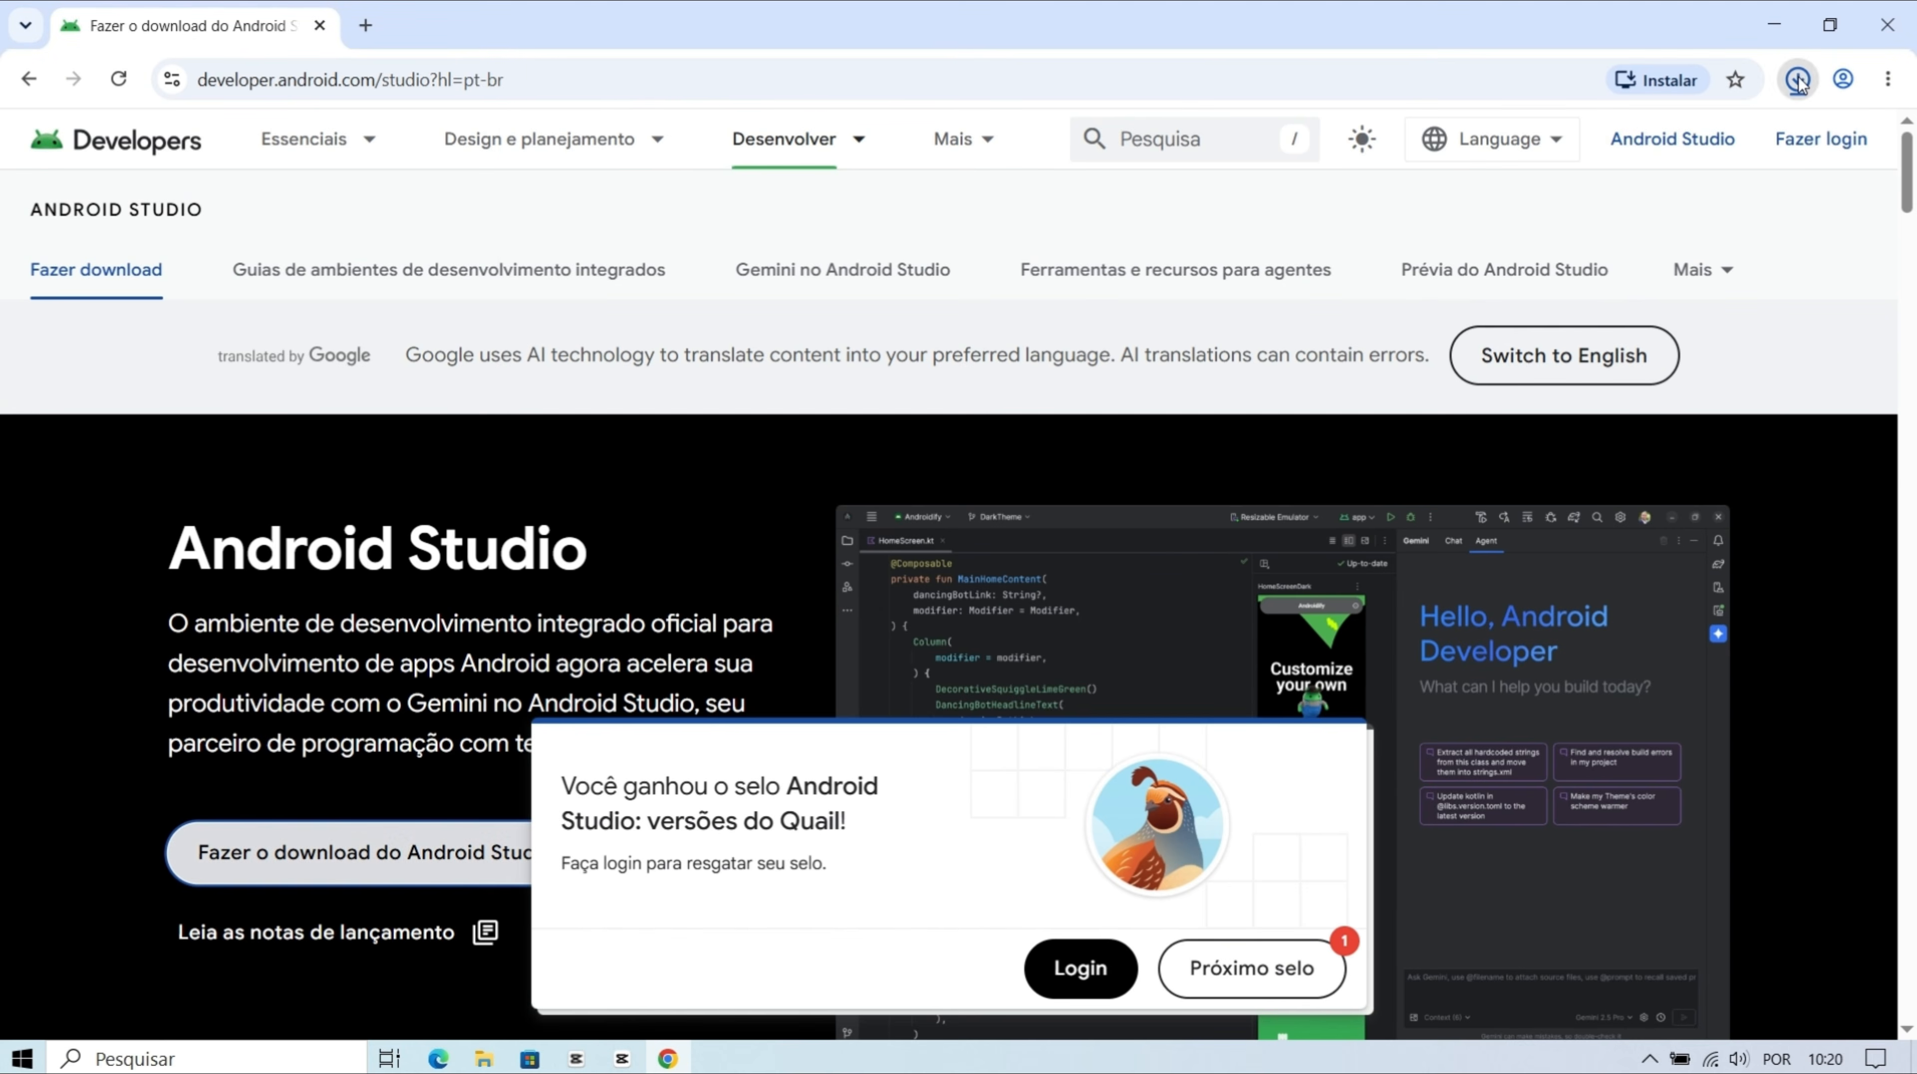
- Launch the downloaded Android Studio installer, close the browser, and bring up the setup window
left_click(1798, 79)
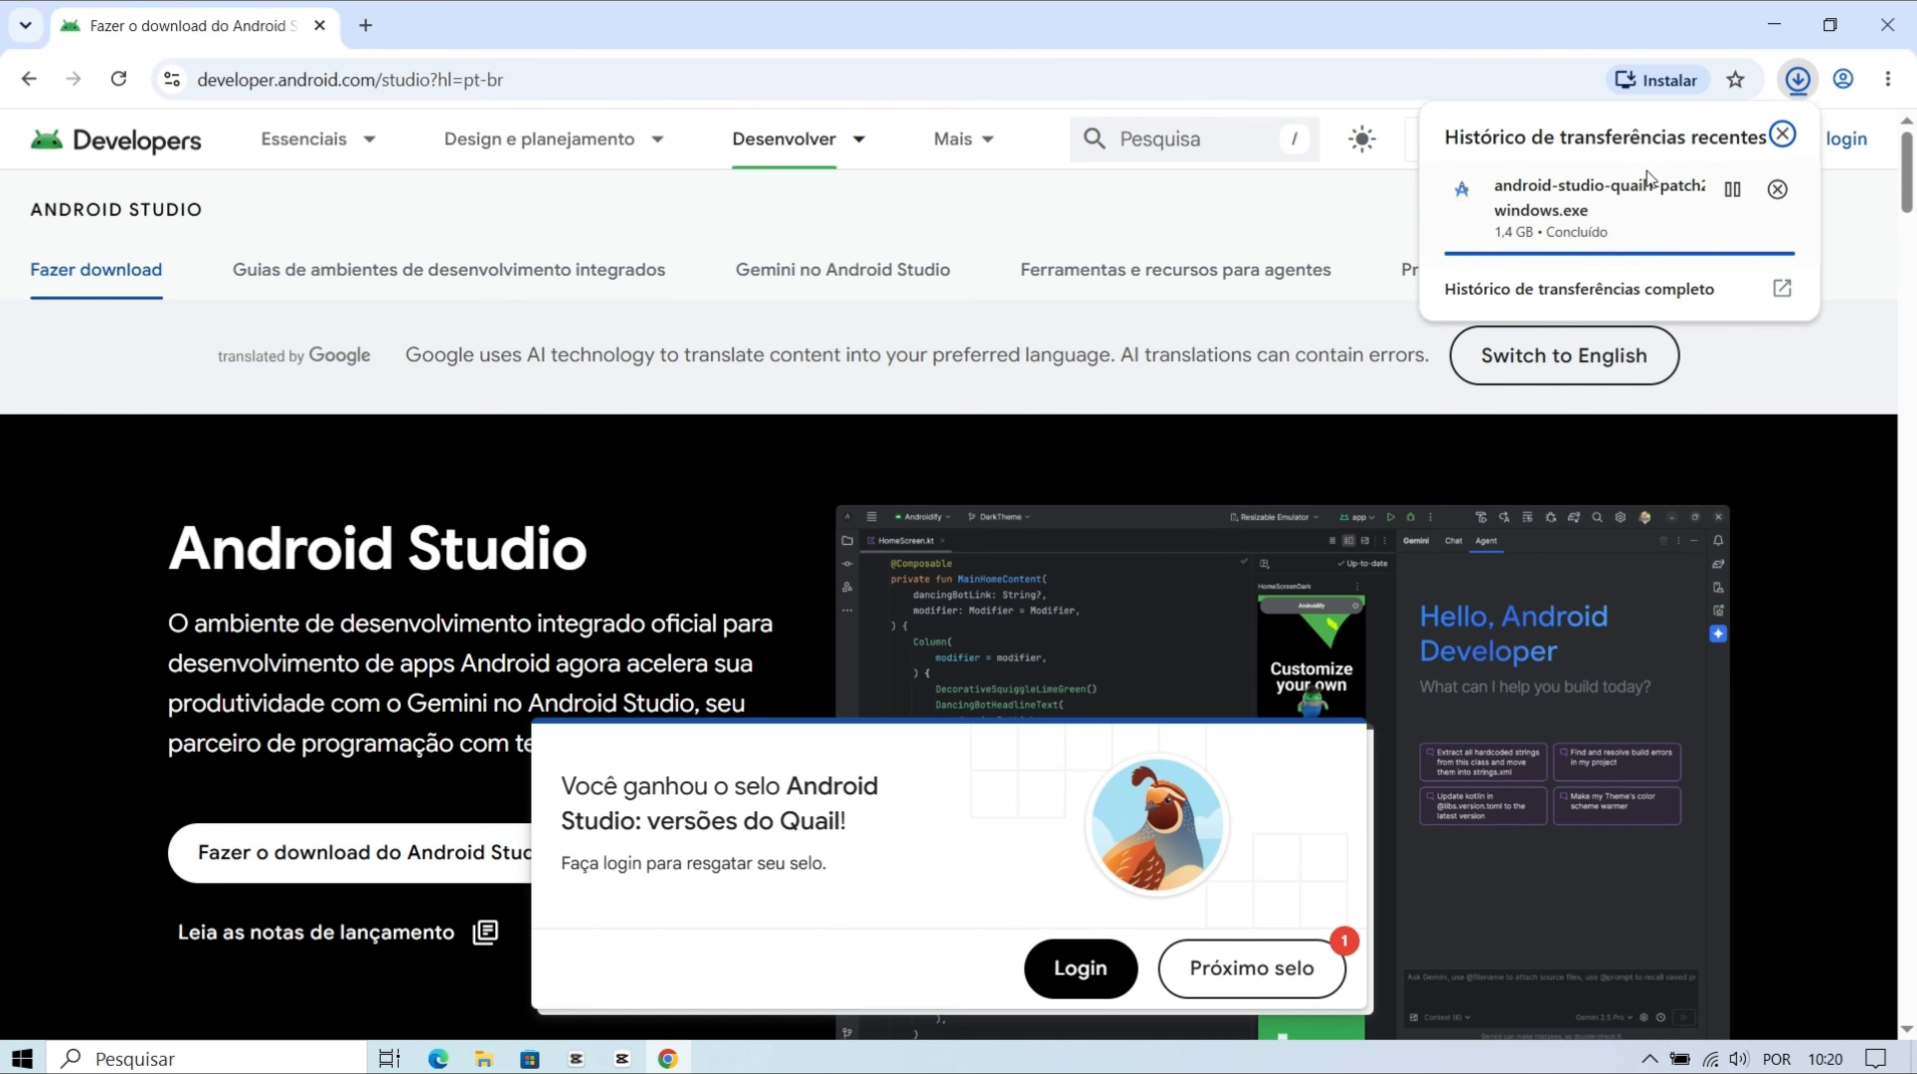
left_click(1627, 199)
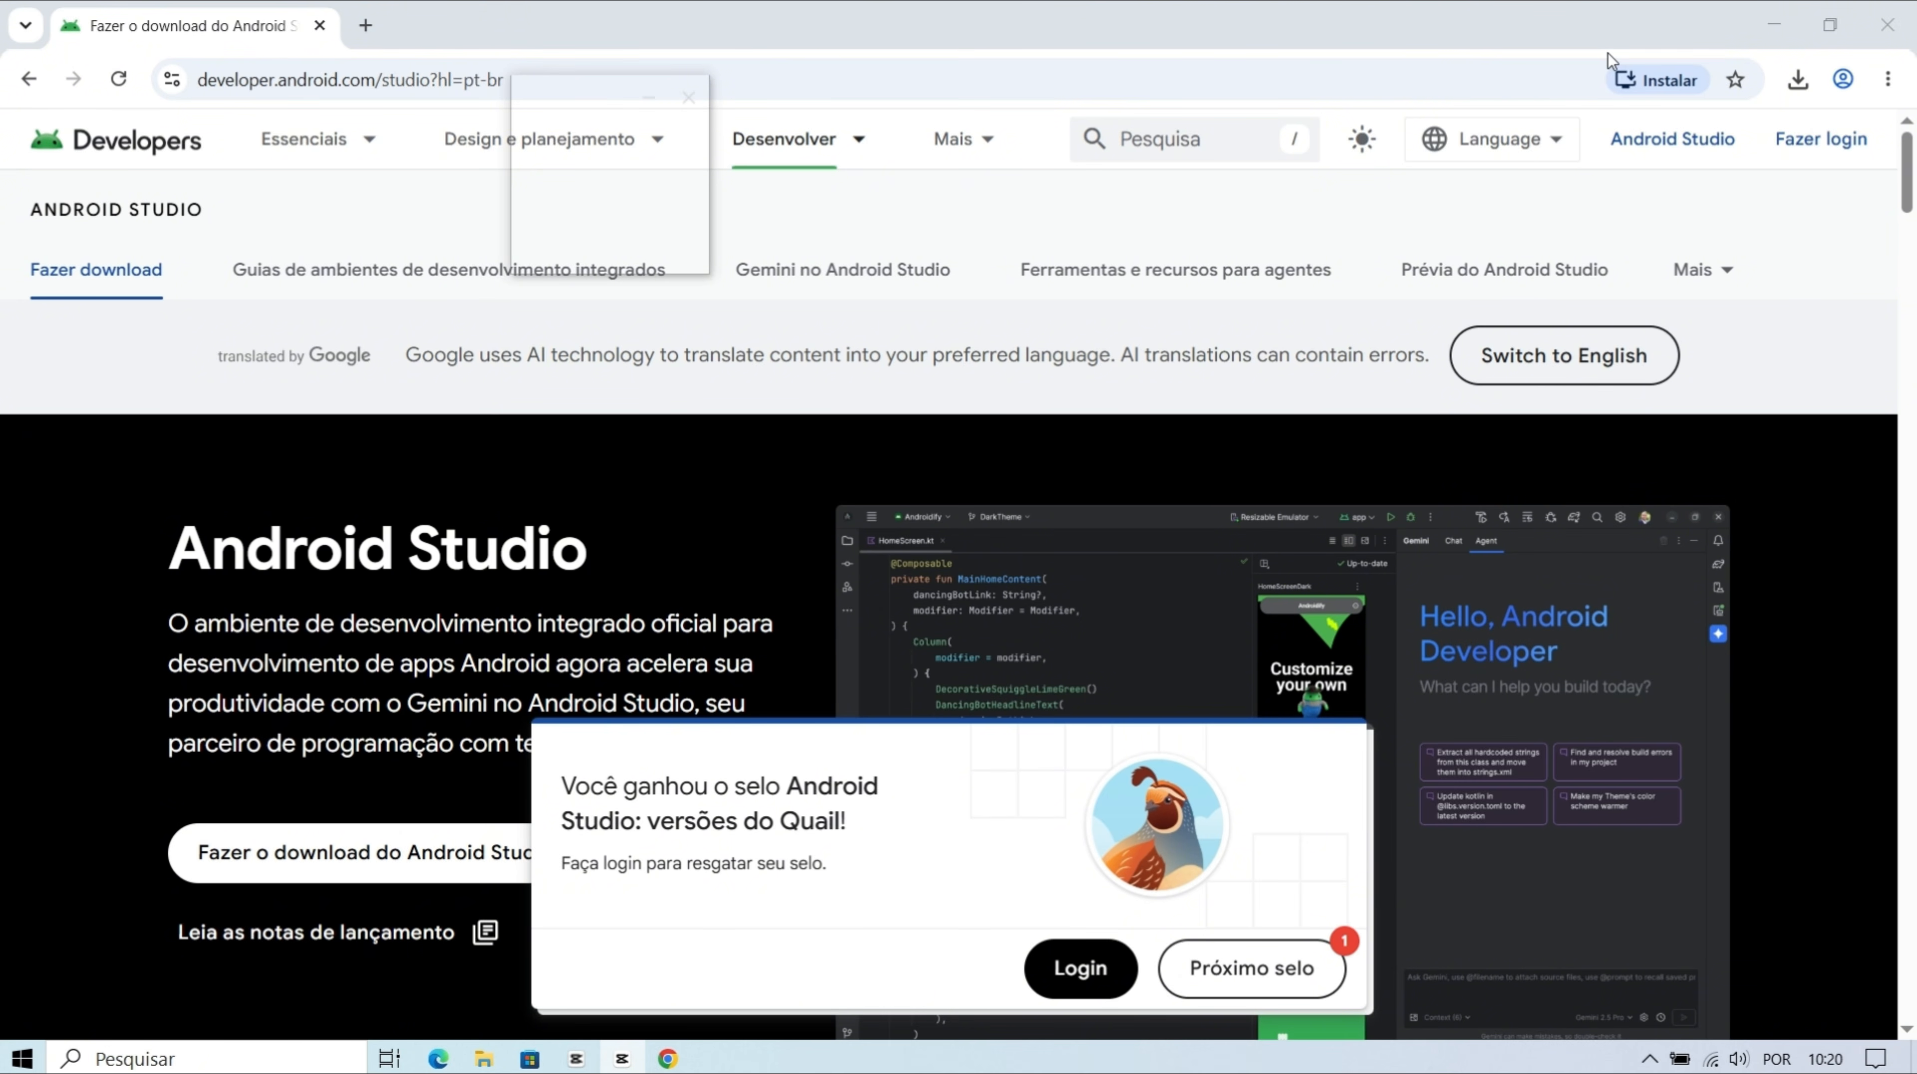
left_click(1877, 11)
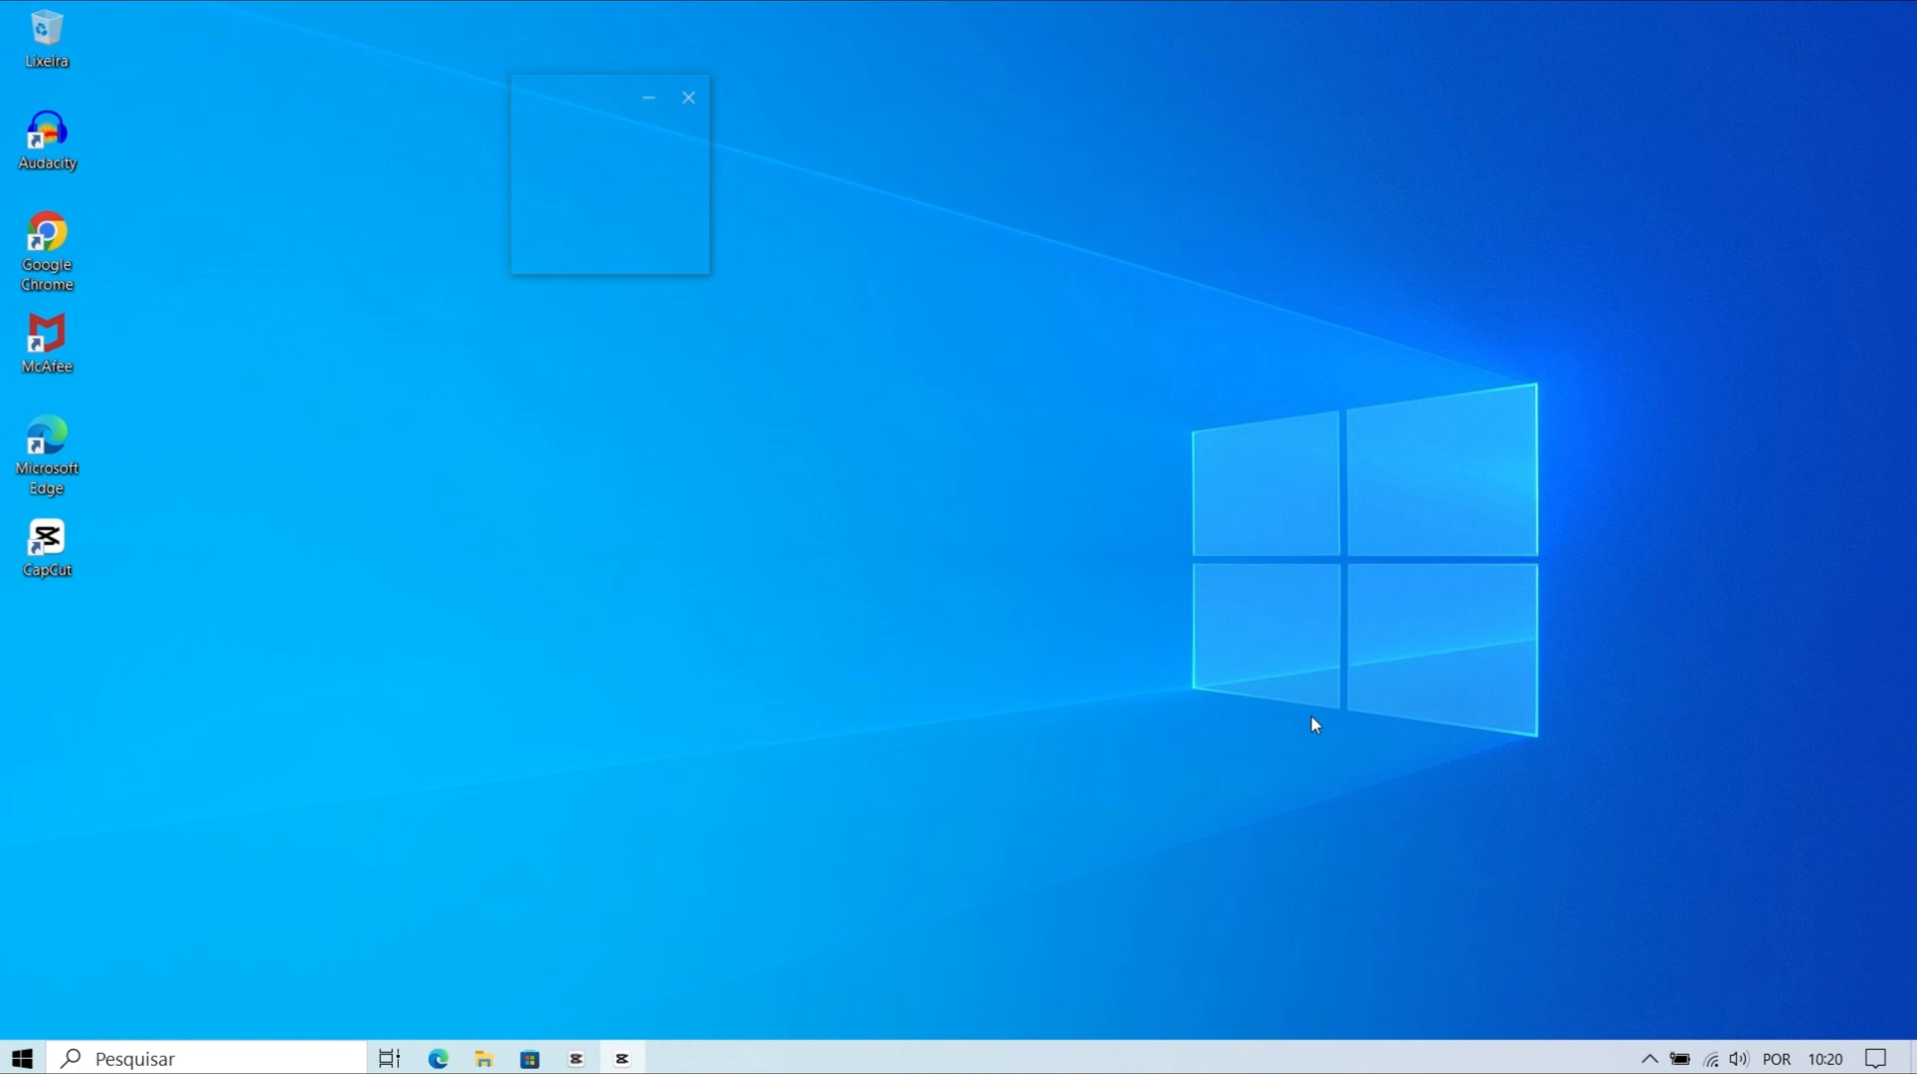
left_click(679, 1059)
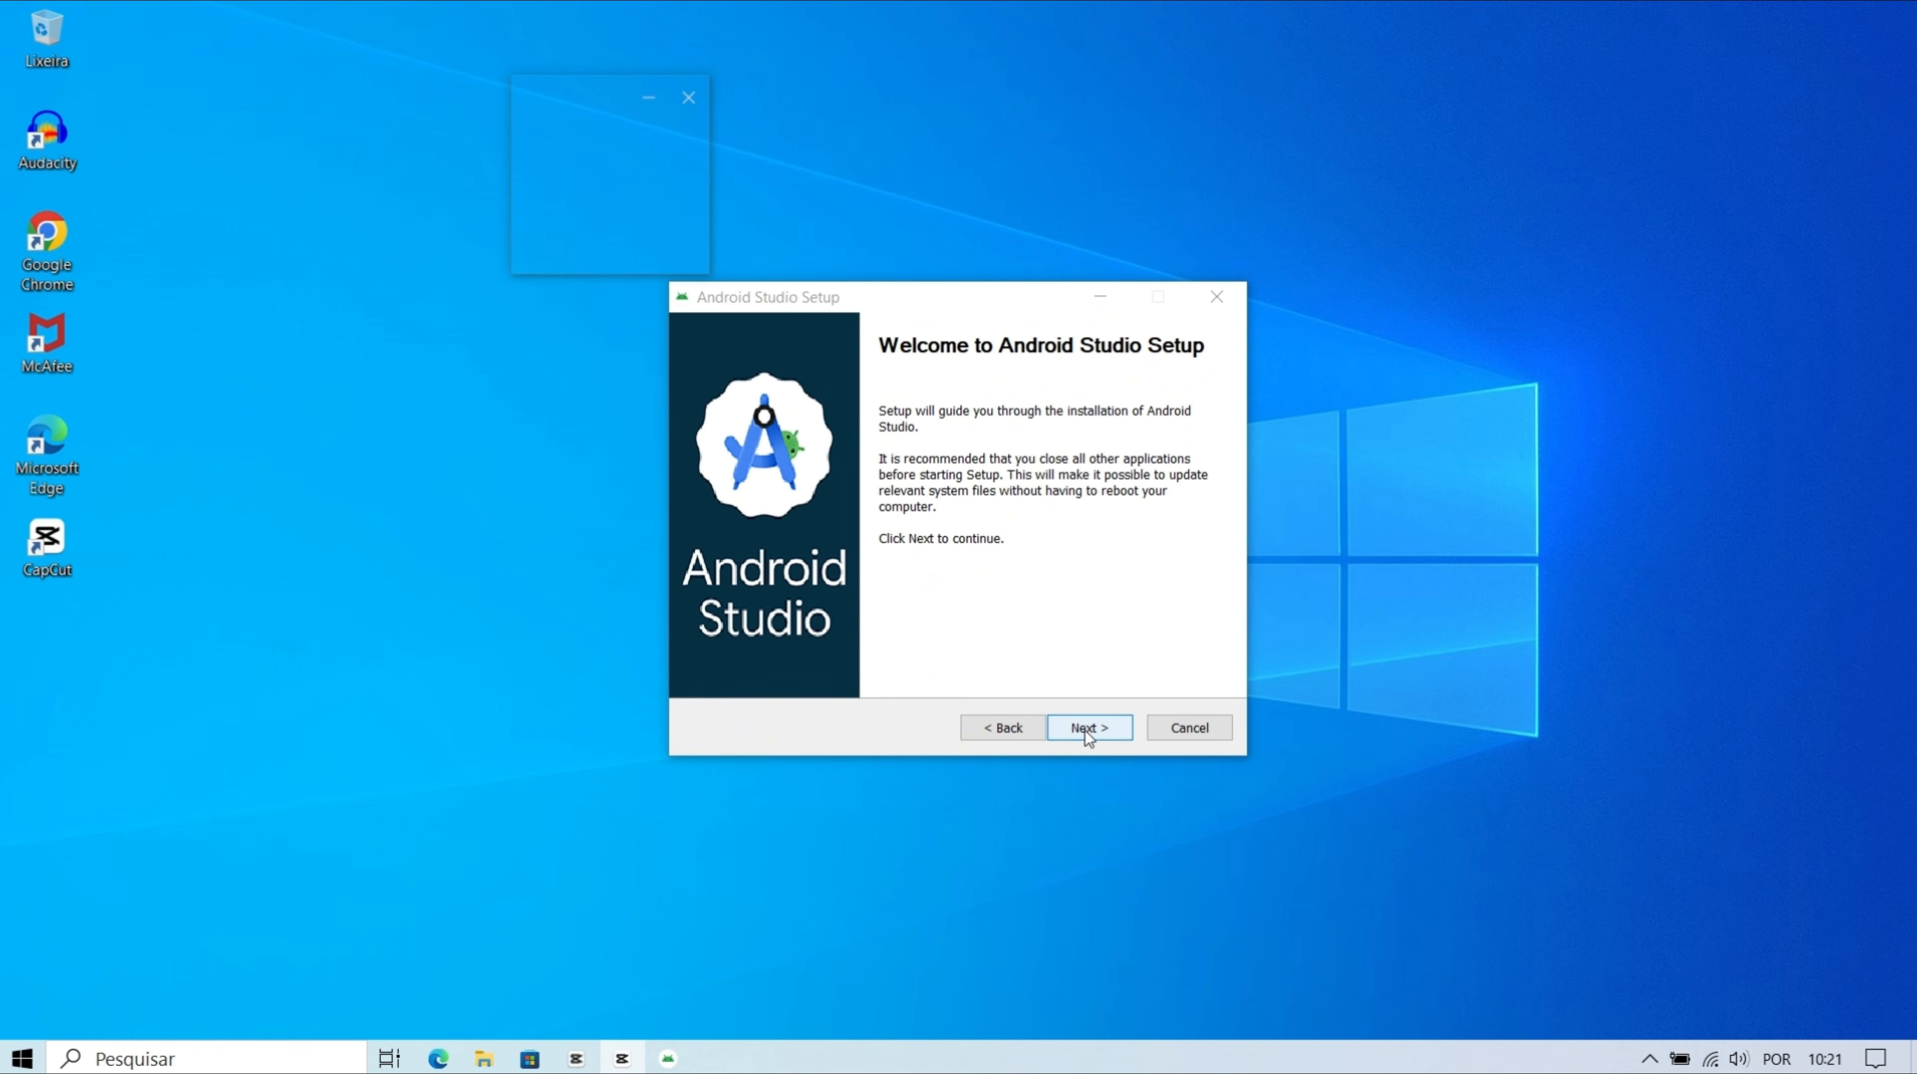
- Install Android Studio with the default components, the default installation location and the Android Studio Start Menu folder
left_click(1085, 728)
left_click(1084, 728)
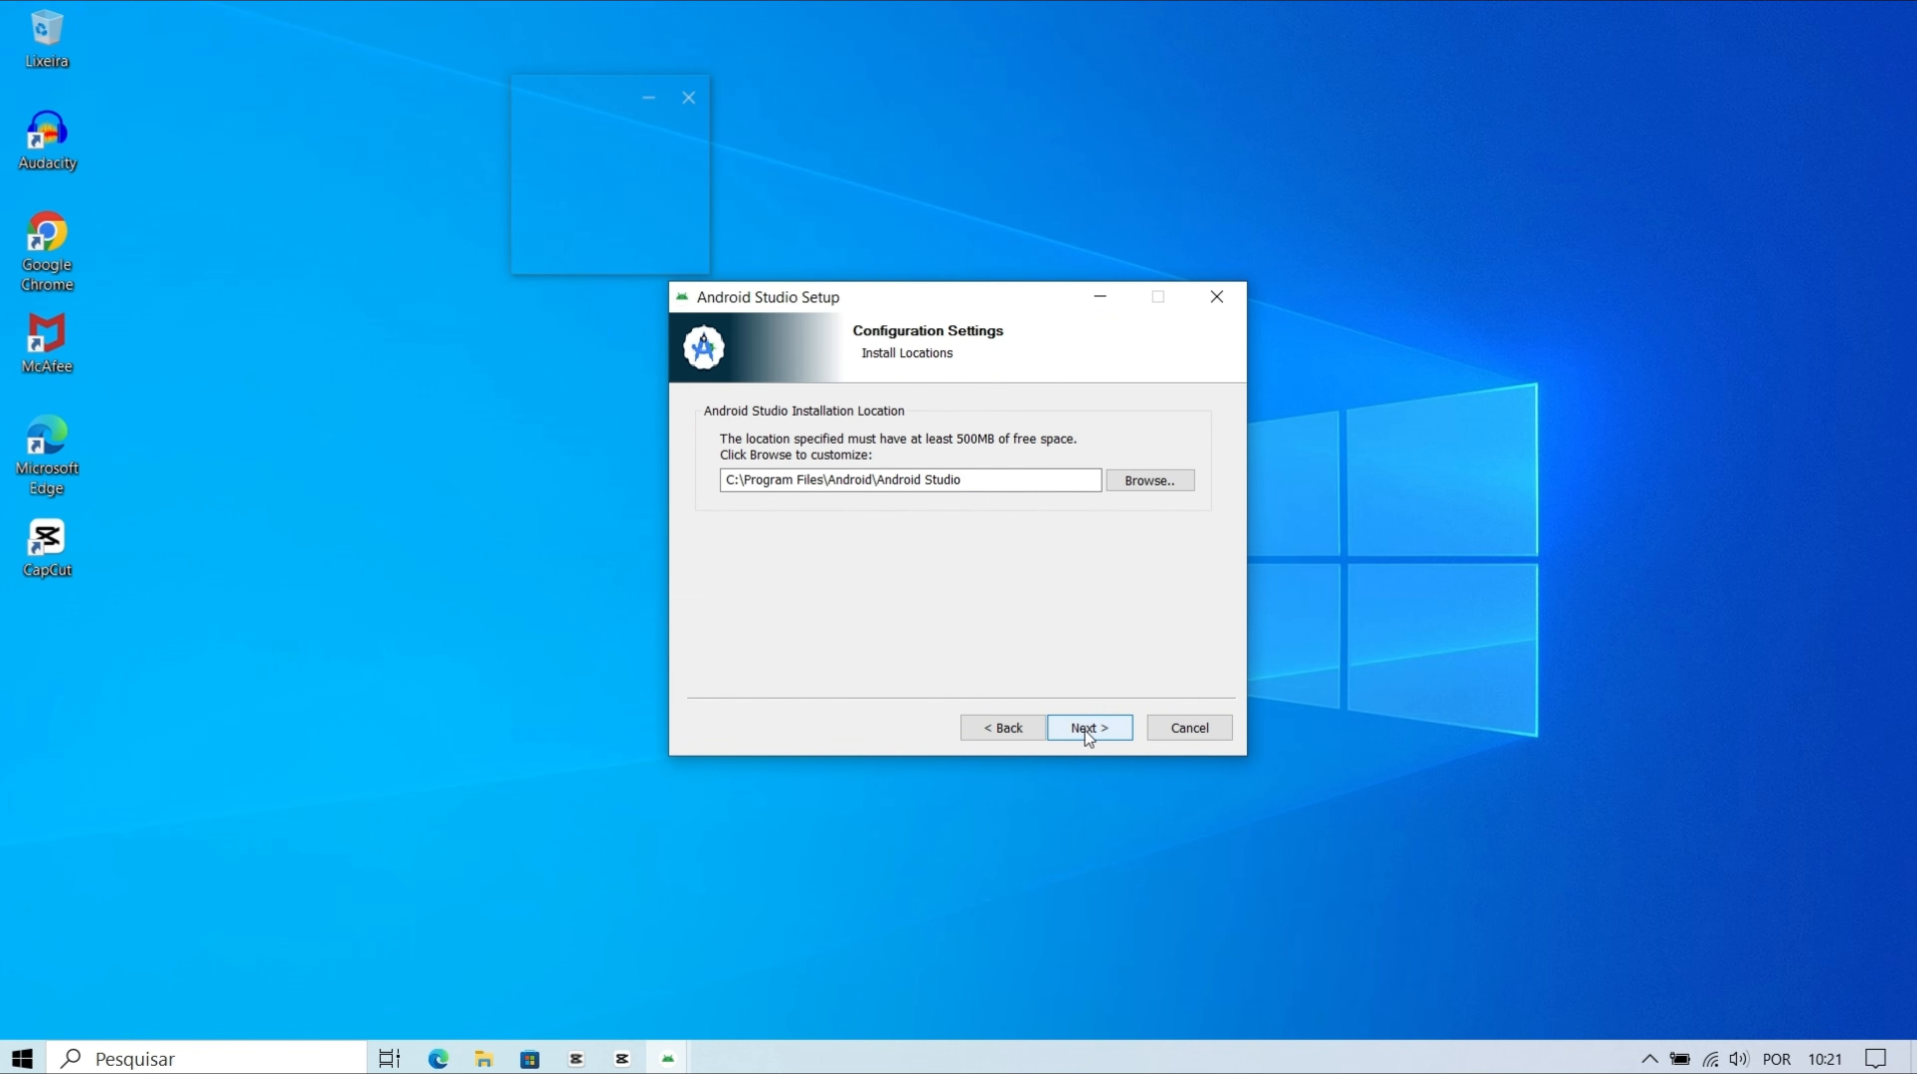
left_click(1084, 727)
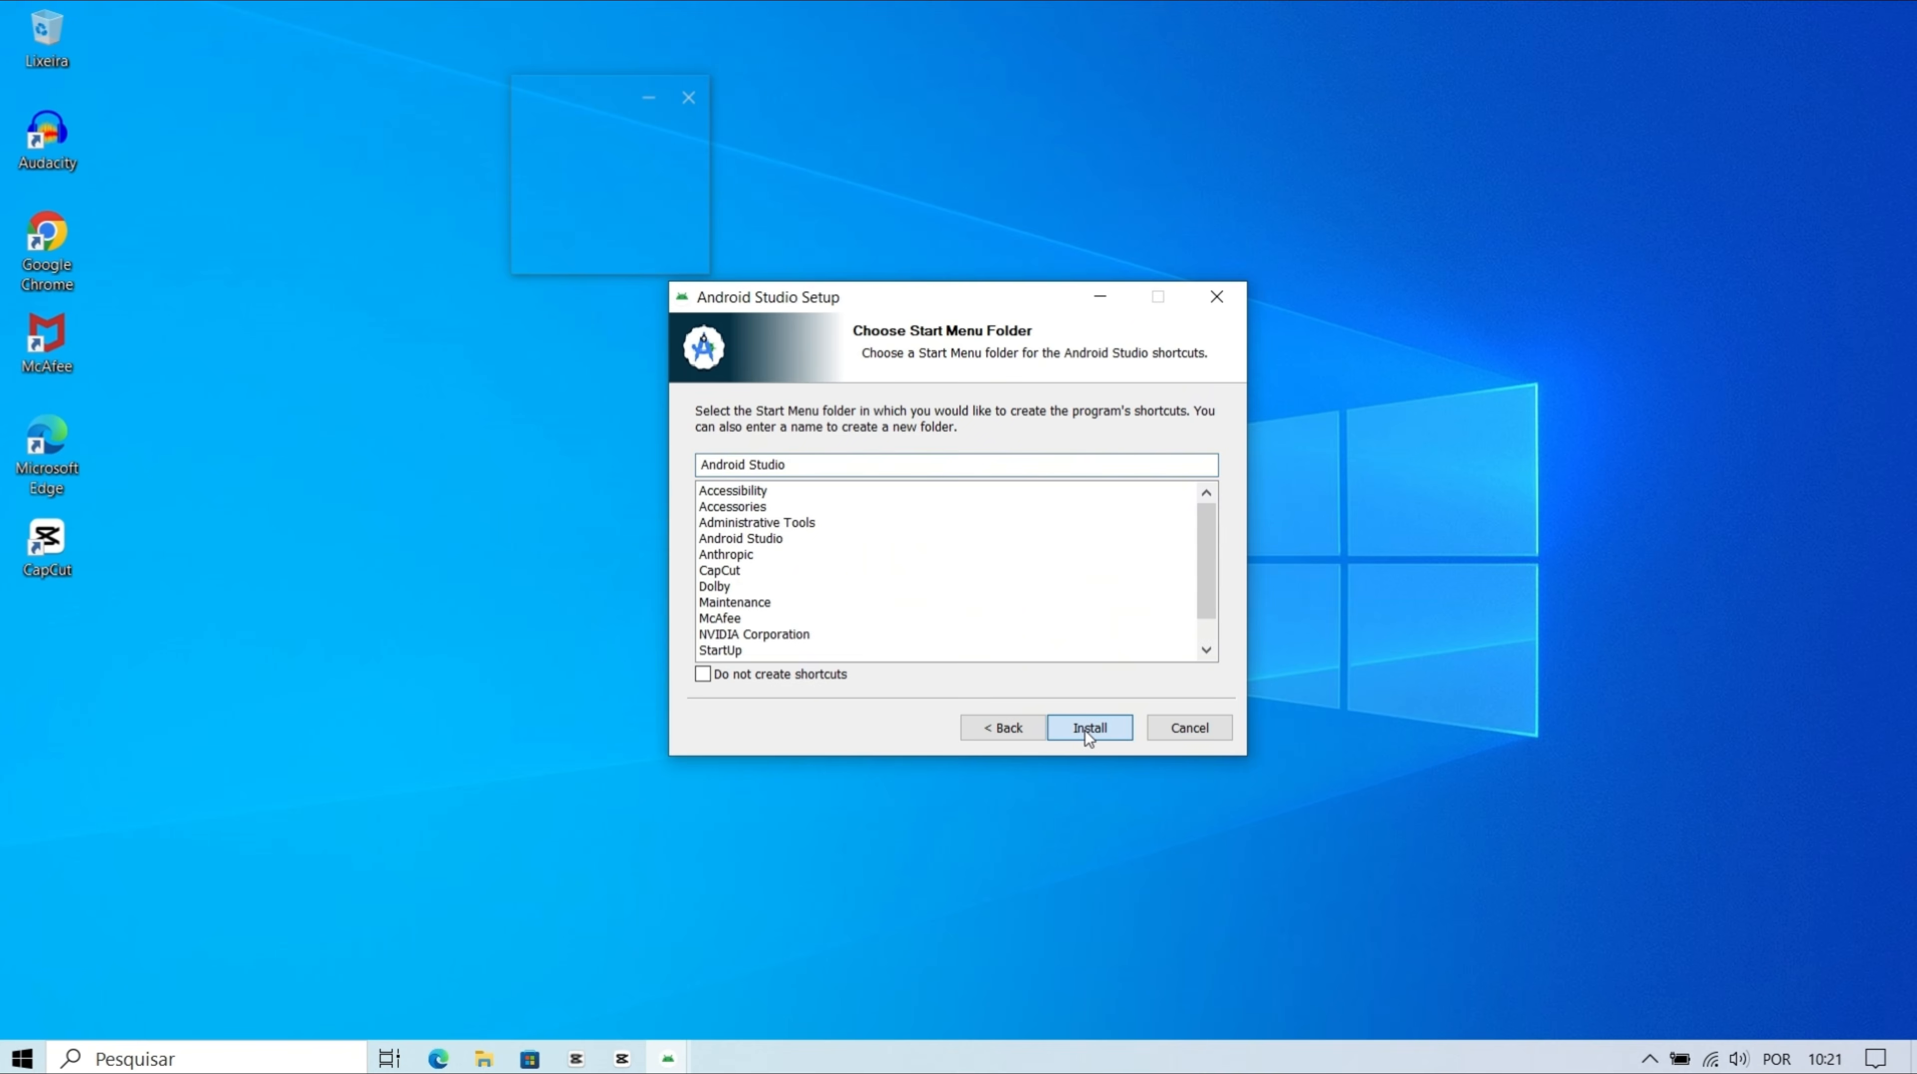
left_click(1088, 728)
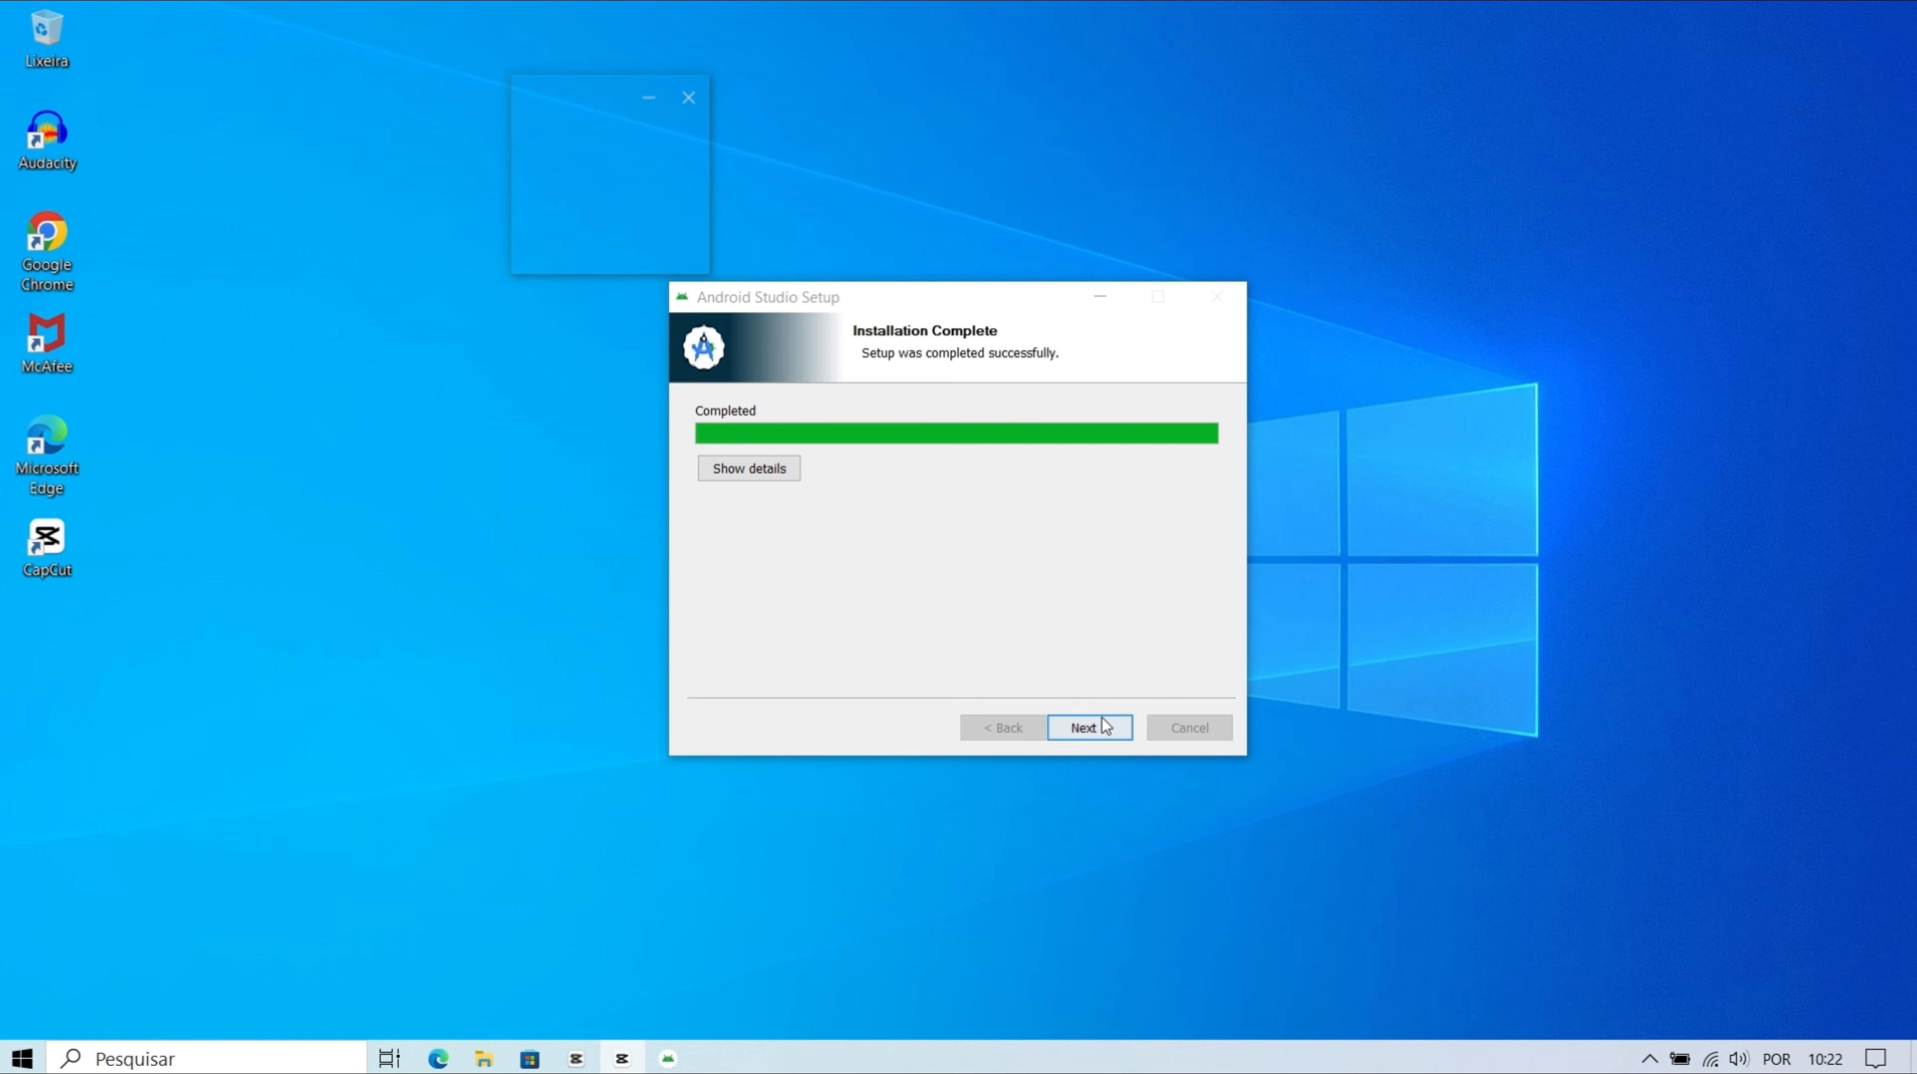
- Finish the installer, dismiss the error dialog, and decline to send usage statistics to Google
left_click(1091, 727)
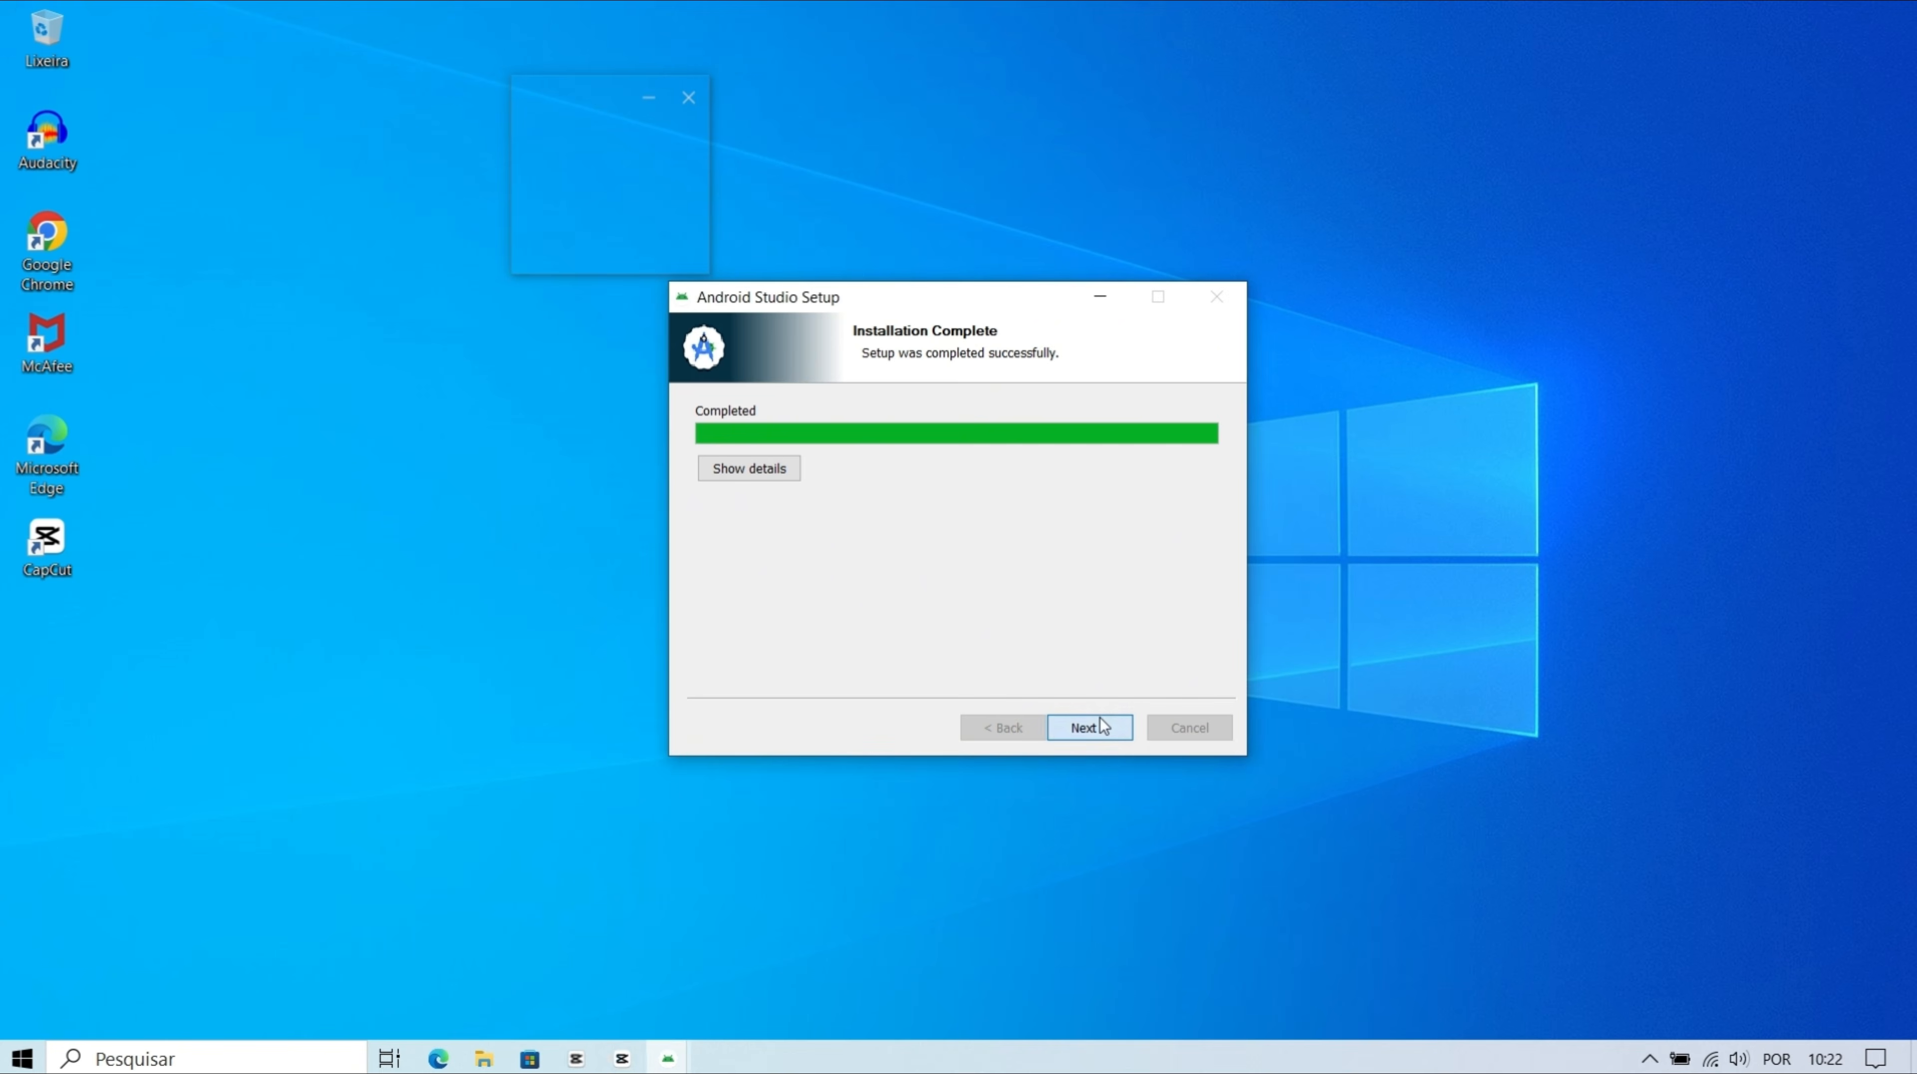
left_click(1101, 726)
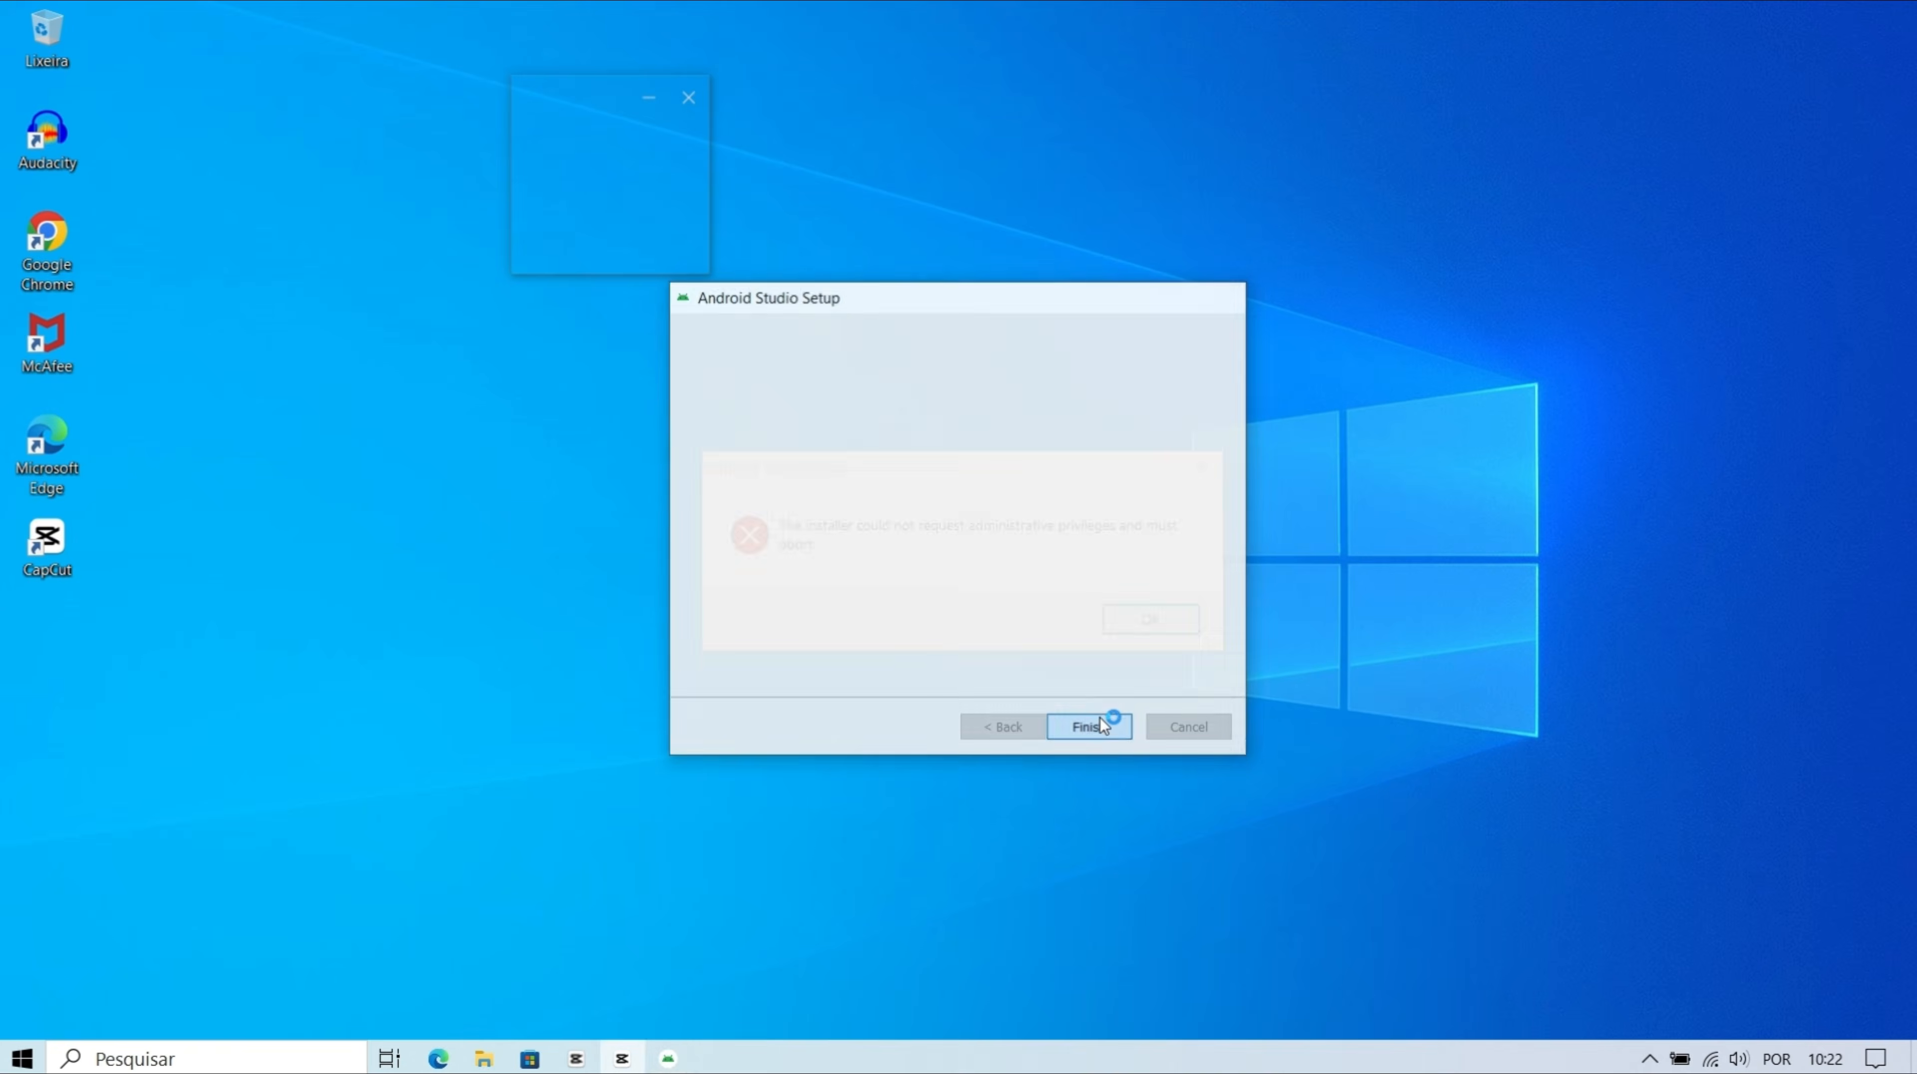
left_click(1201, 467)
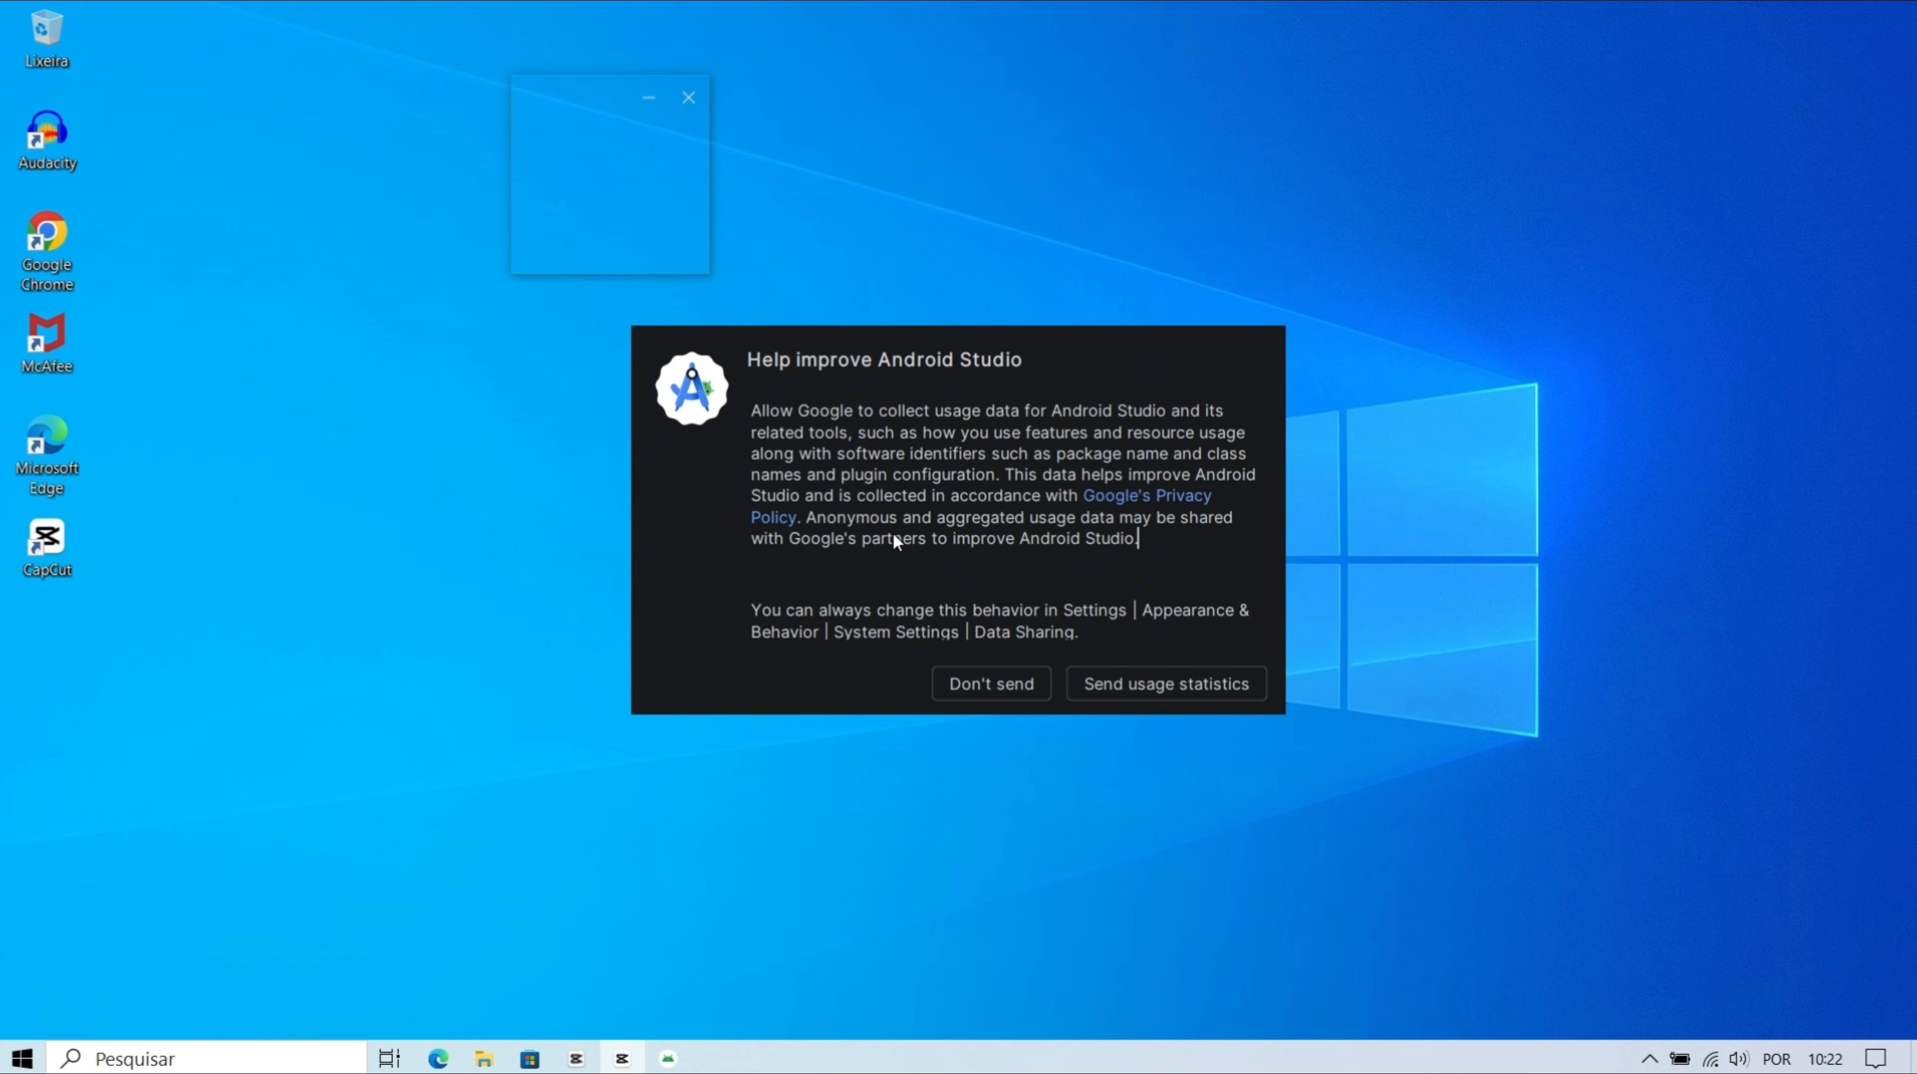
left_click(987, 686)
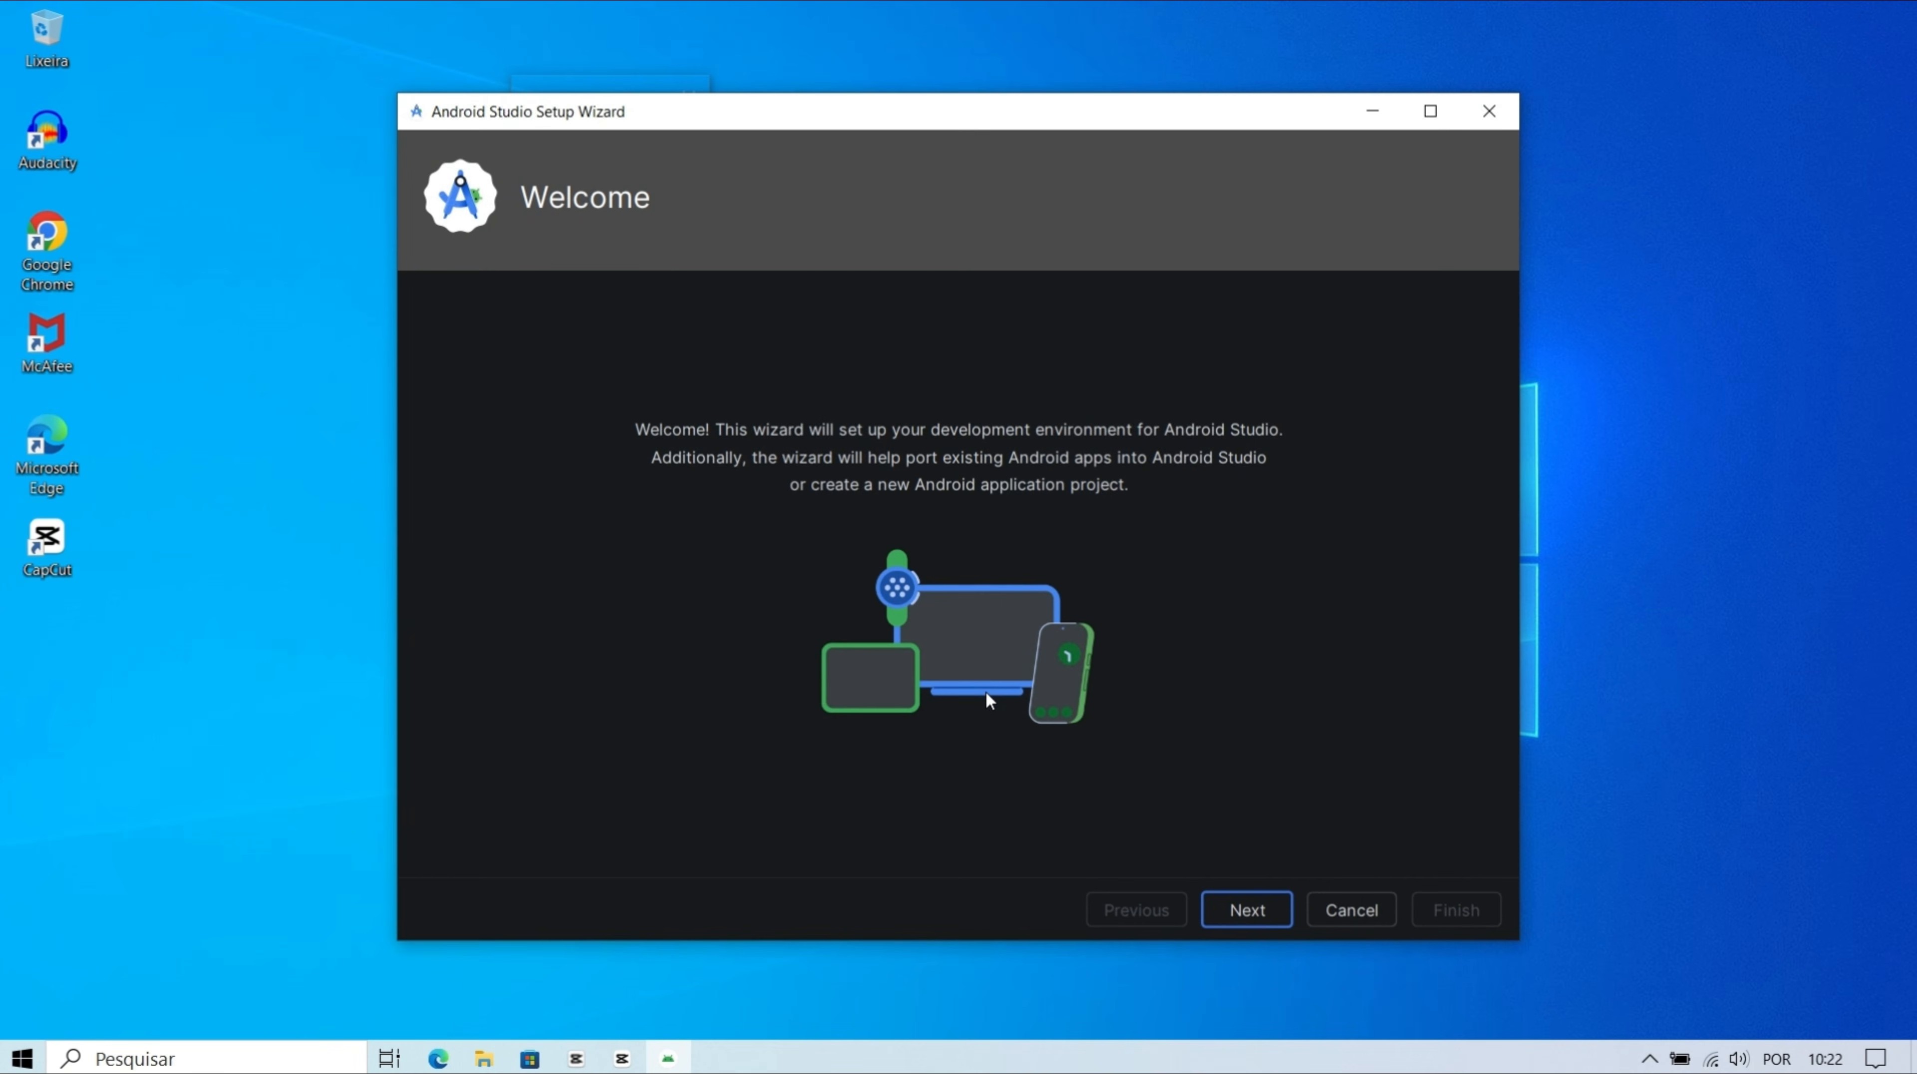
- Continue through the setup wizard with the Standard settings and accept the android-sdk-license
left_click(1248, 911)
left_click(1255, 912)
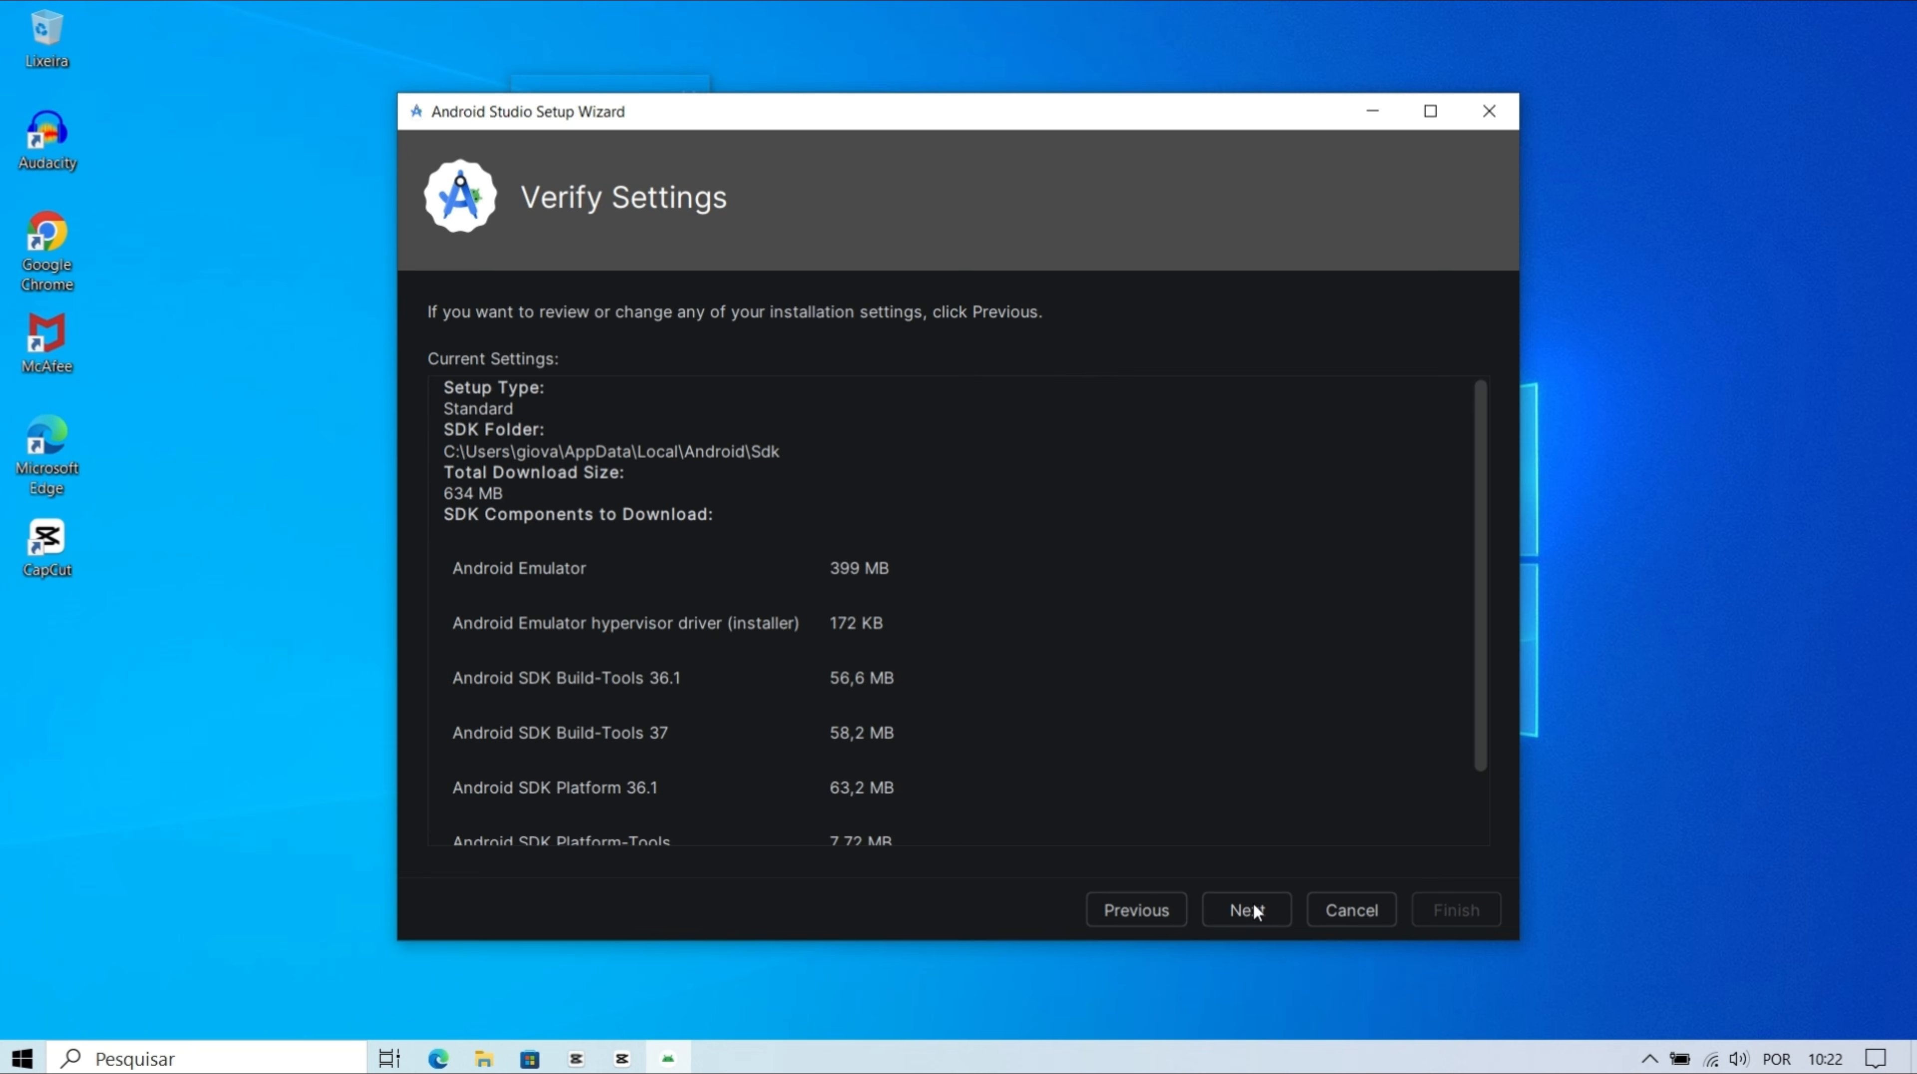
left_click(1256, 911)
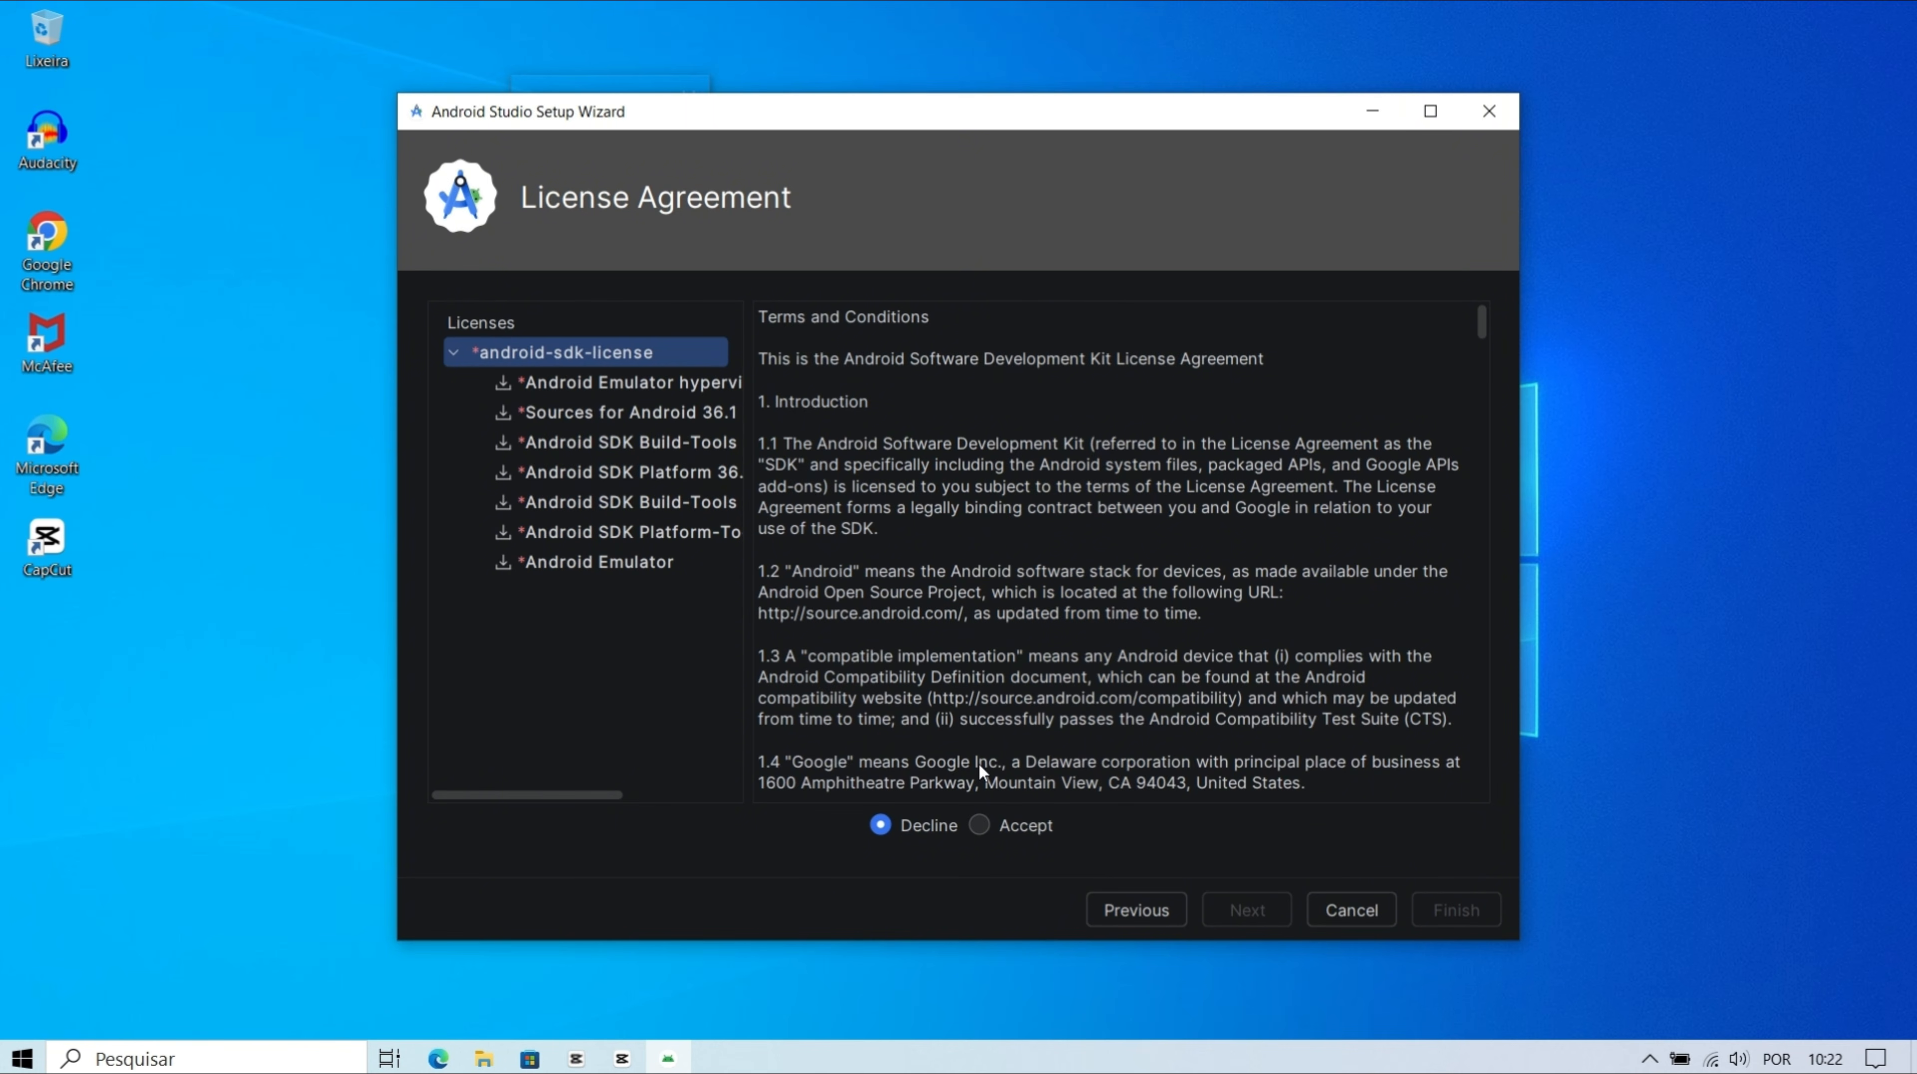
left_click(981, 825)
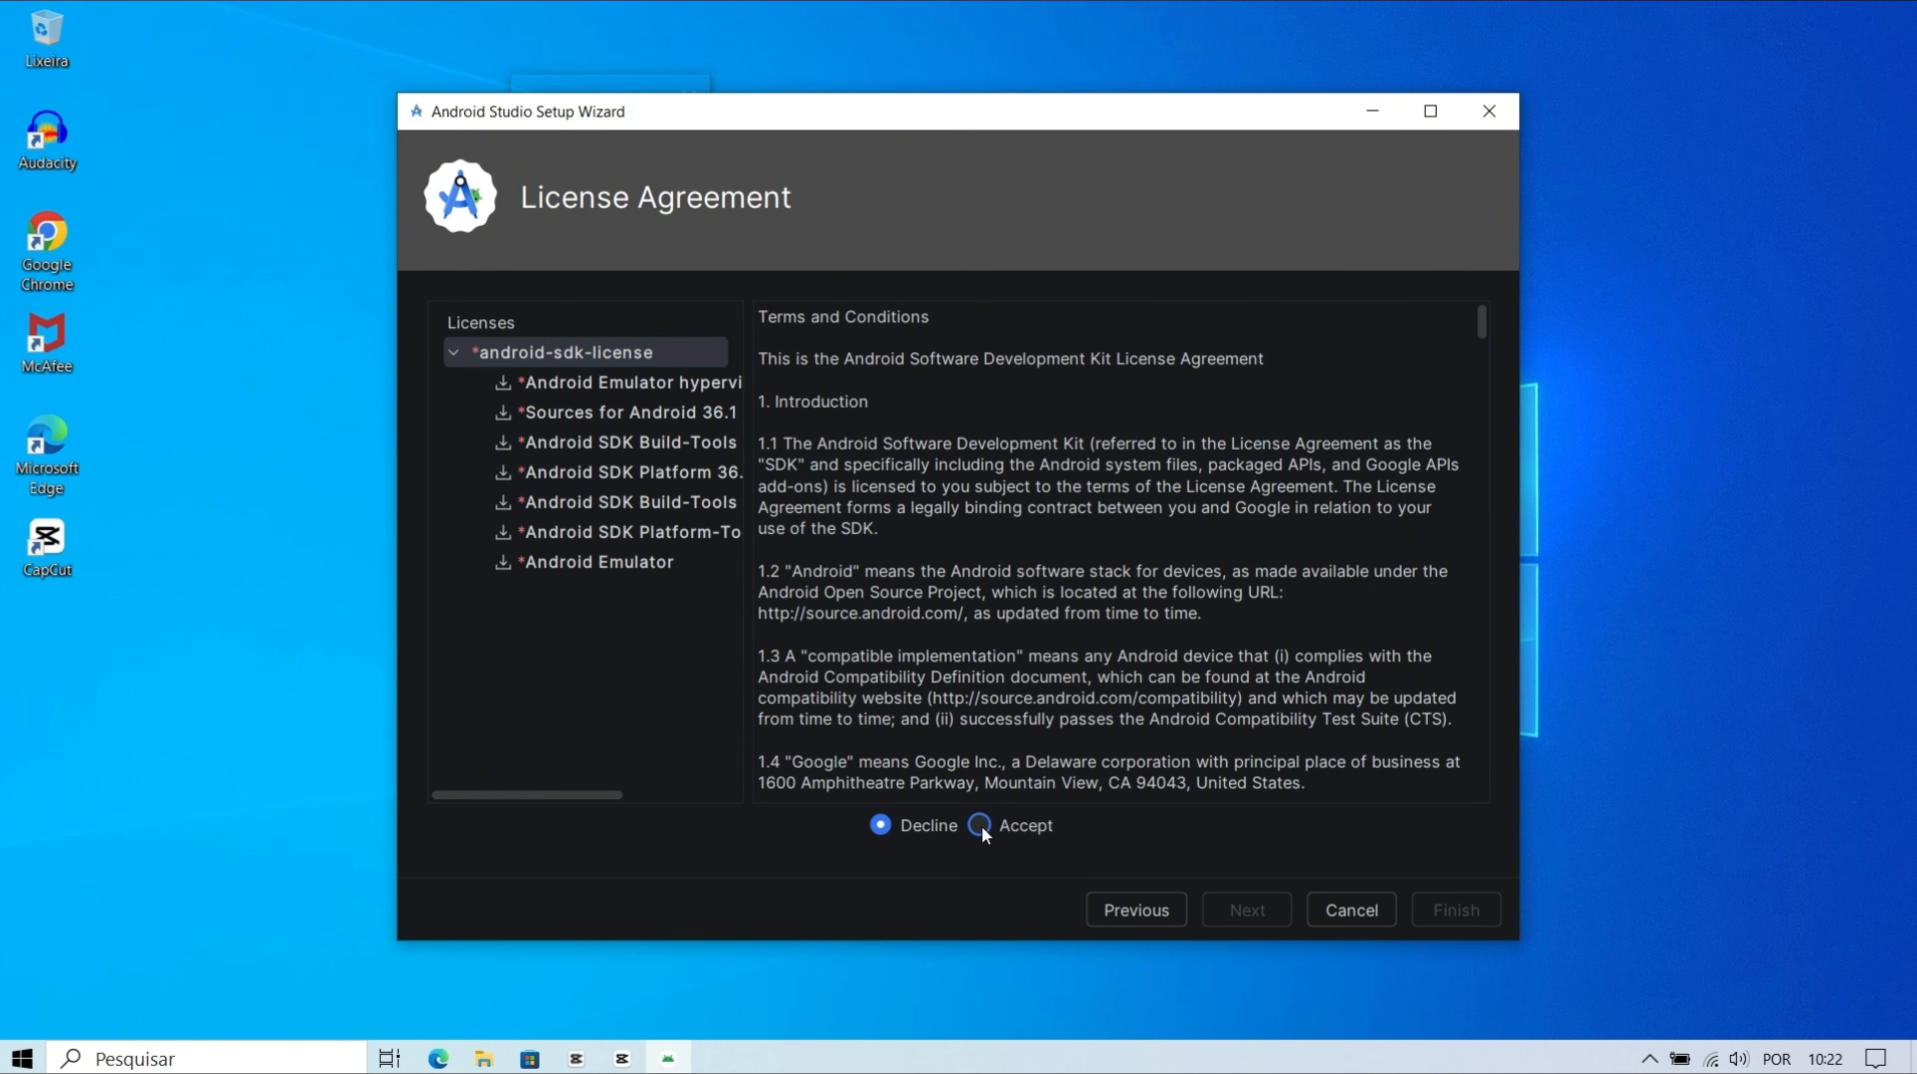
- Review the license entries for each SDK component, from the emulator hypervisor driver to Android Emulator
left_click(628, 379)
left_click(606, 412)
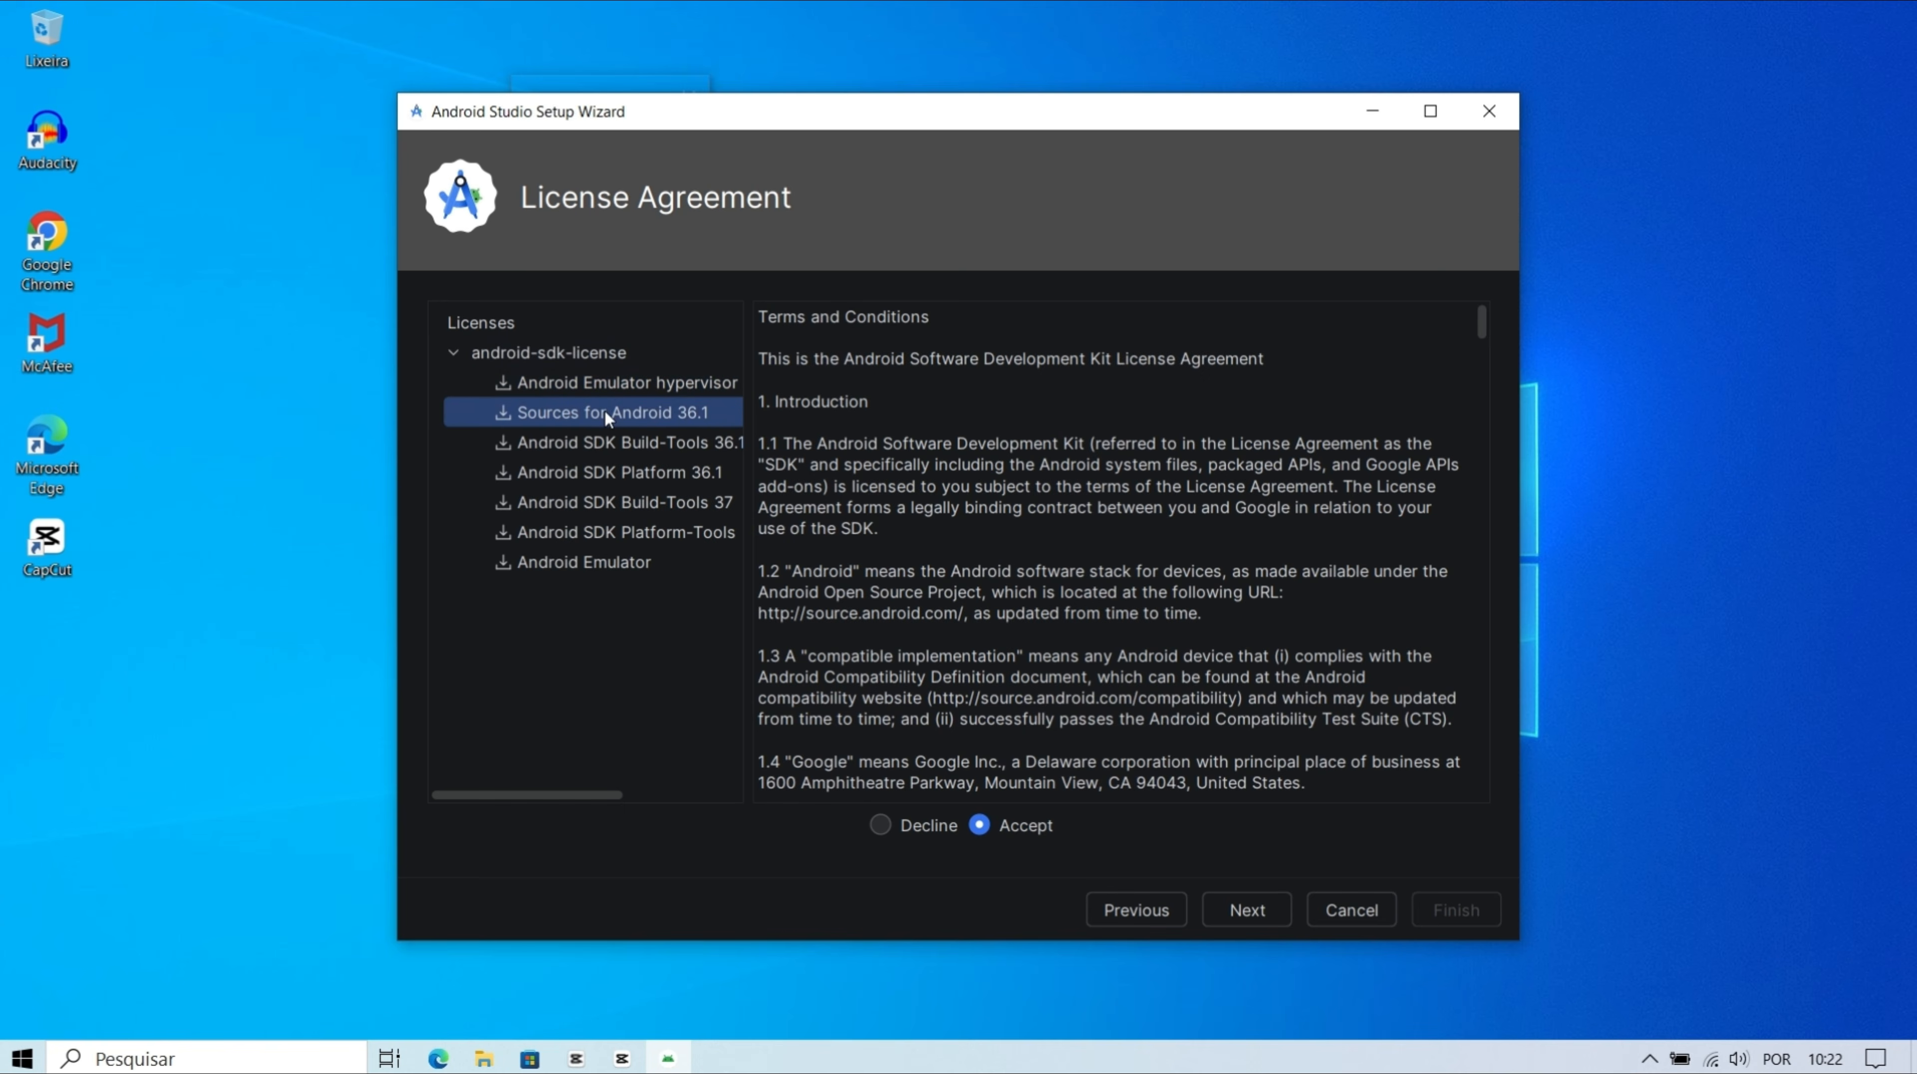
left_click(595, 433)
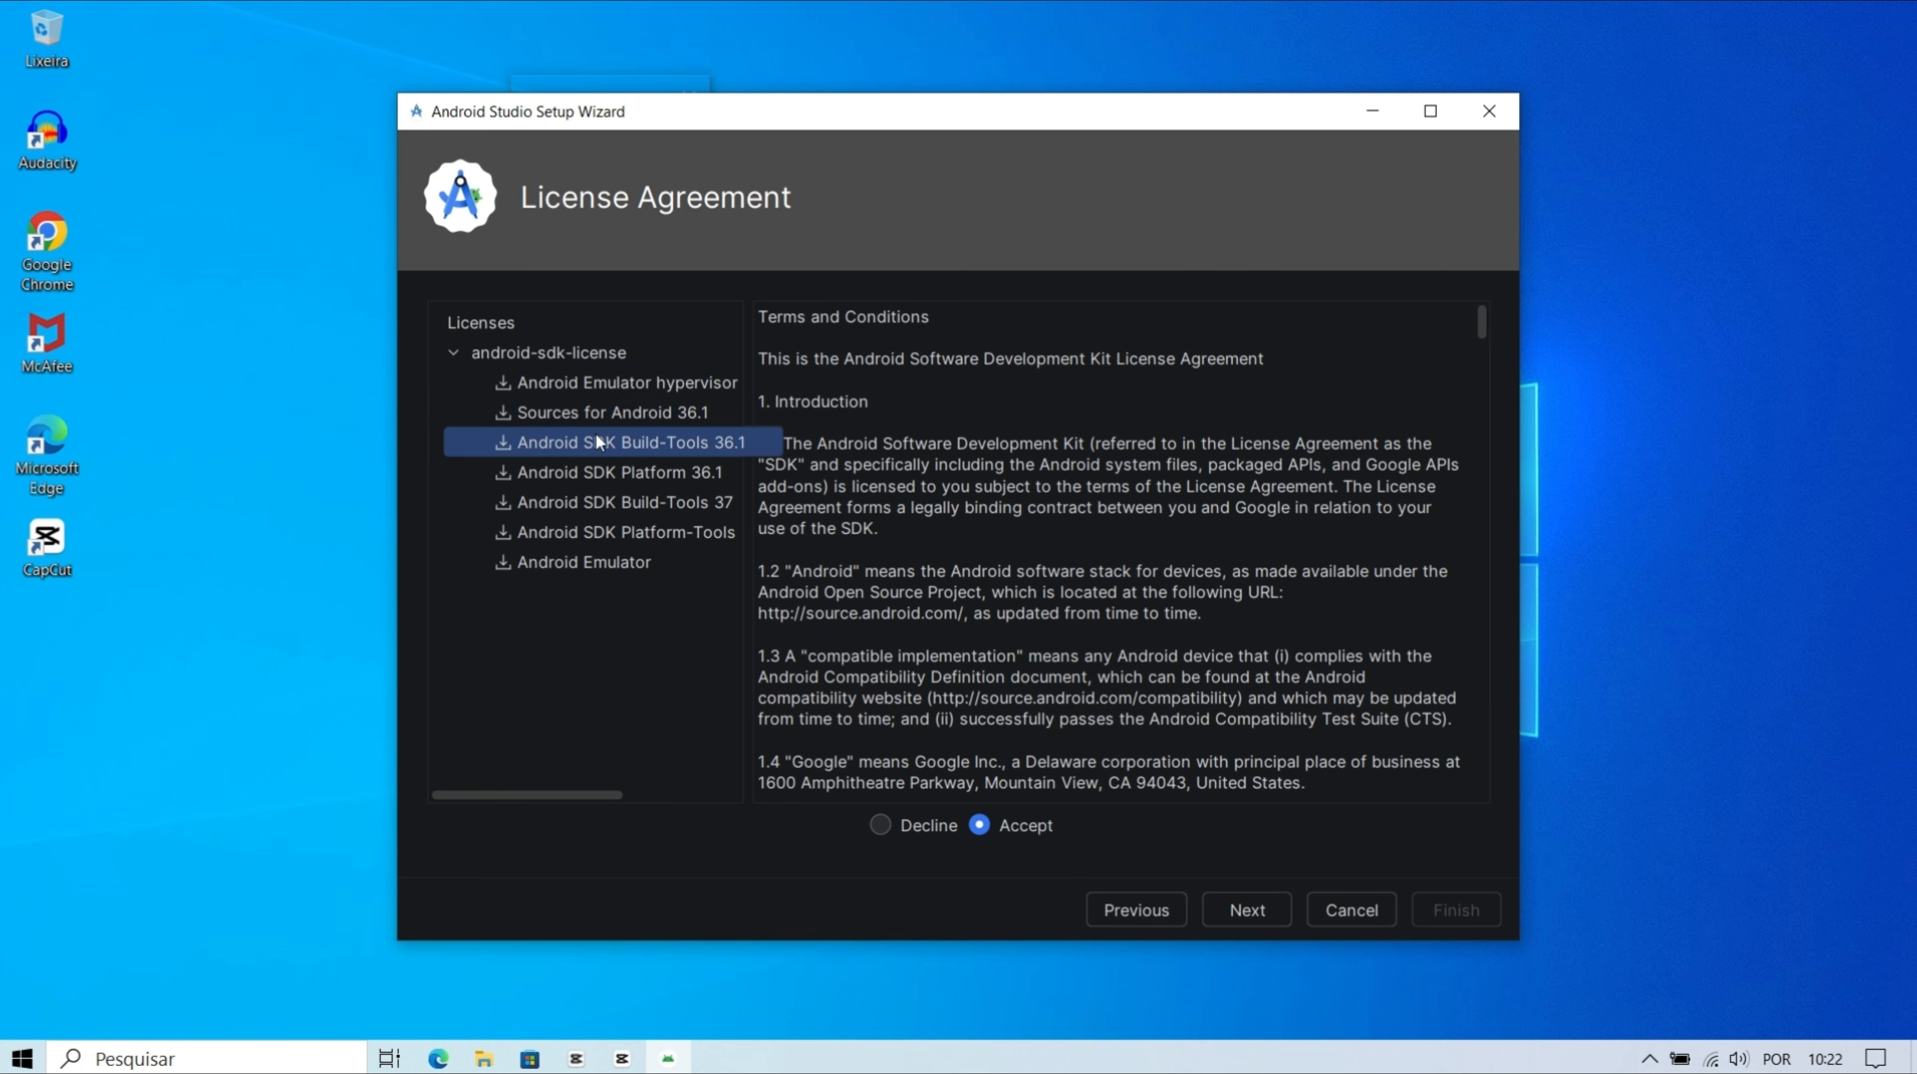
left_click(608, 472)
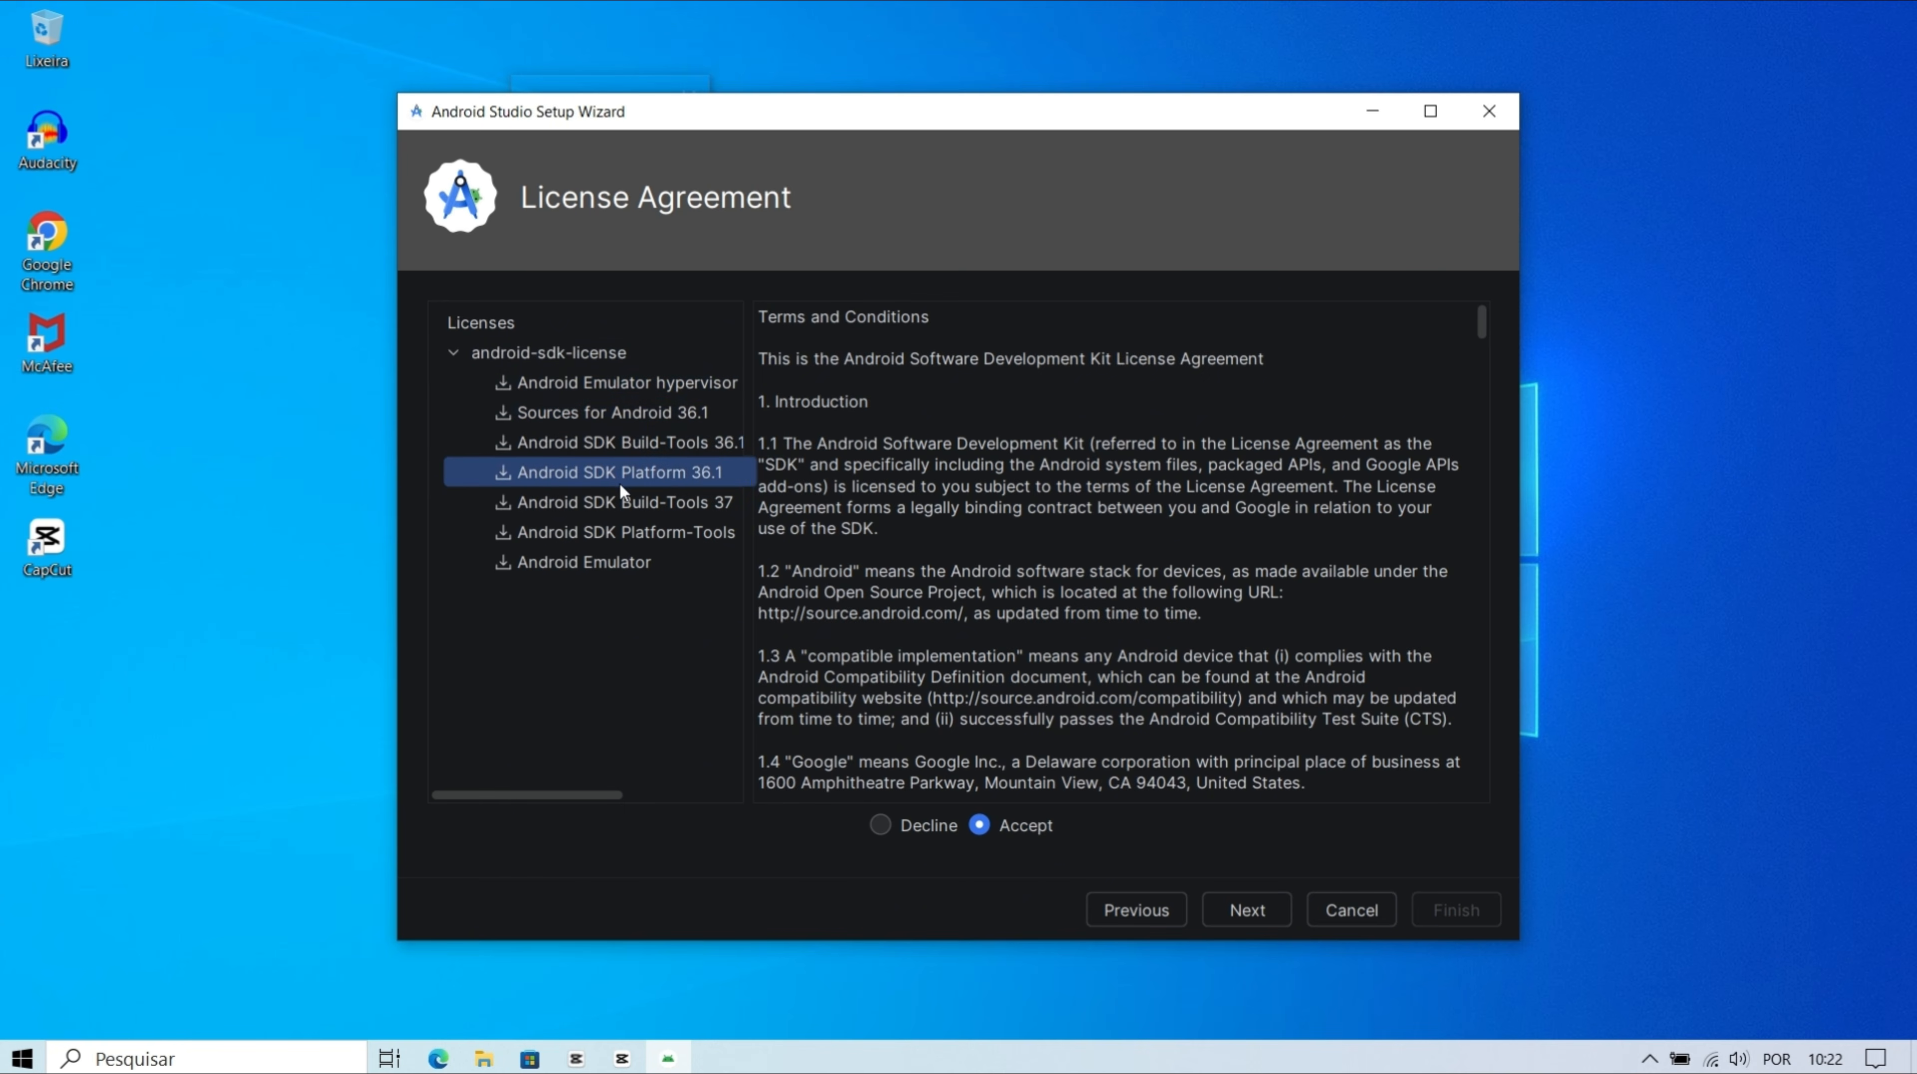
left_click(624, 503)
left_click(634, 532)
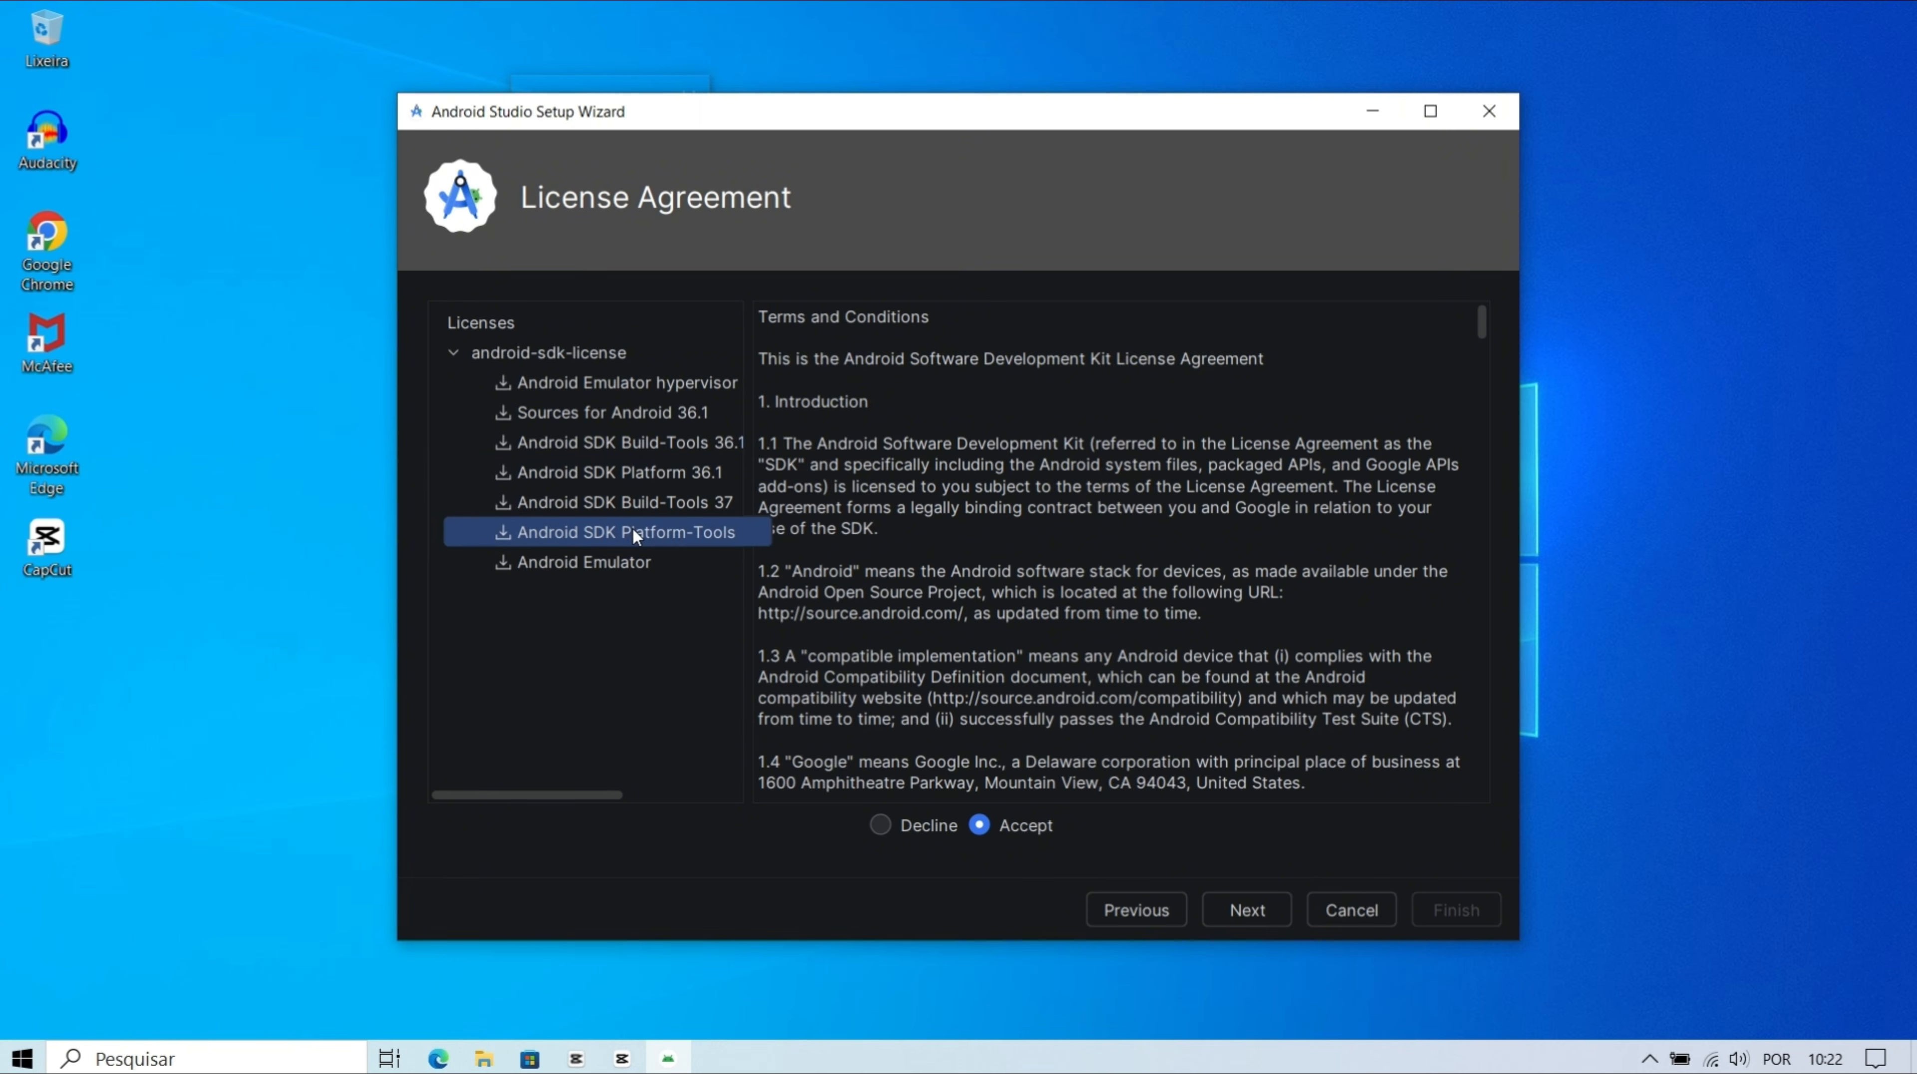
left_click(603, 564)
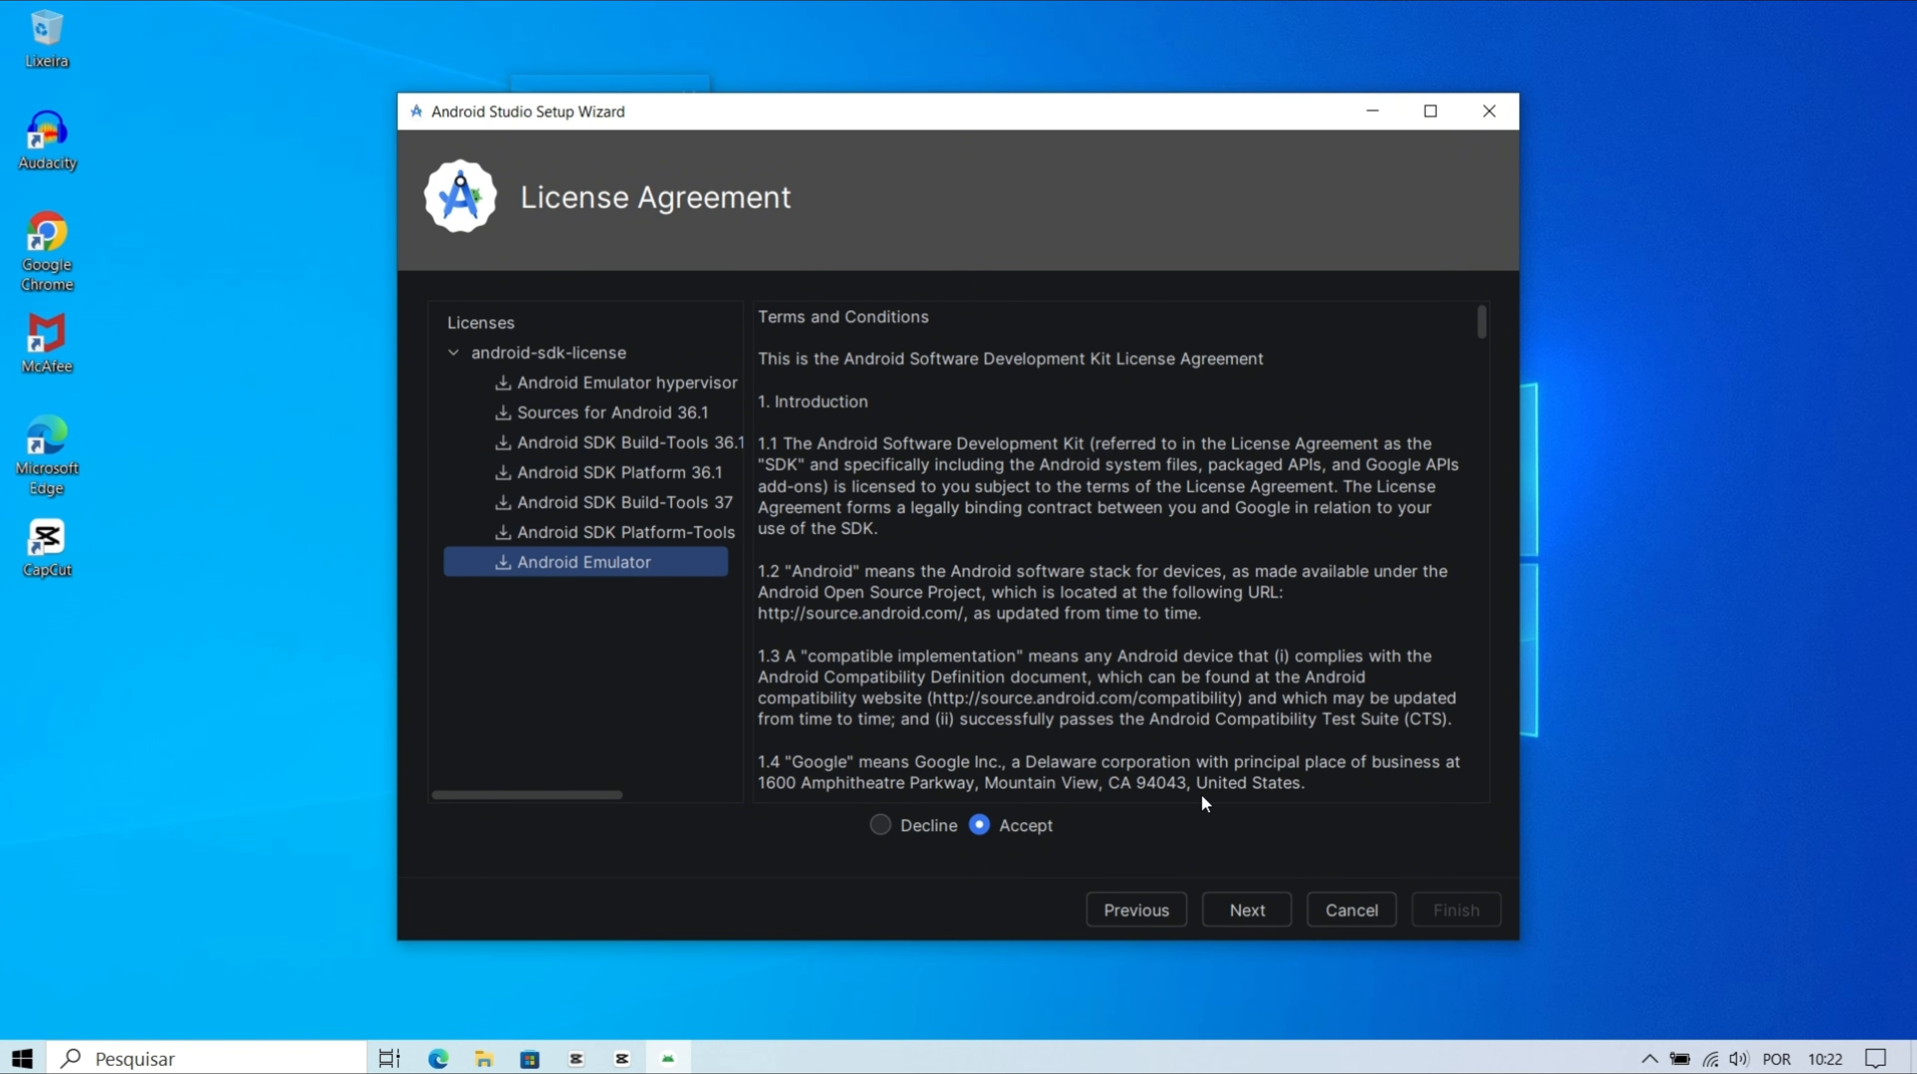
- Download the SDK components, finish the setup wizard, and maximize the welcome window
left_click(1264, 900)
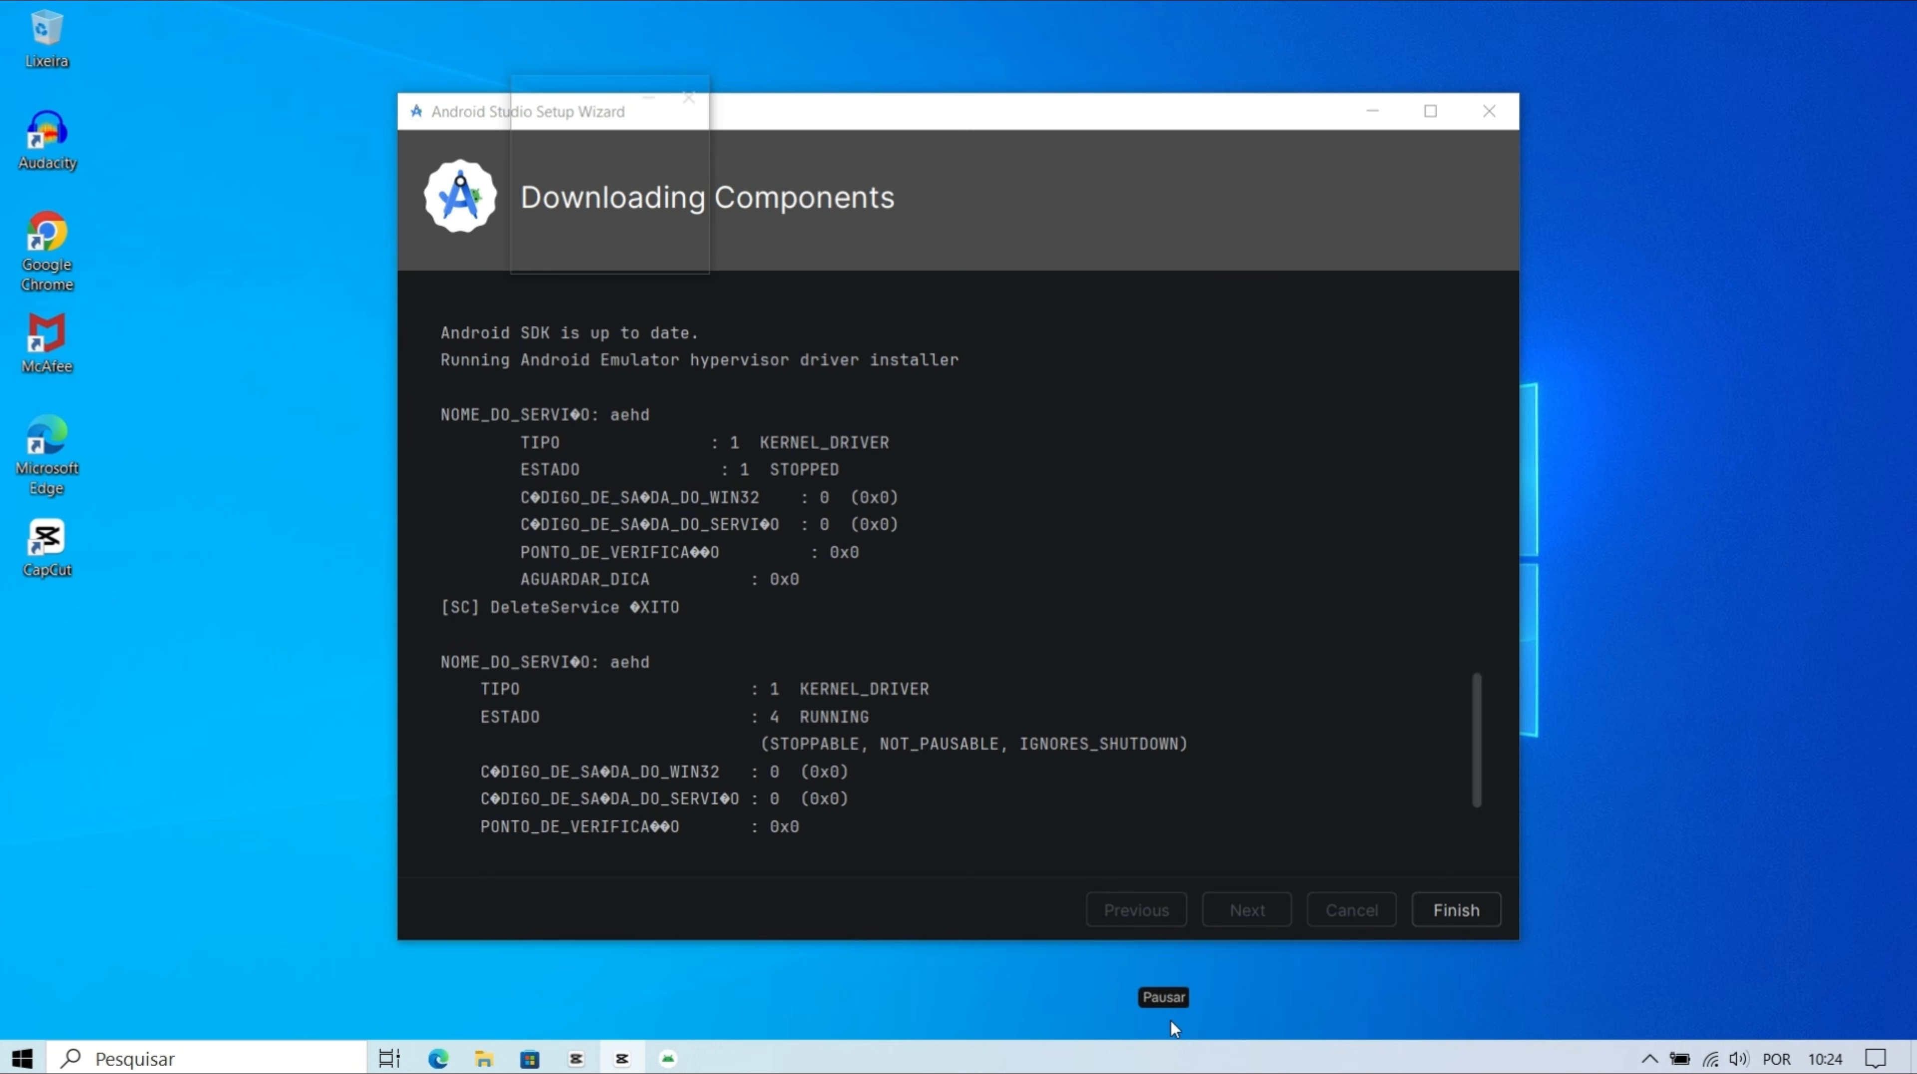
left_click(1454, 911)
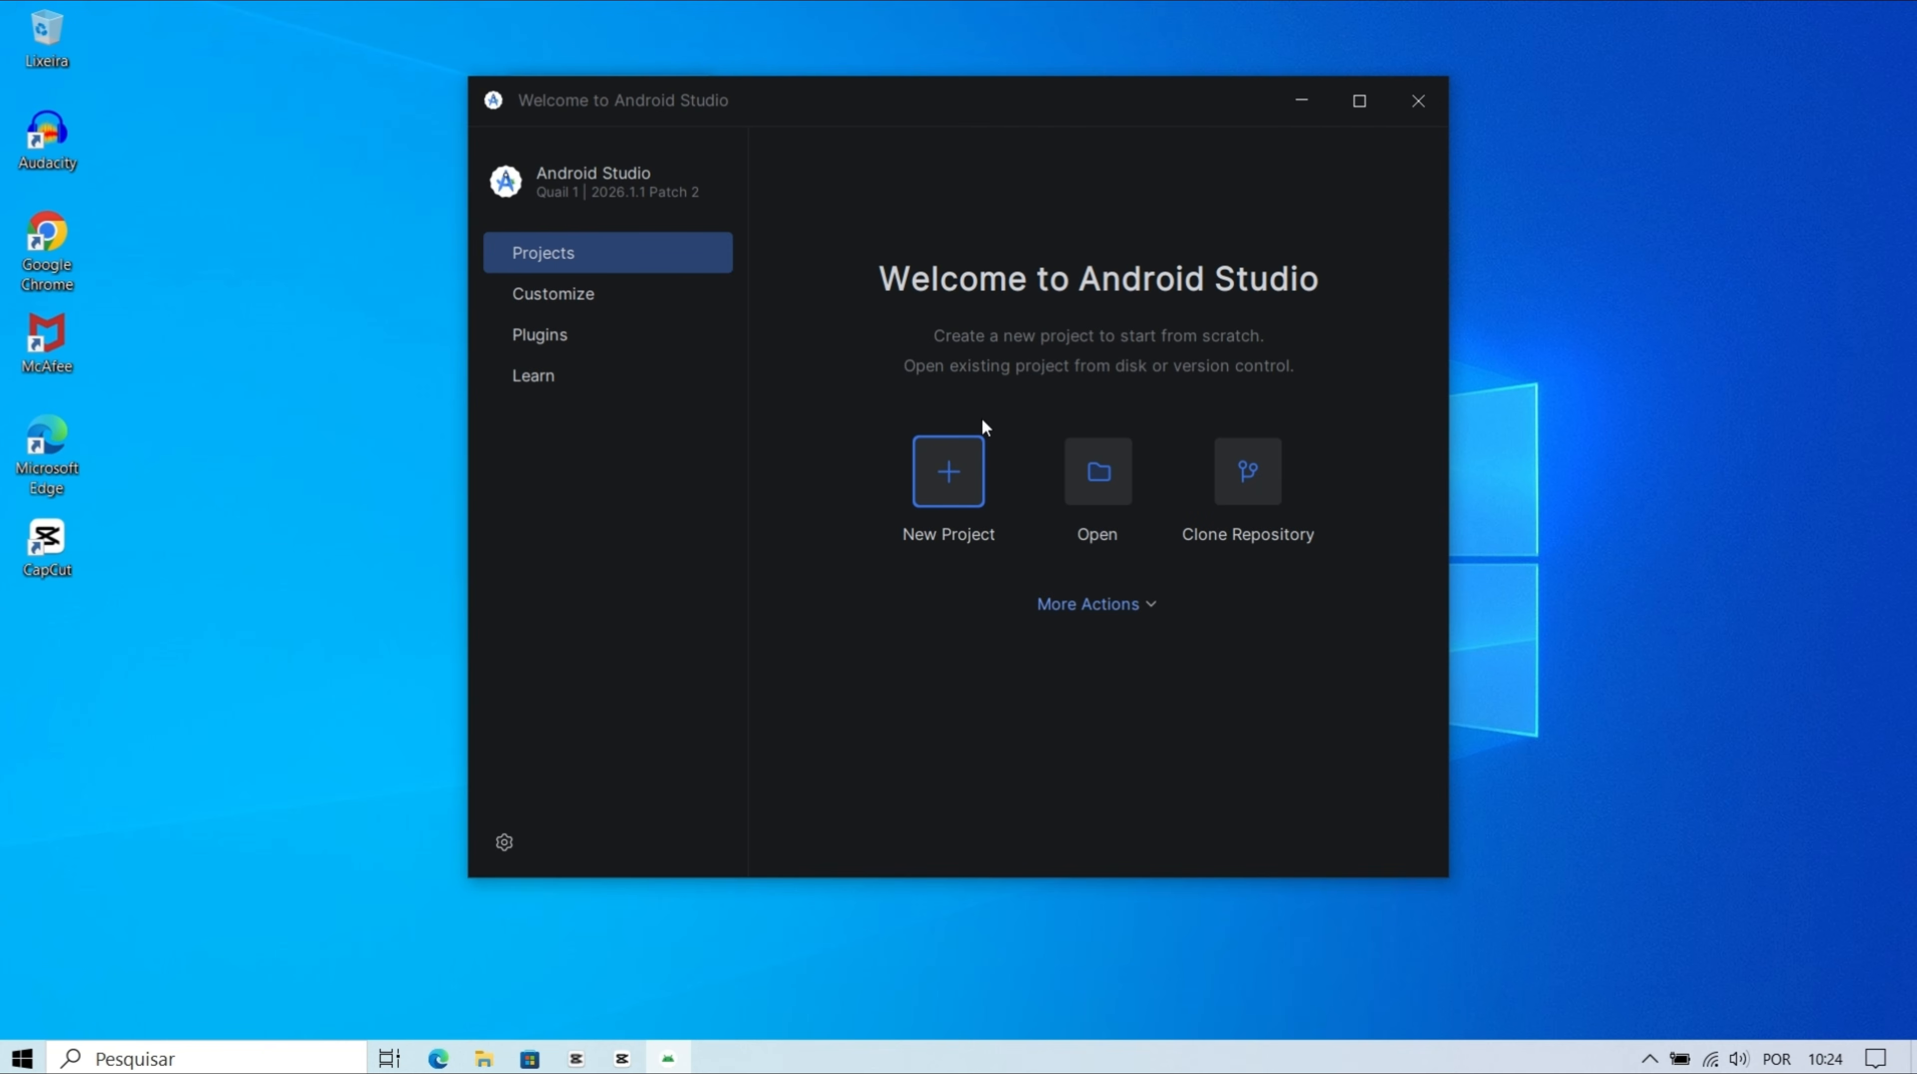
left_click(1380, 96)
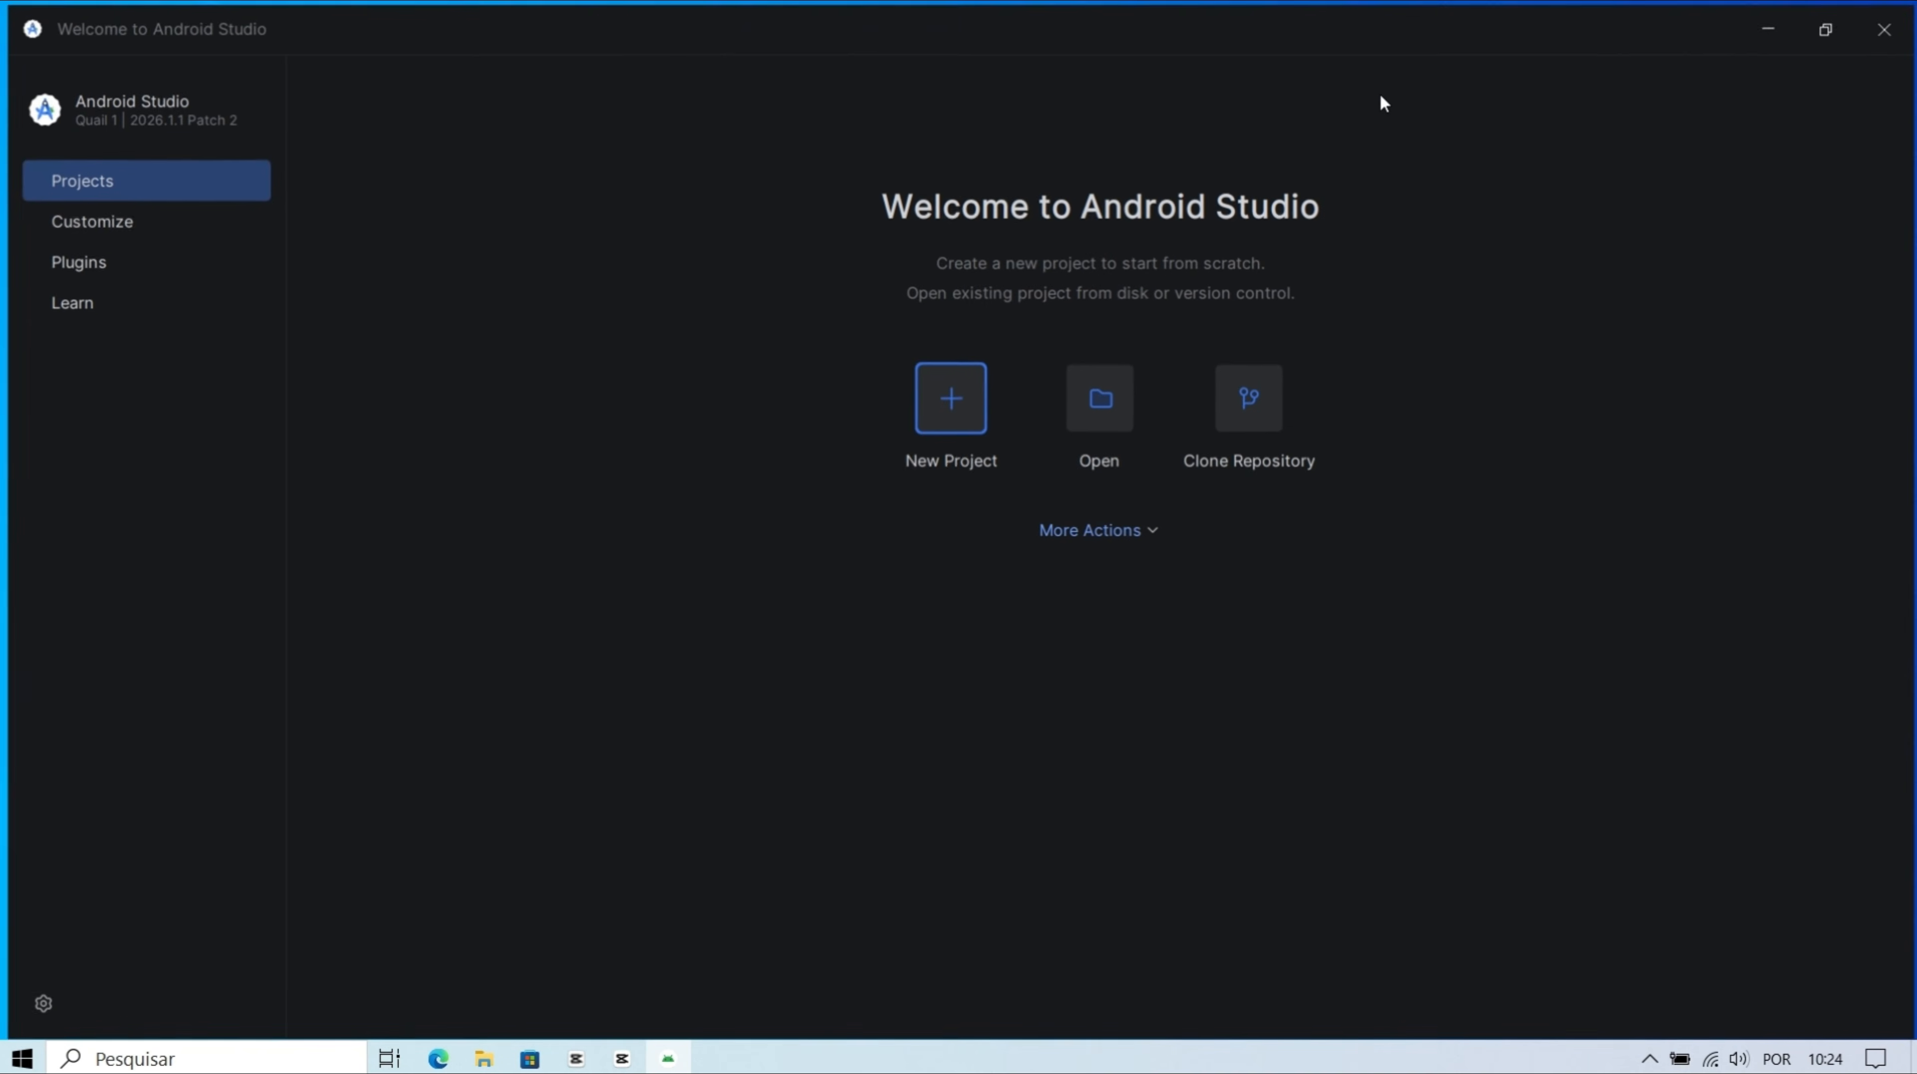
- Create a phone project from the Empty Activity template with the default name My Application, and maximize the project window
left_click(950, 407)
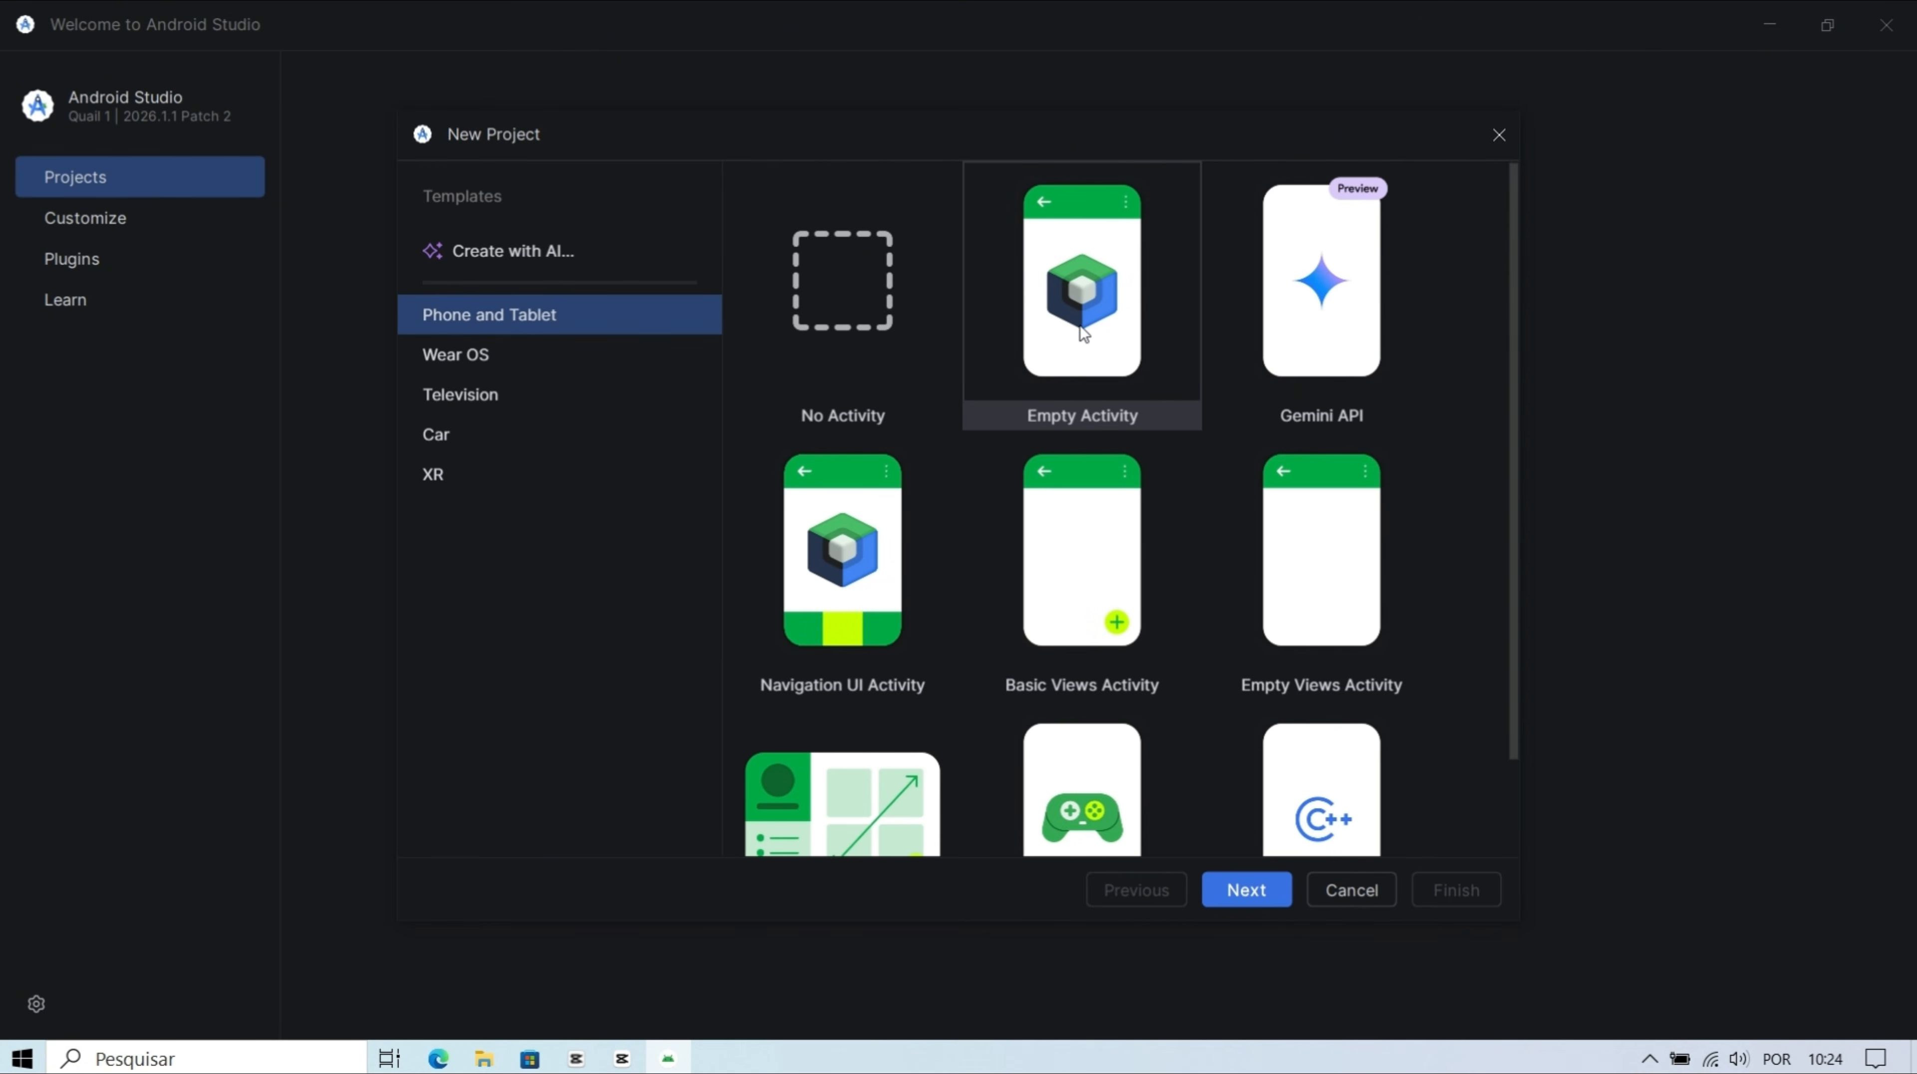
left_click(1101, 315)
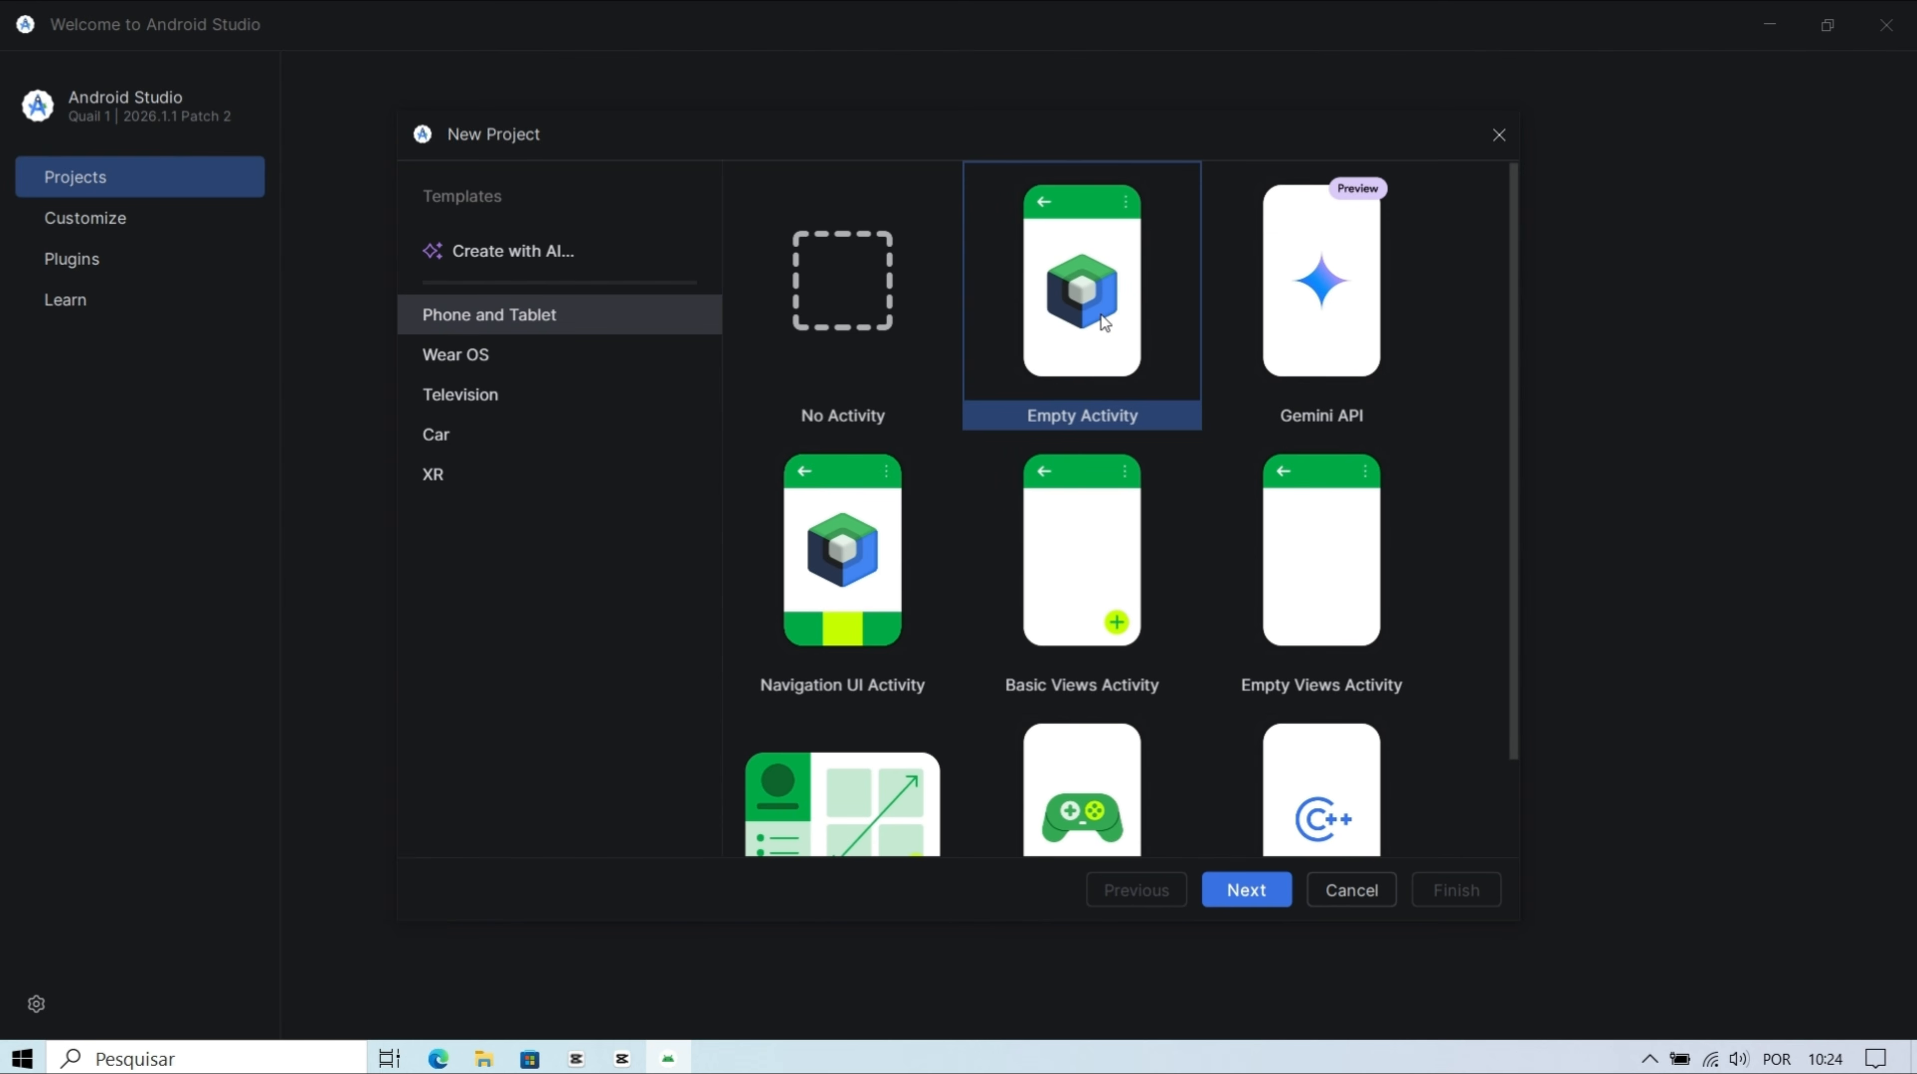
left_click(1228, 899)
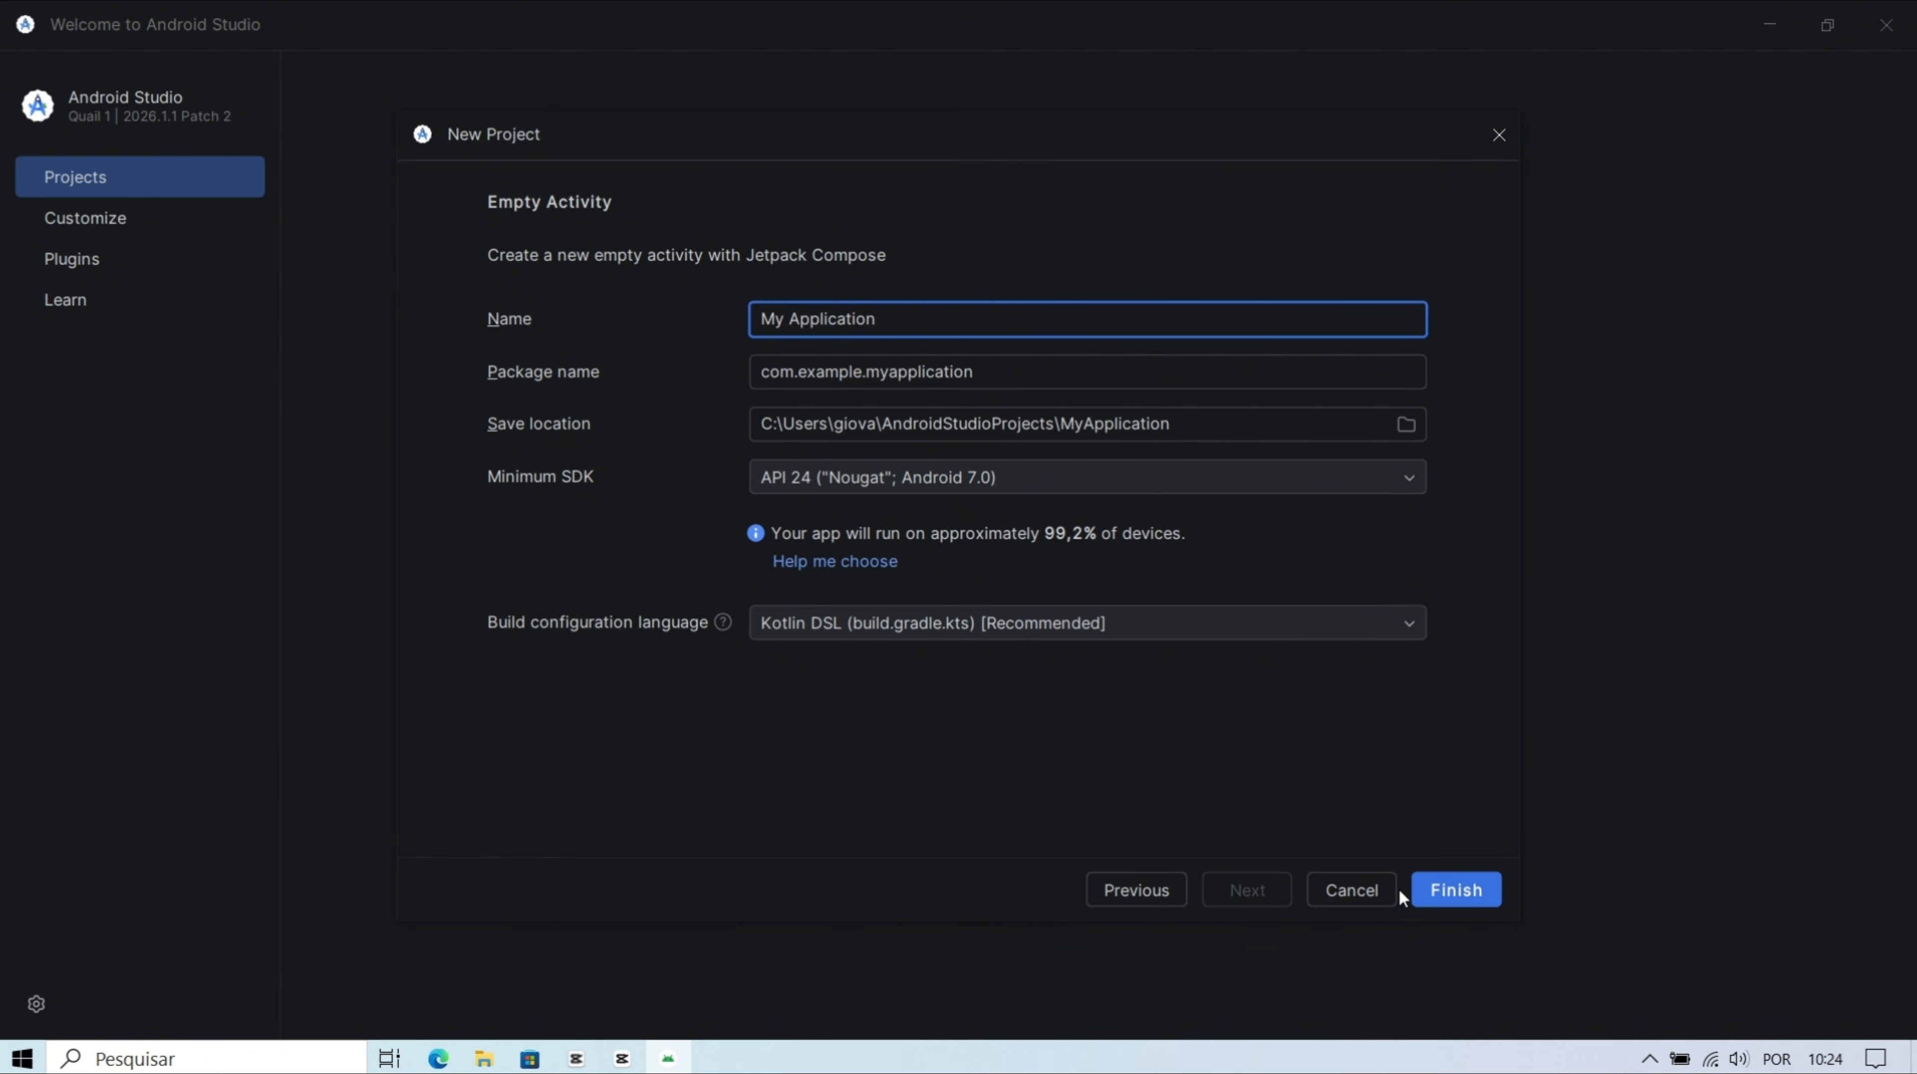
left_click(1436, 892)
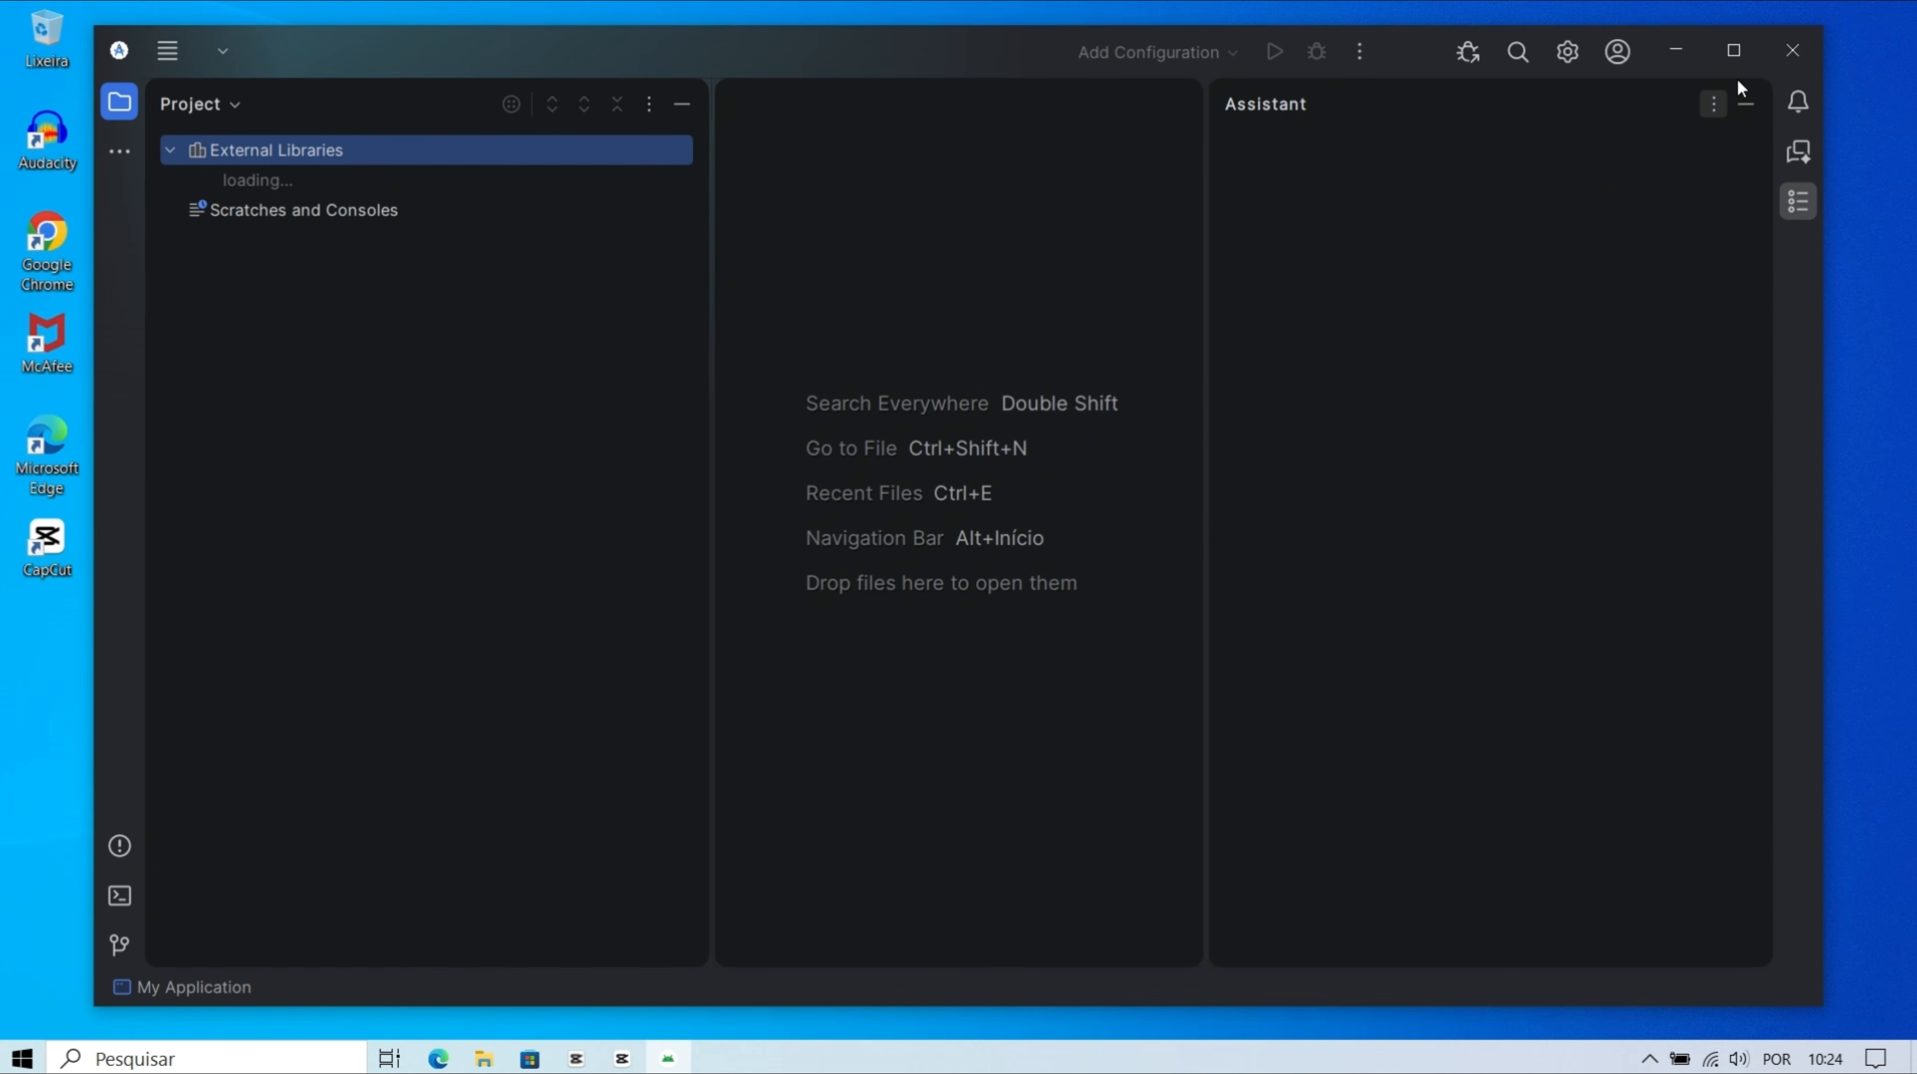
left_click(1746, 56)
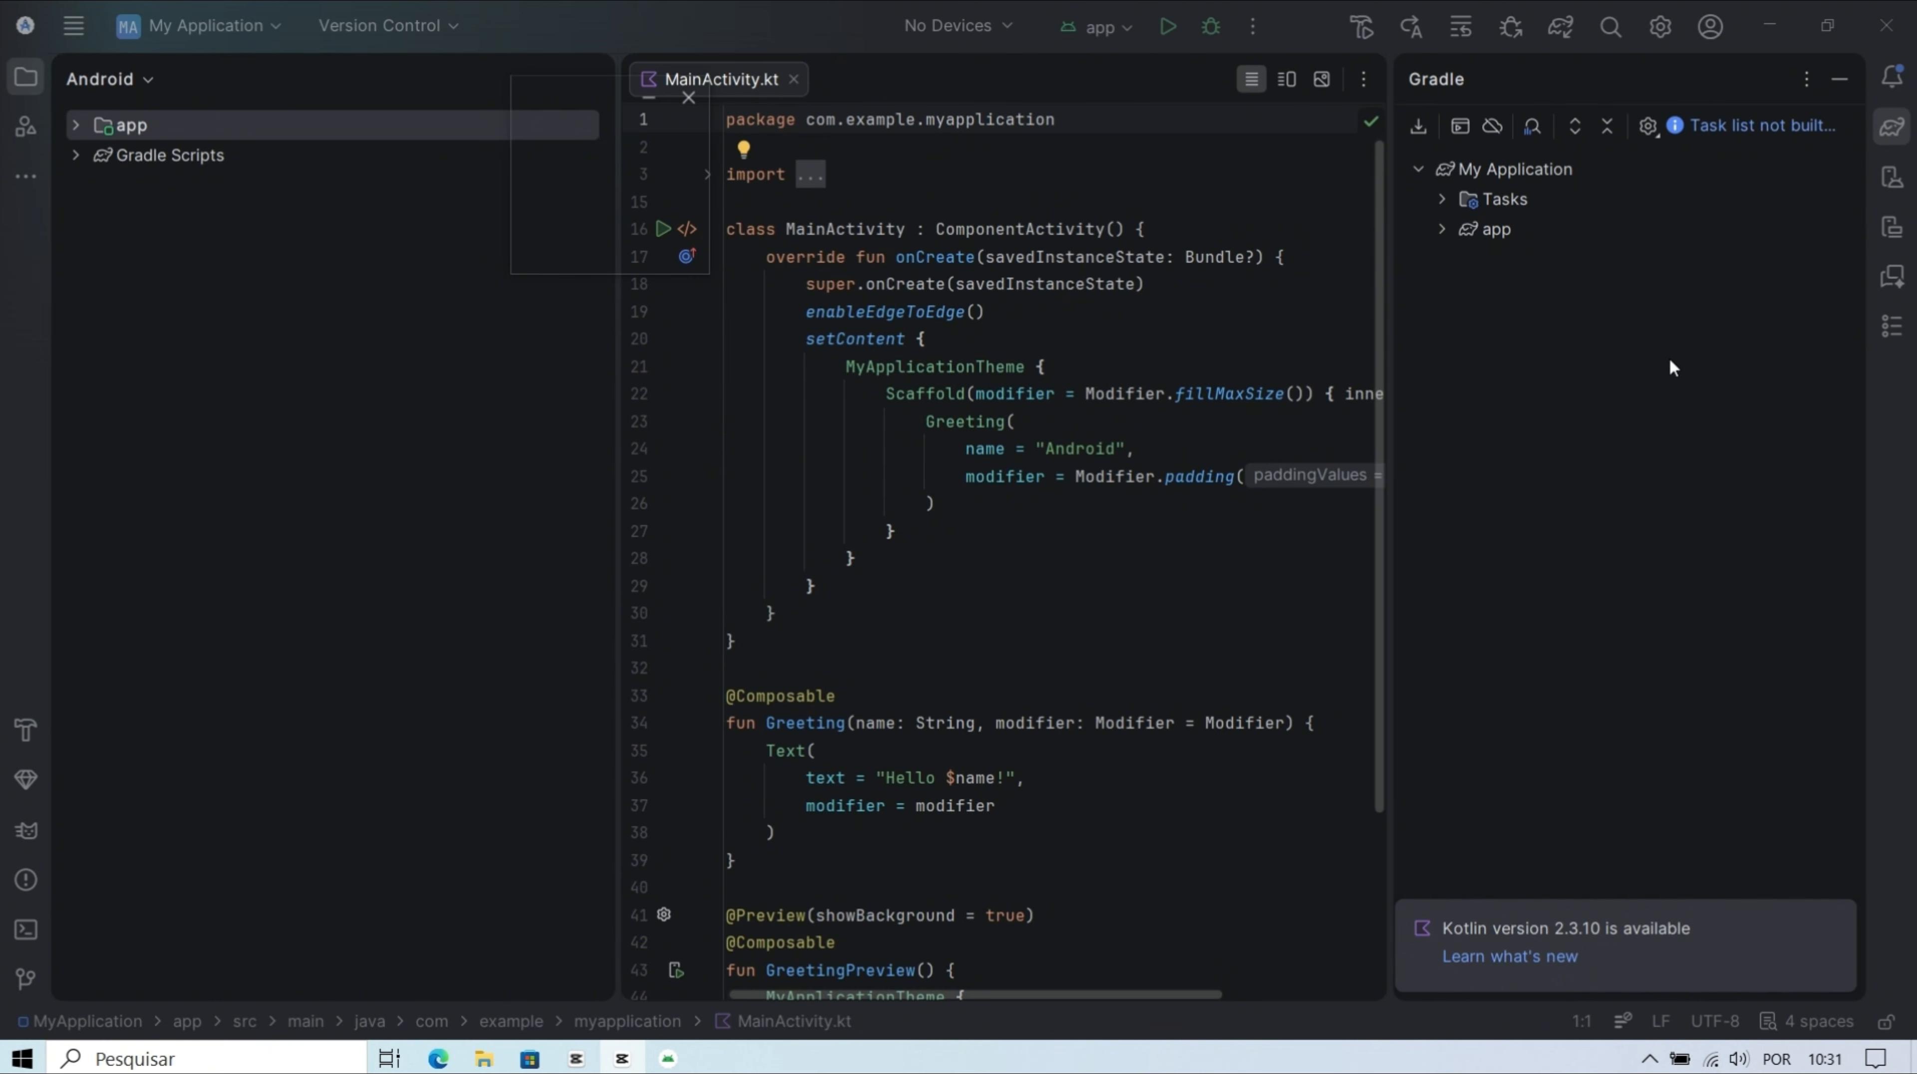
- Start a new Pixel 10 virtual phone in Device Manager, choosing API 37.0 "CinnamonBun"; Android 17.0 for its system image
left_click(1892, 178)
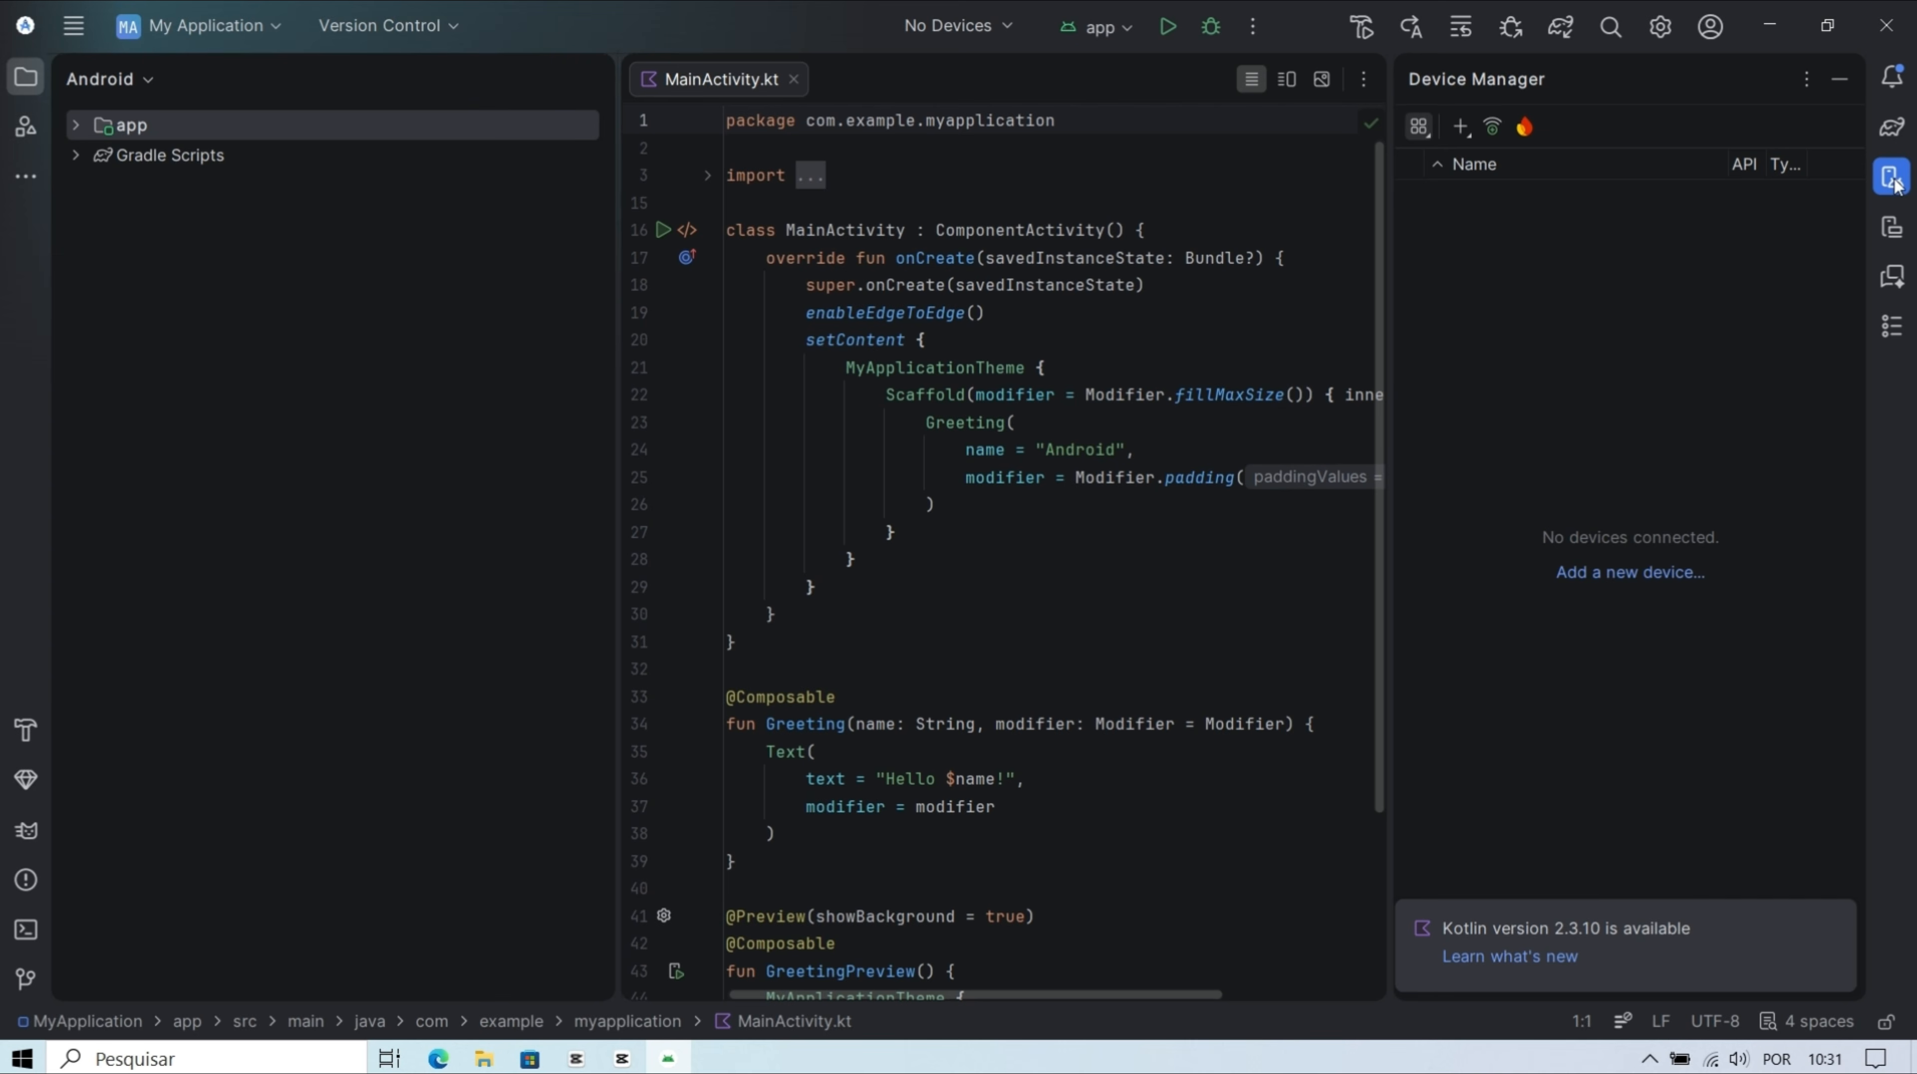
left_click(1462, 128)
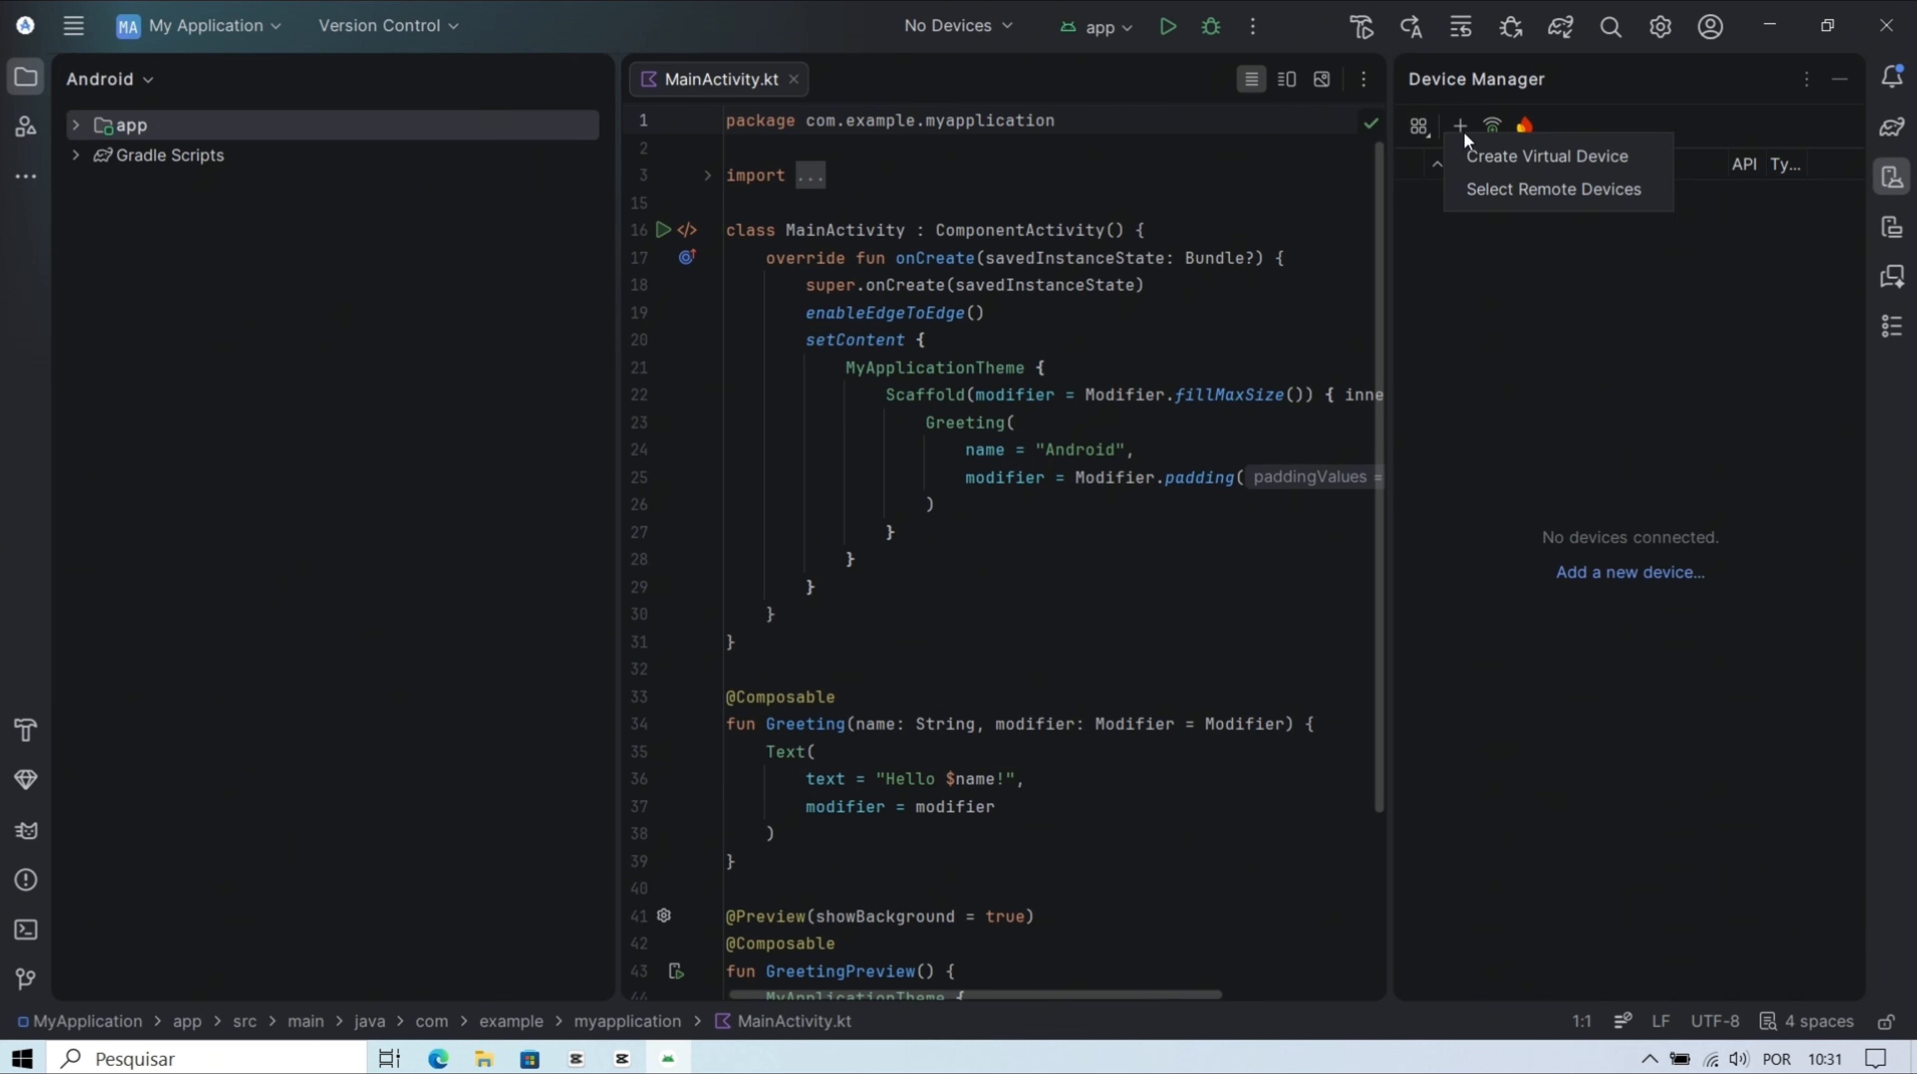
left_click(1513, 164)
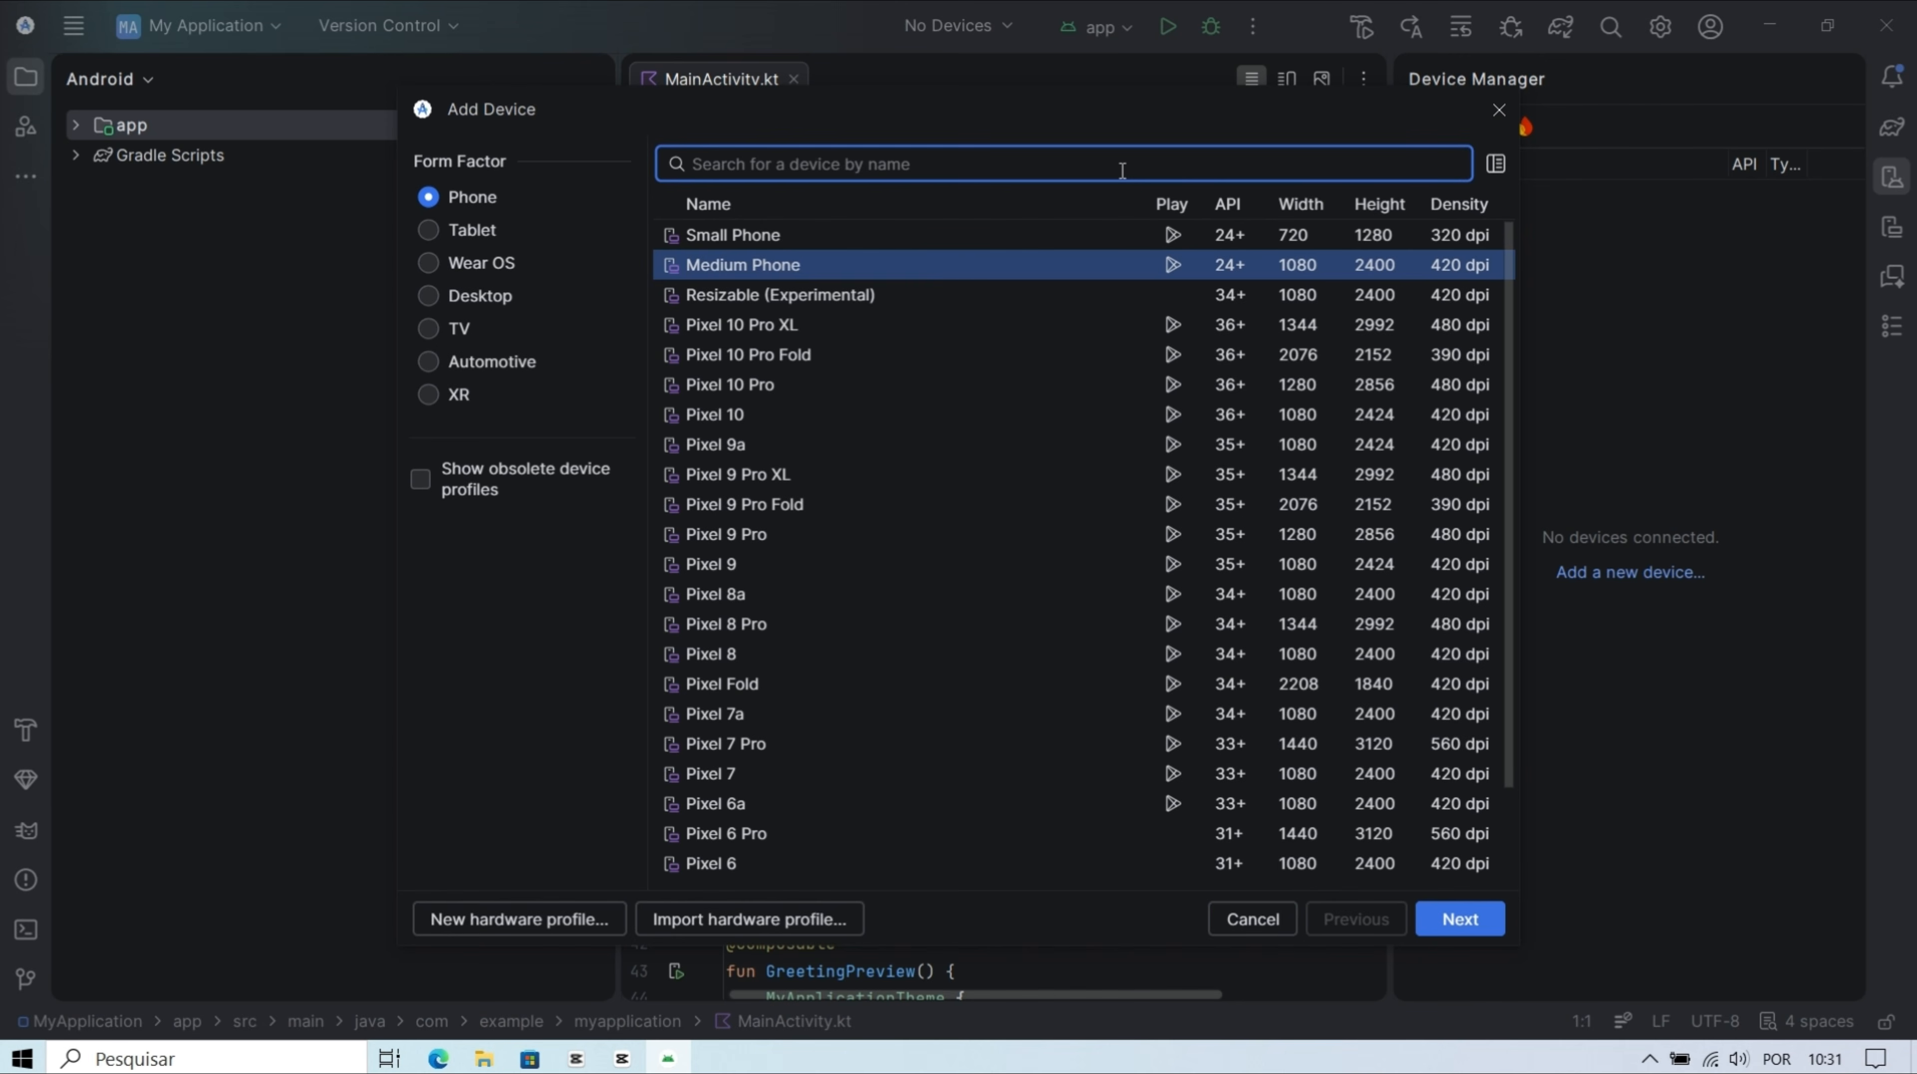
left_click(741, 419)
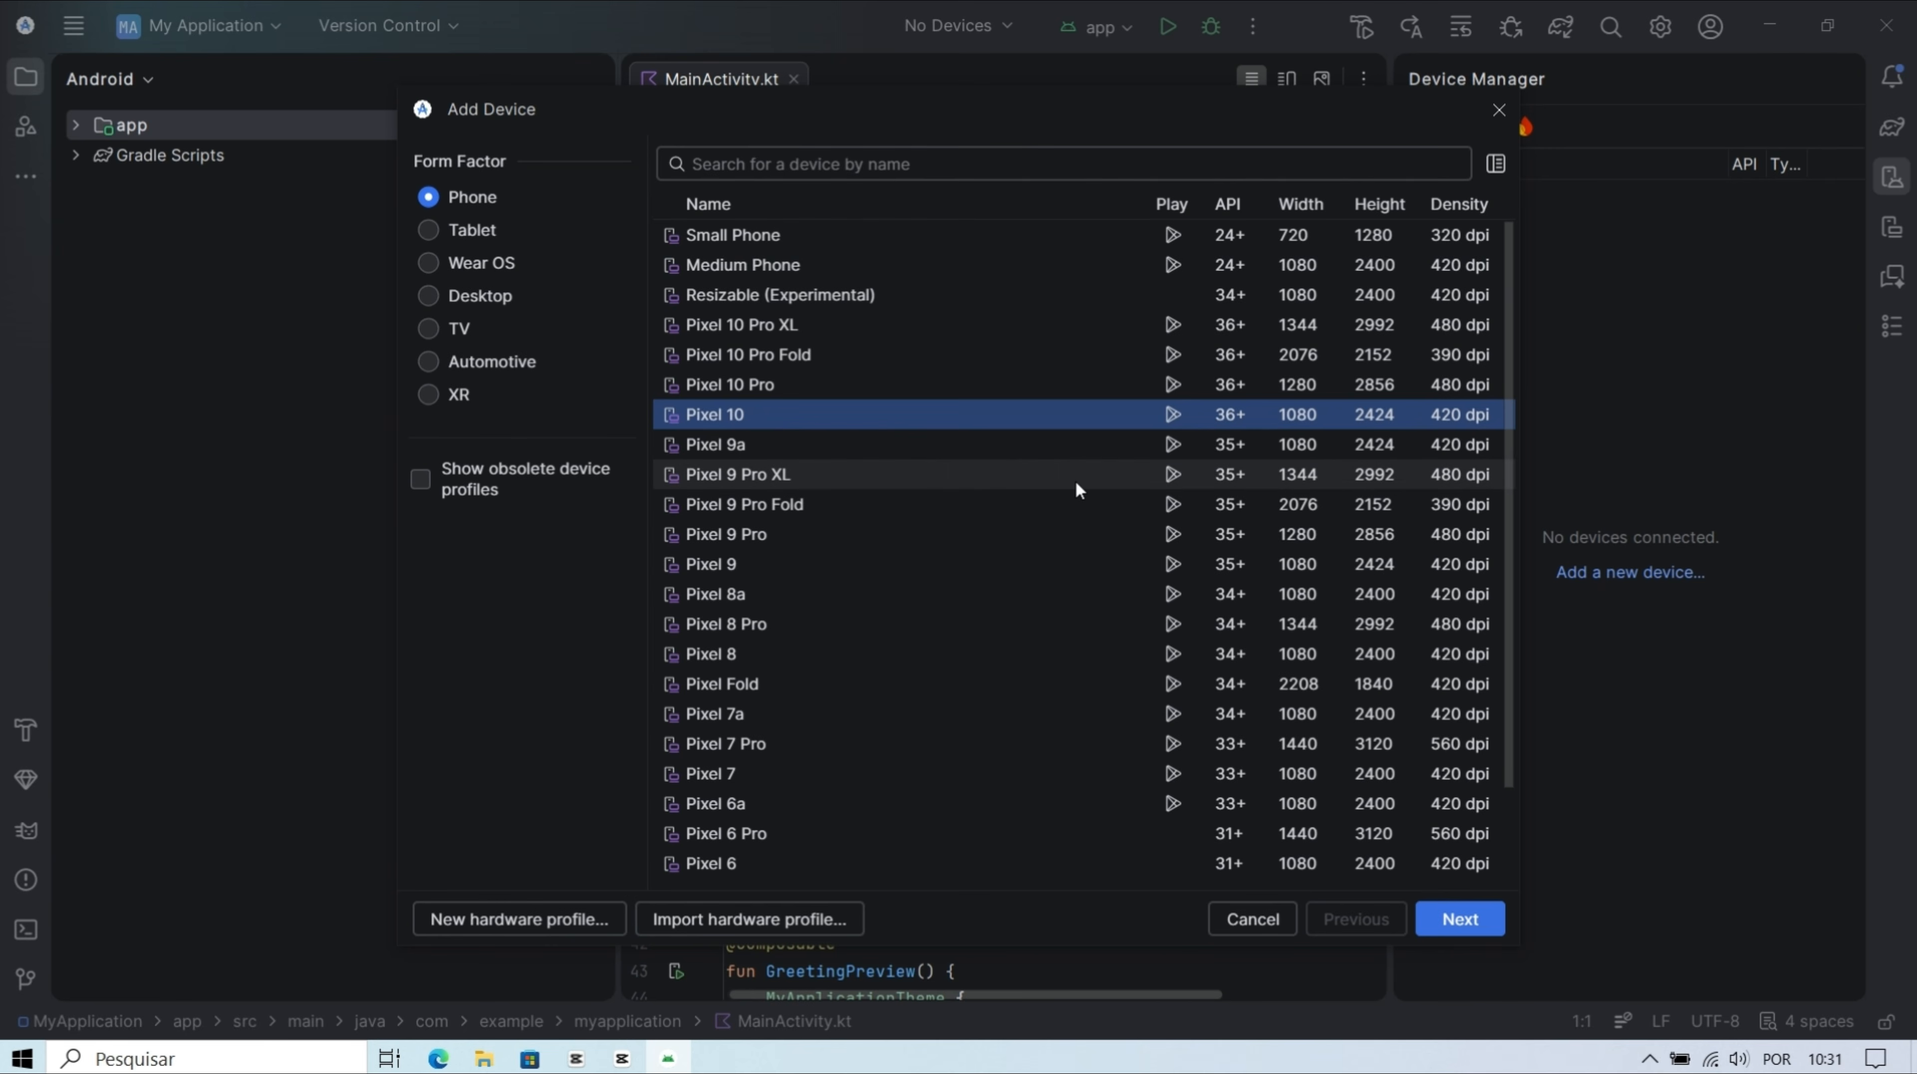
left_click(1471, 920)
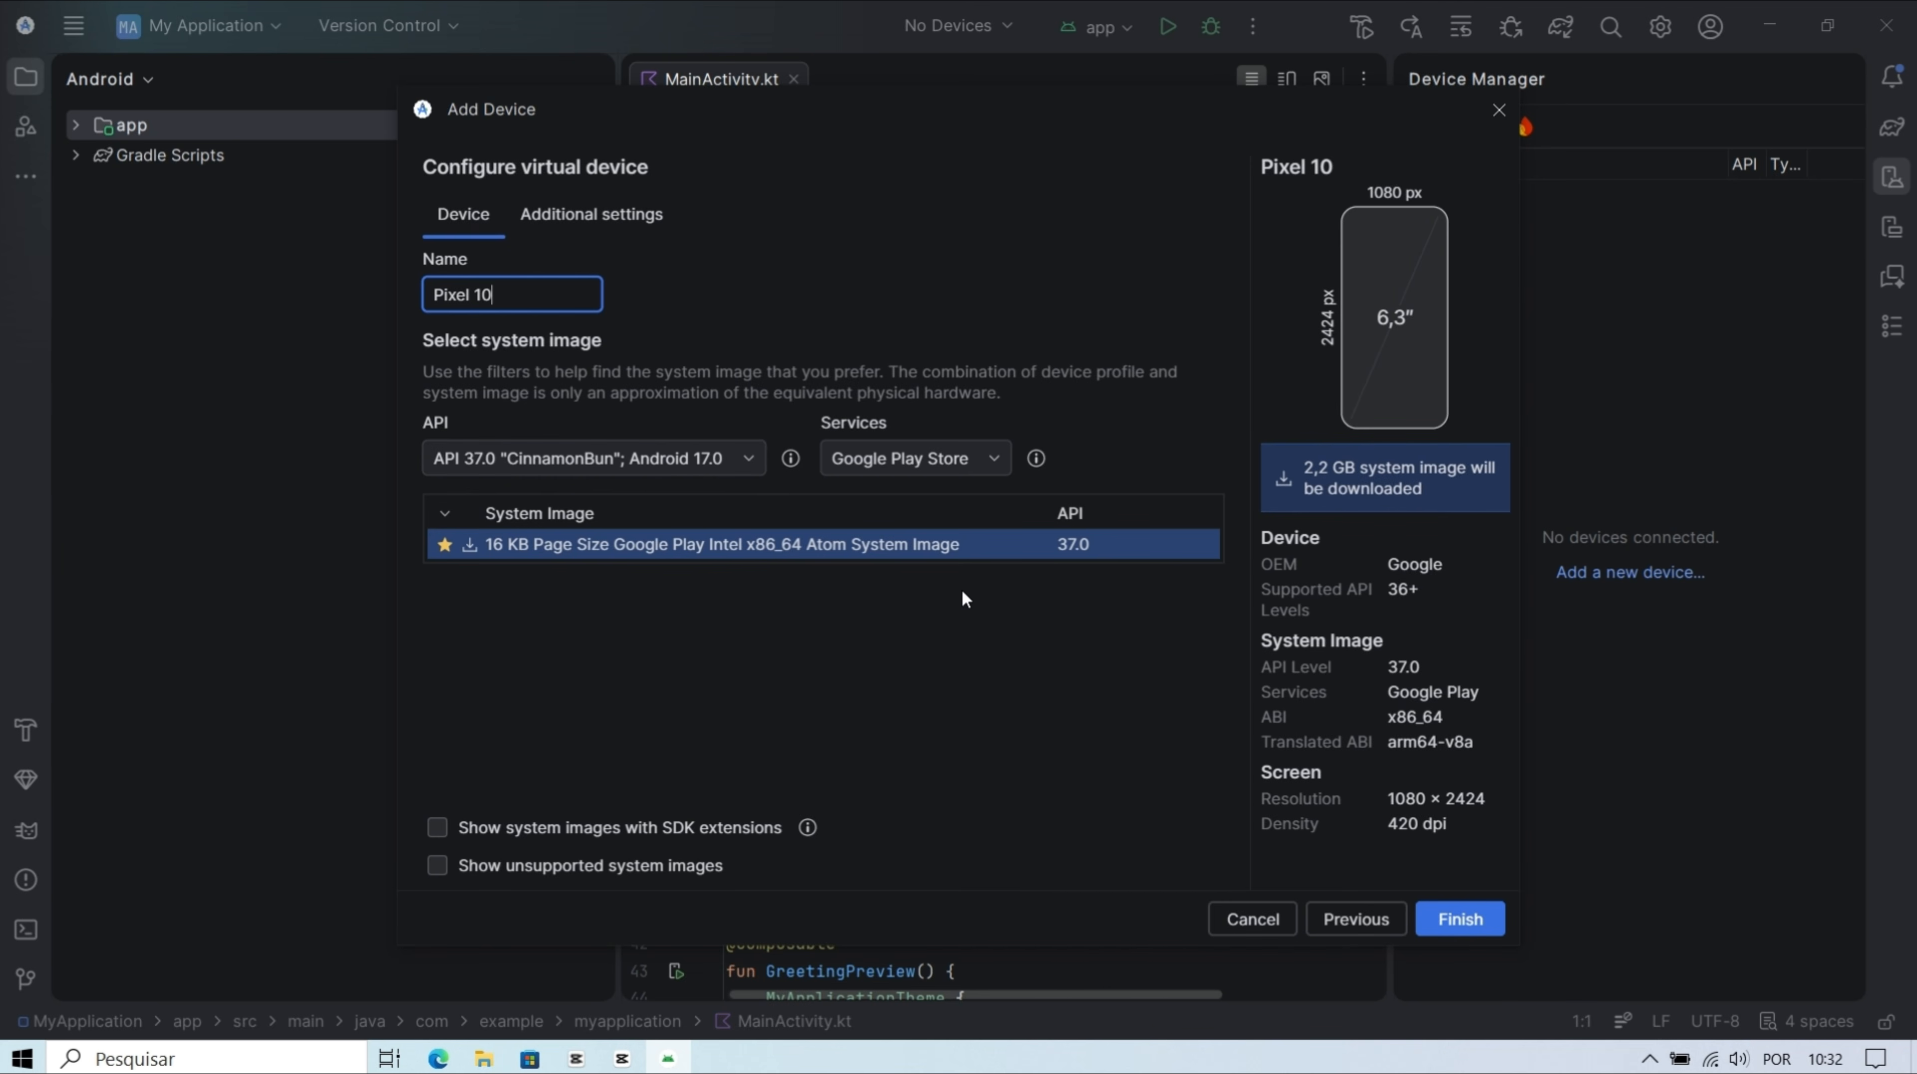
left_click(715, 457)
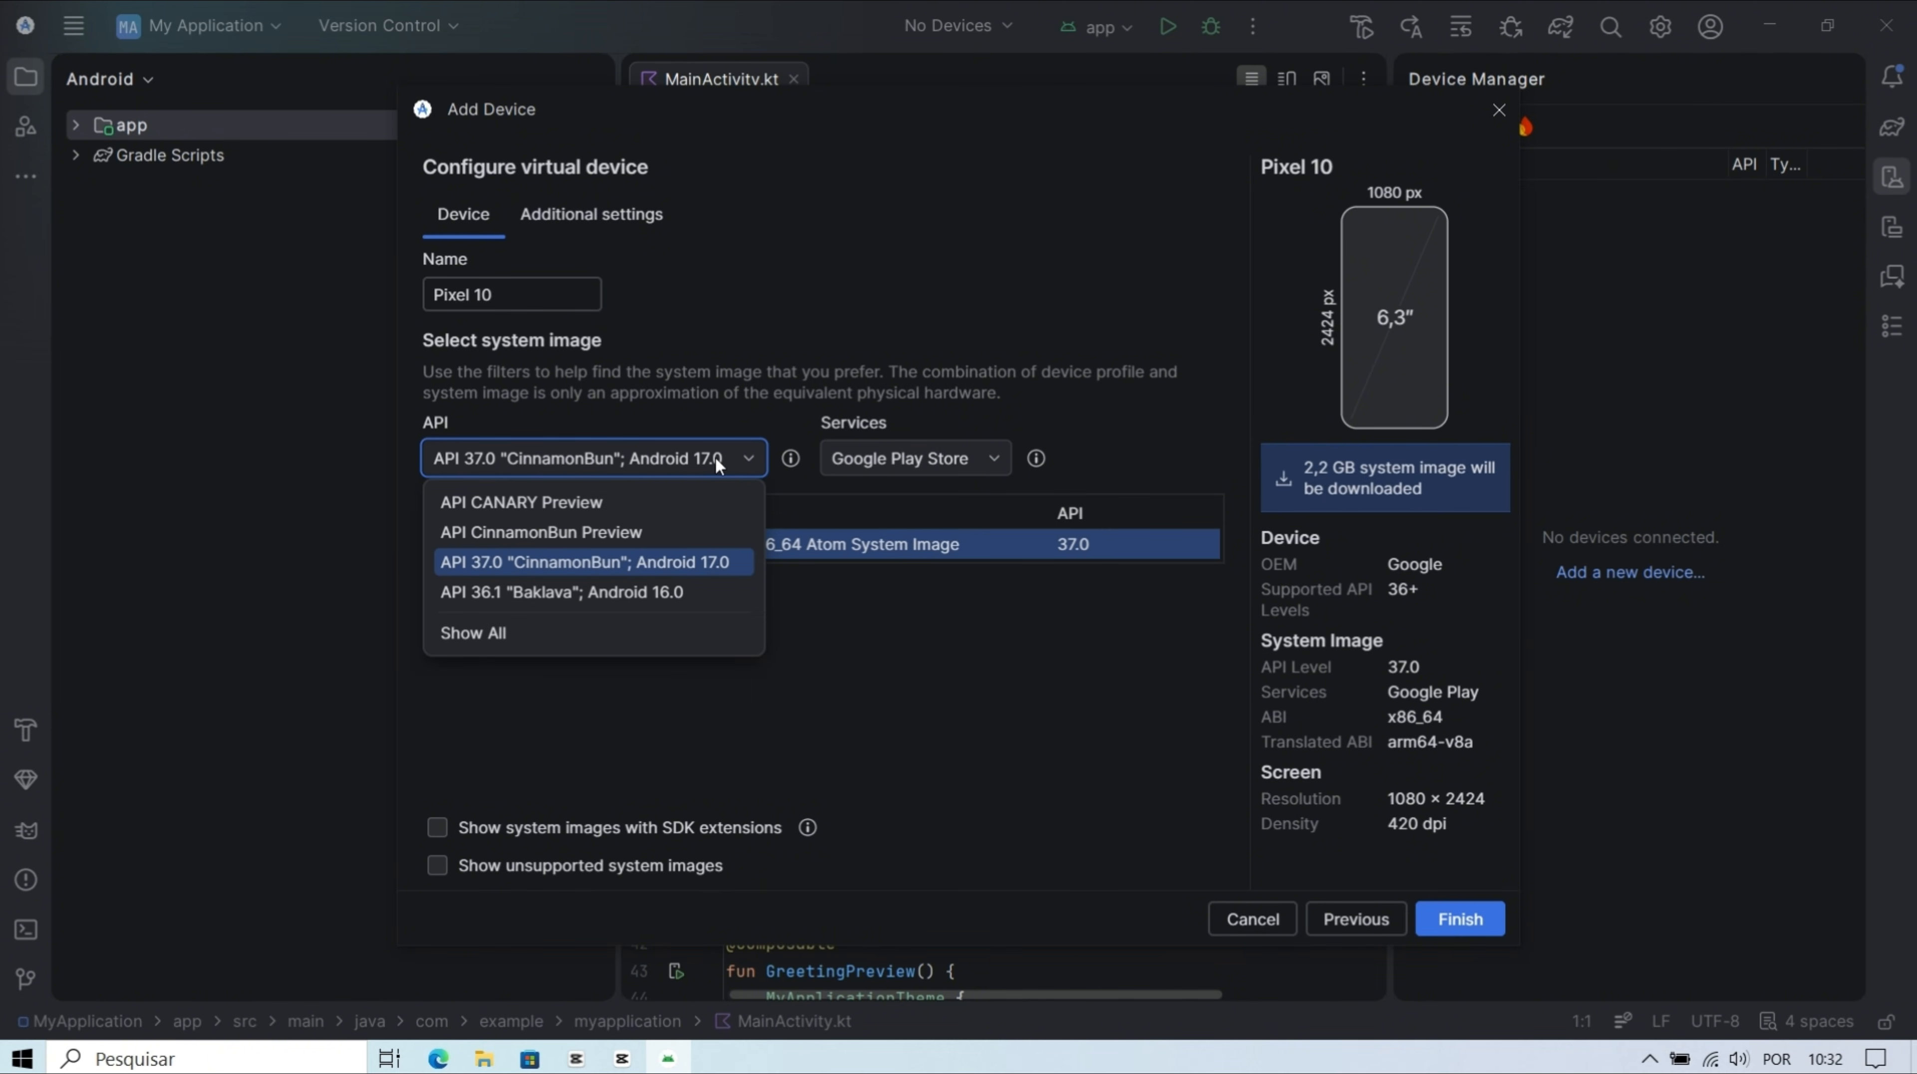
left_click(723, 566)
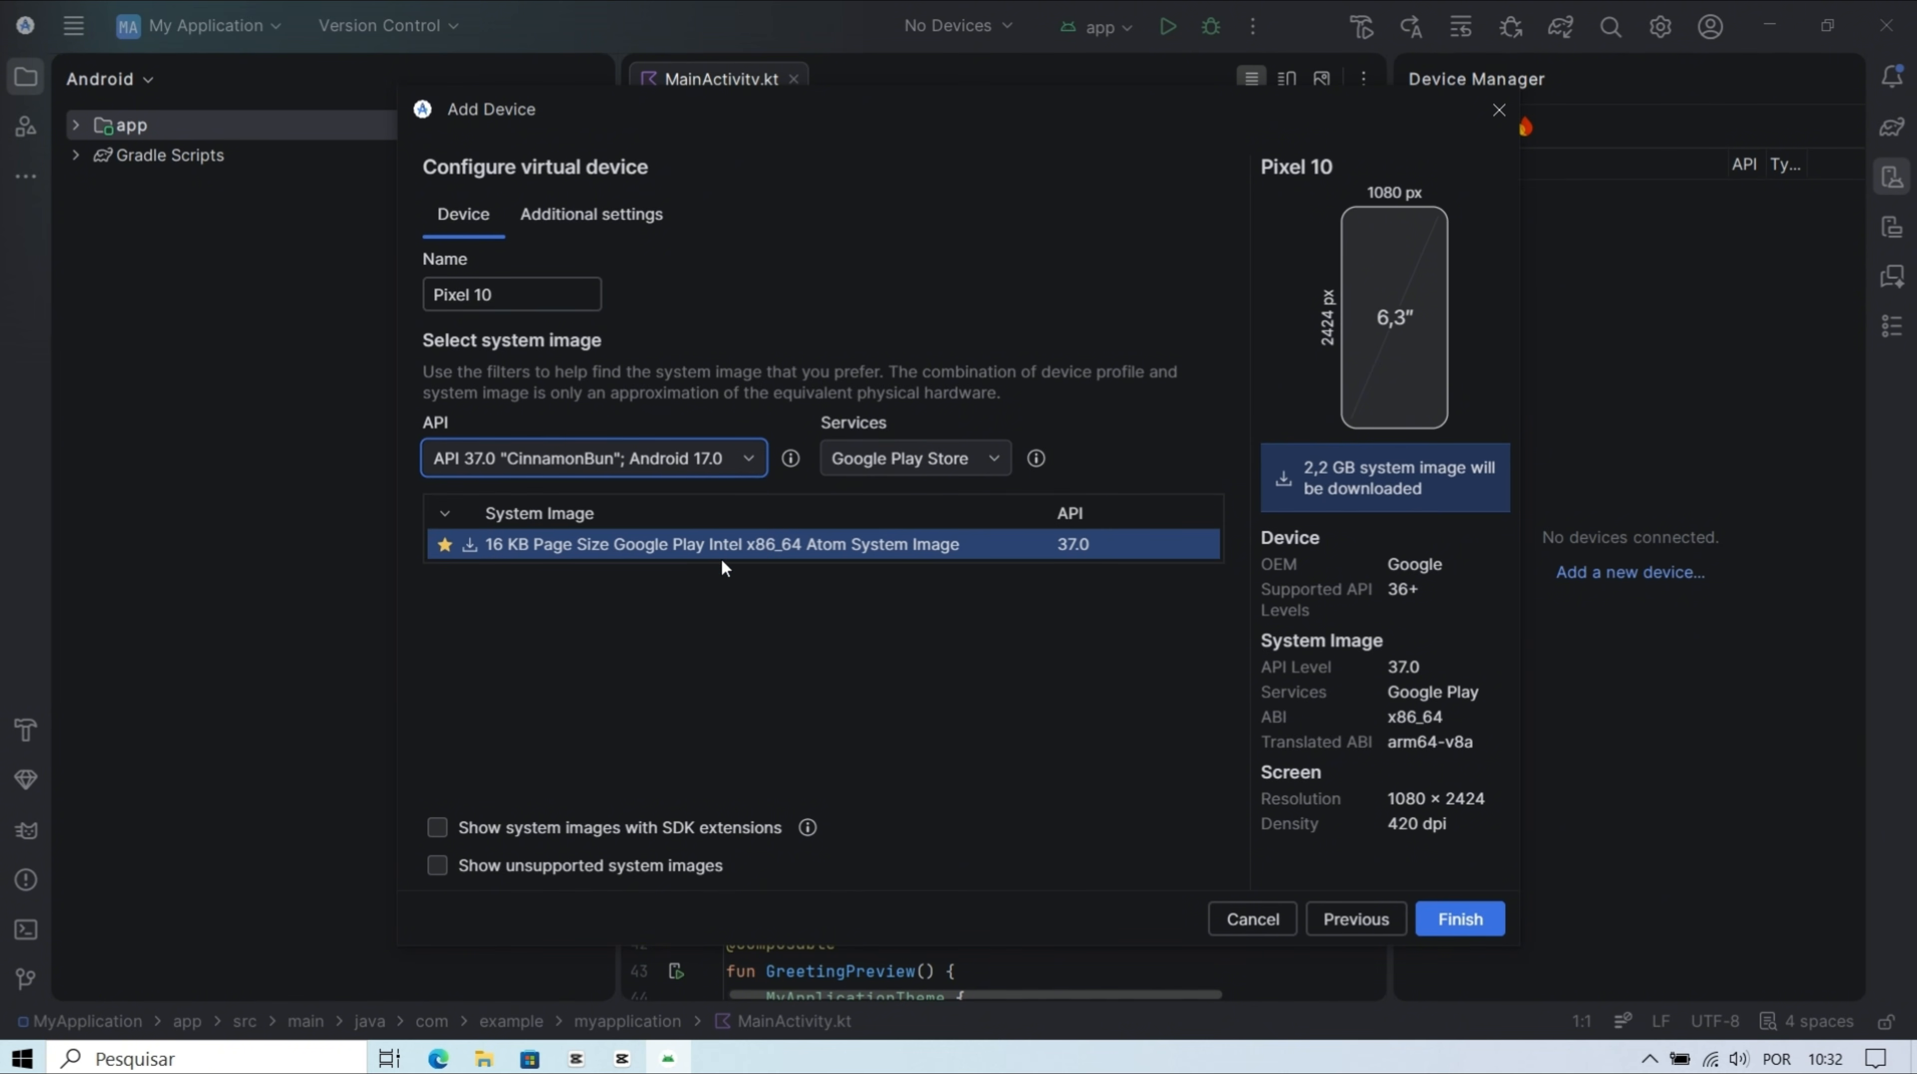
- Set the virtual device's internal storage to 30 GB in its additional settings
left_click(563, 218)
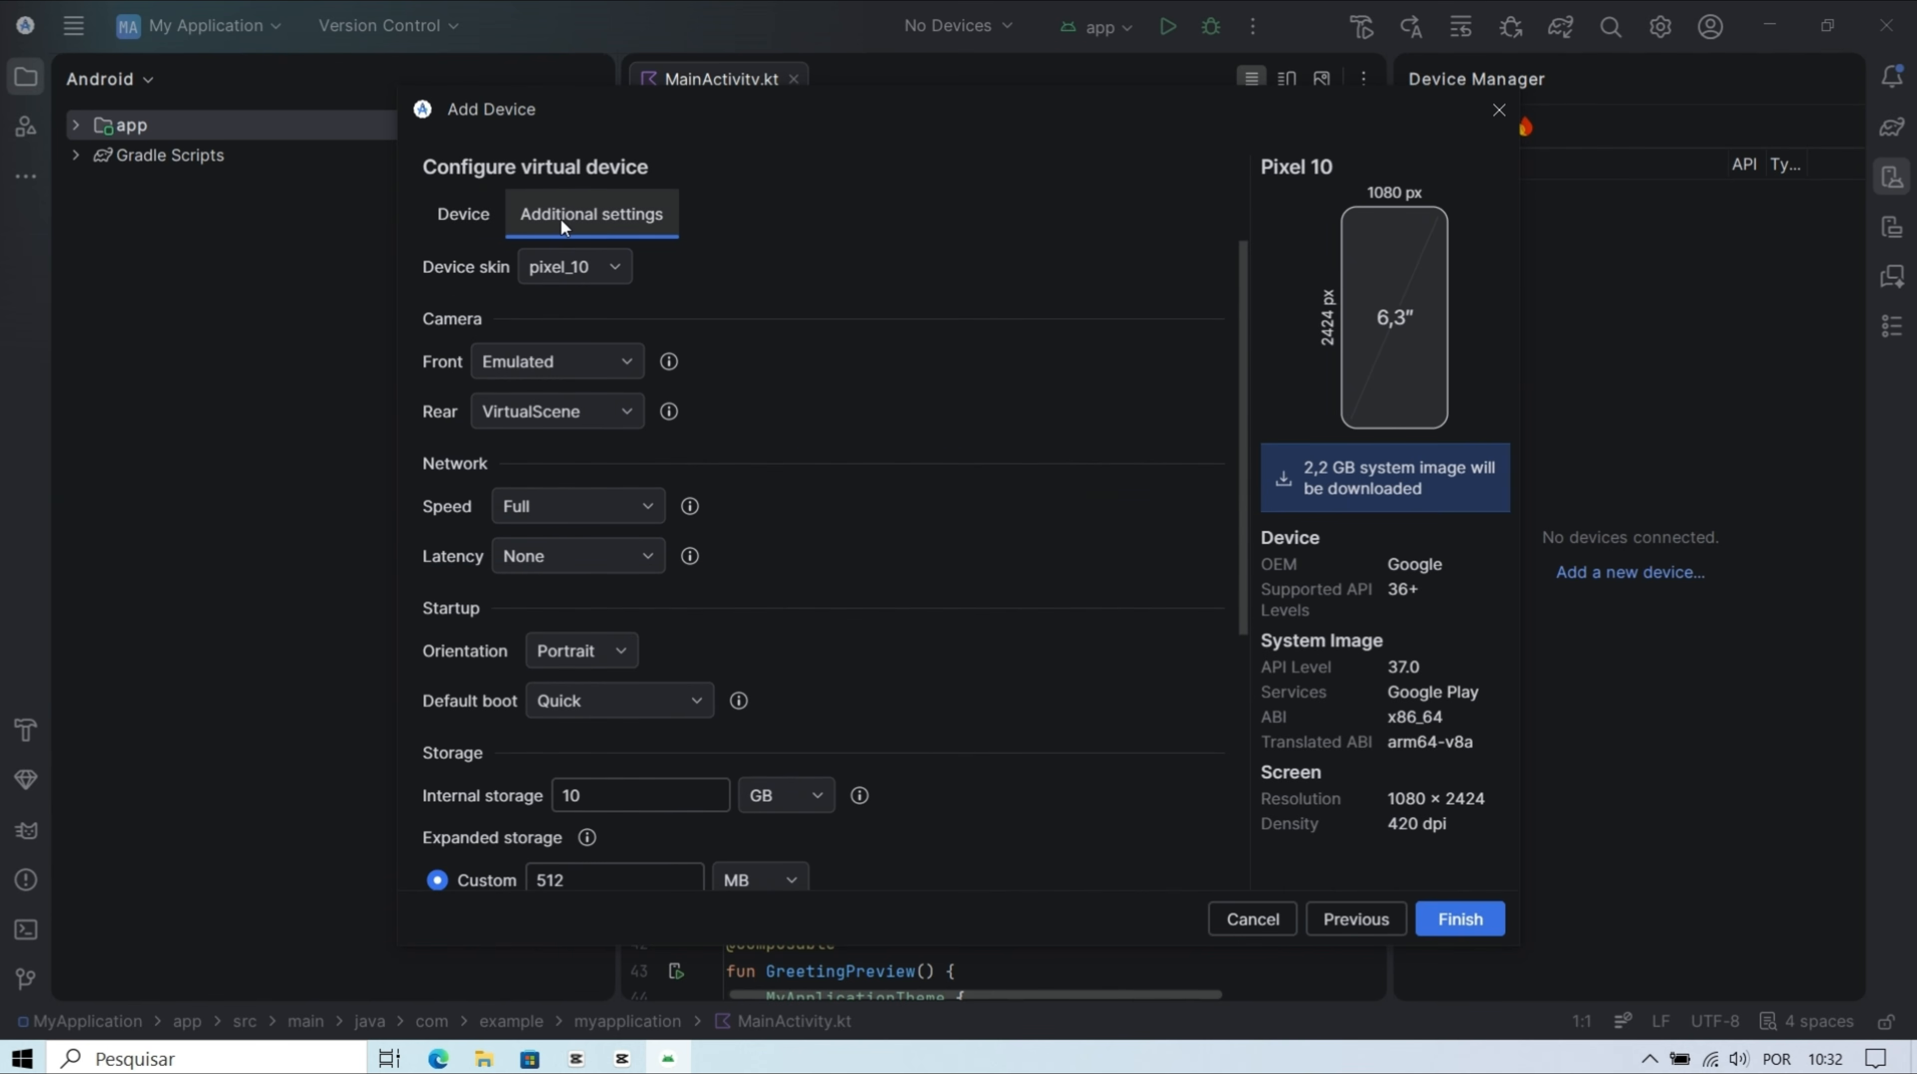
left_click_drag(1242, 632, 1243, 824)
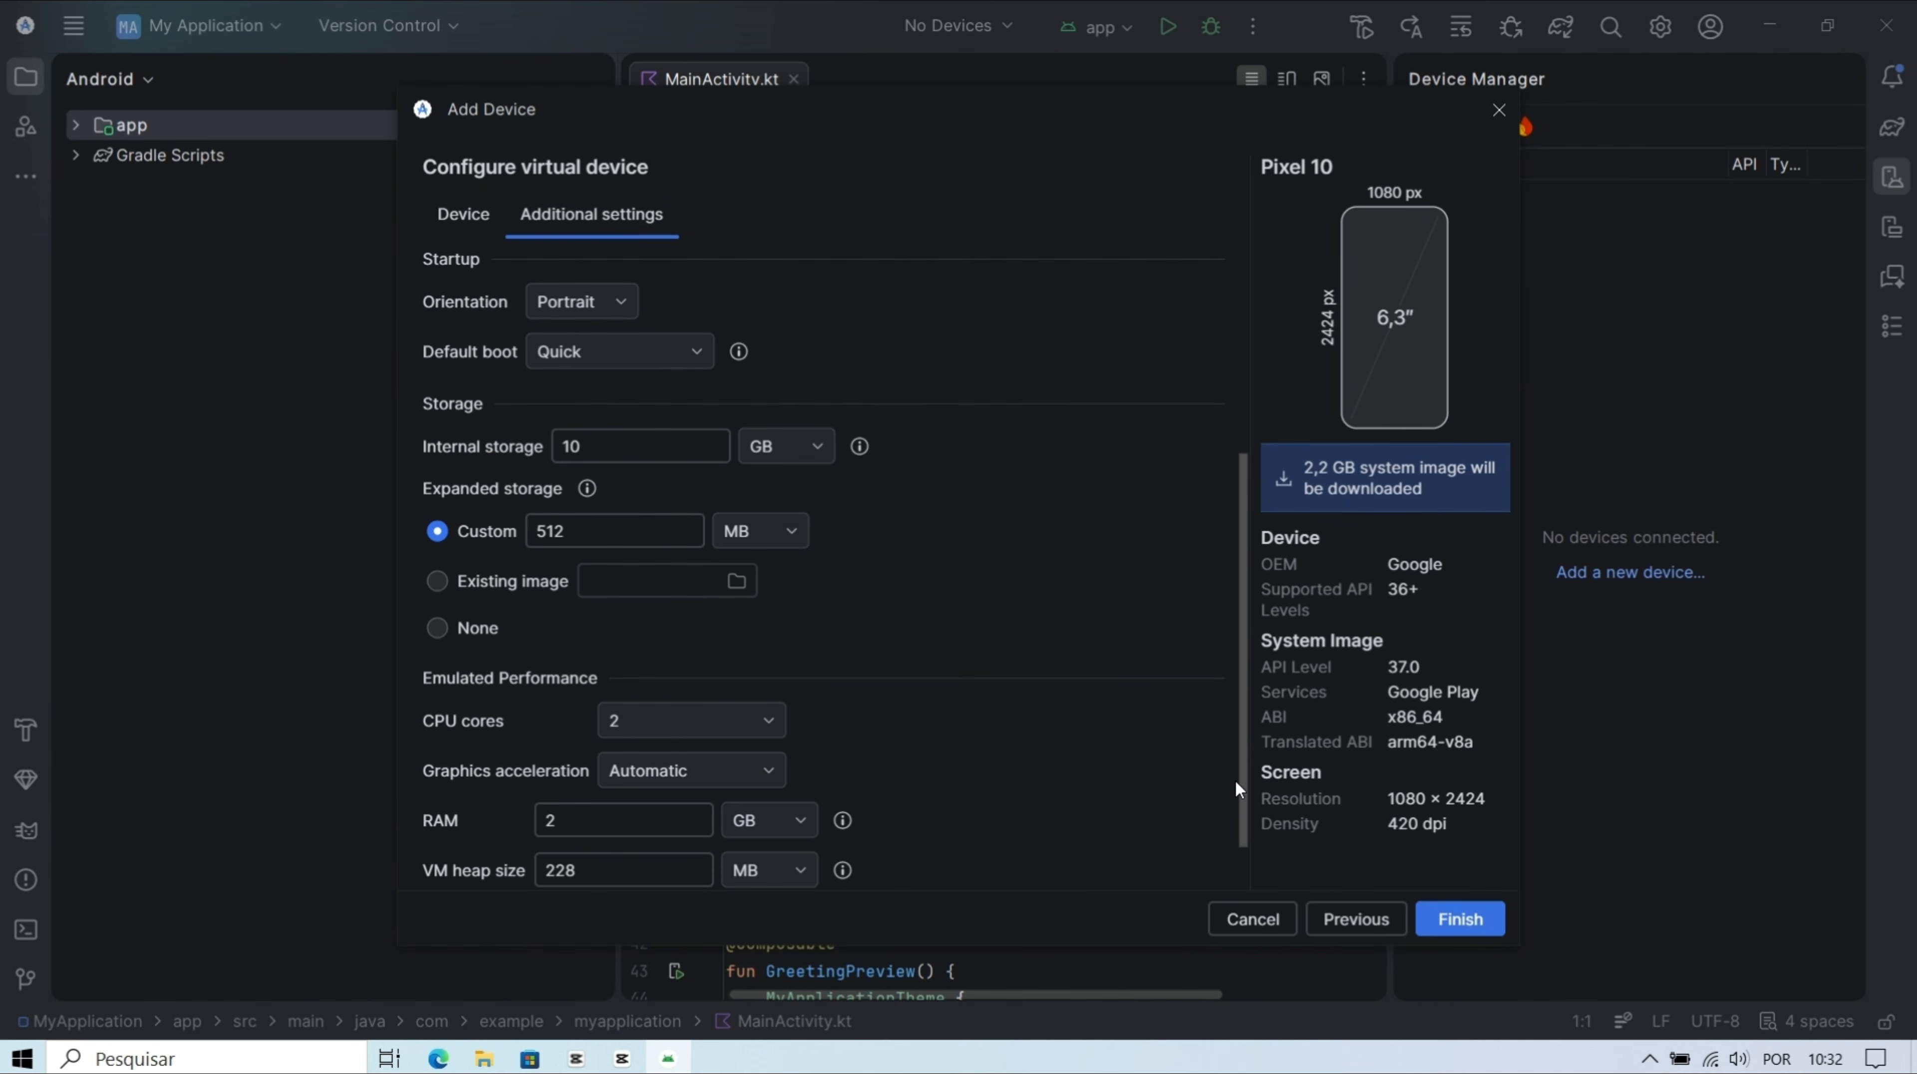
left_click(585, 448)
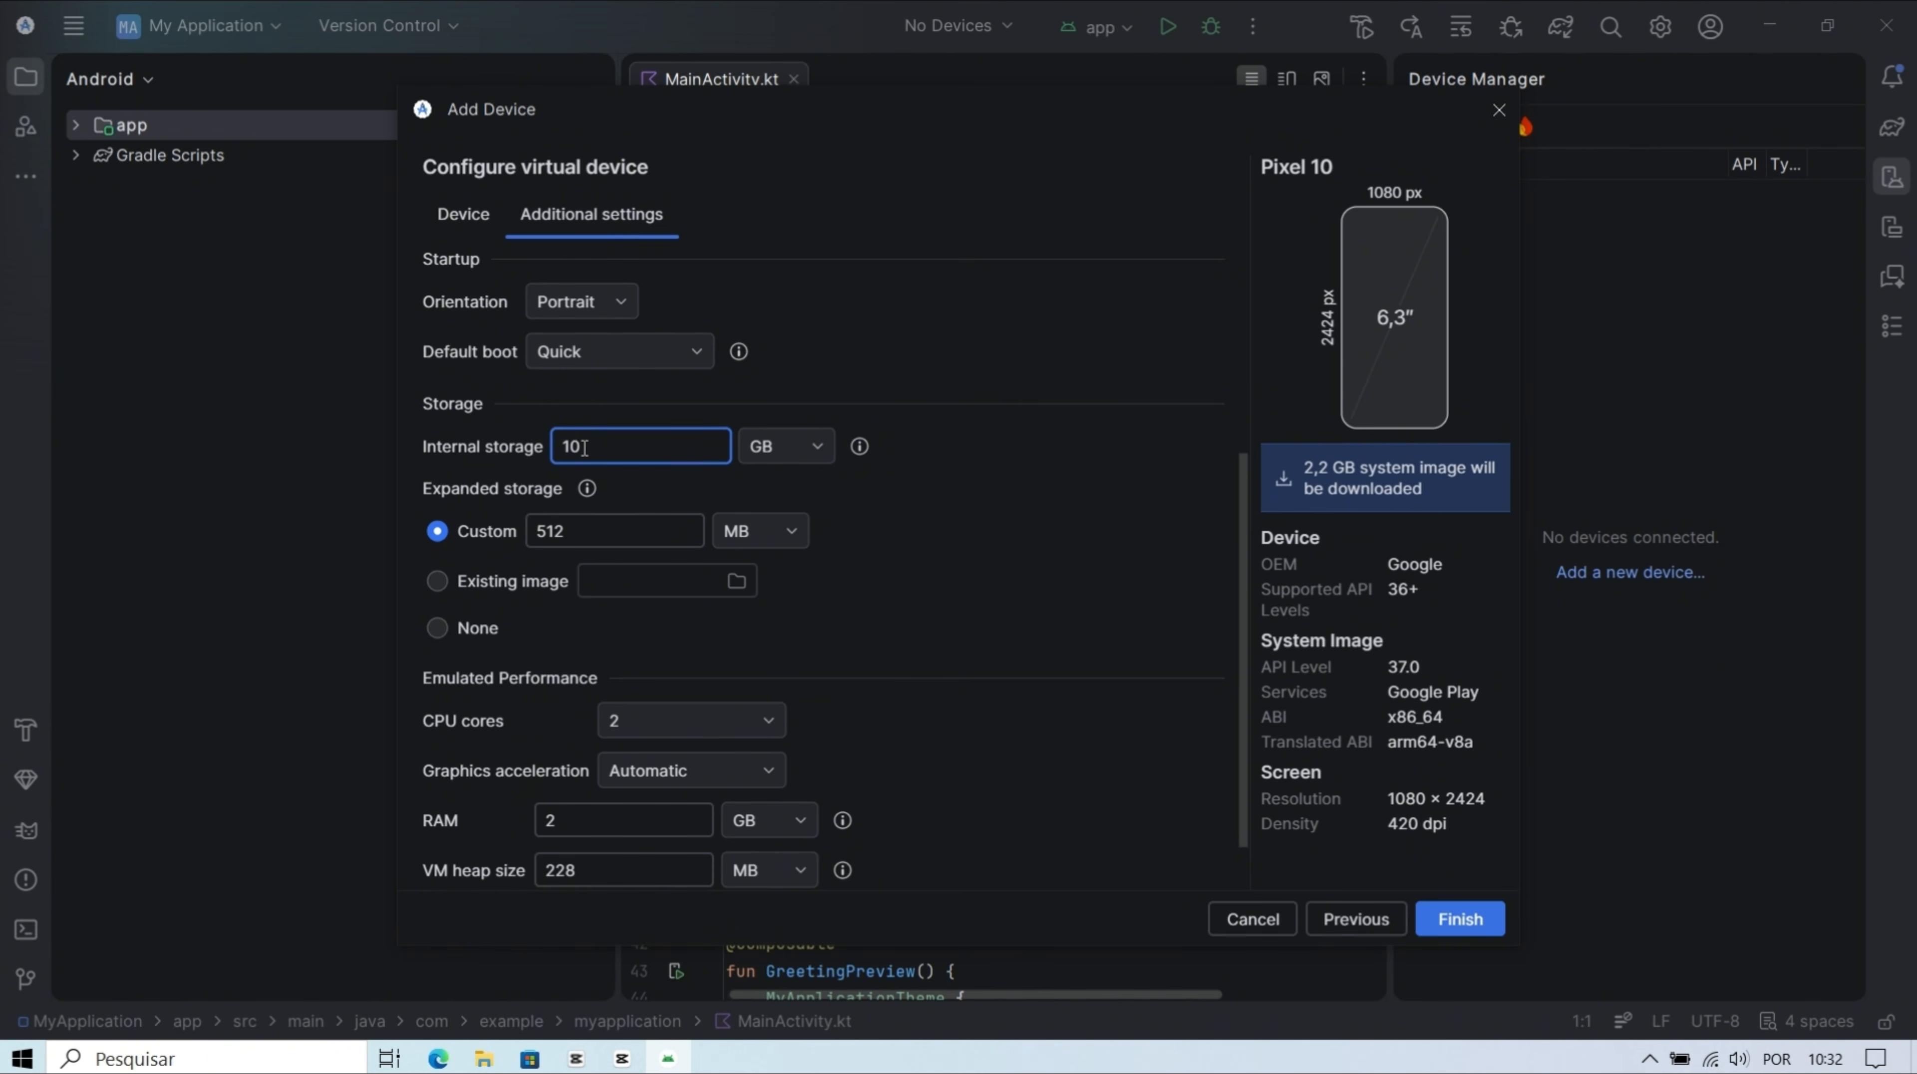
key("BackSpace")
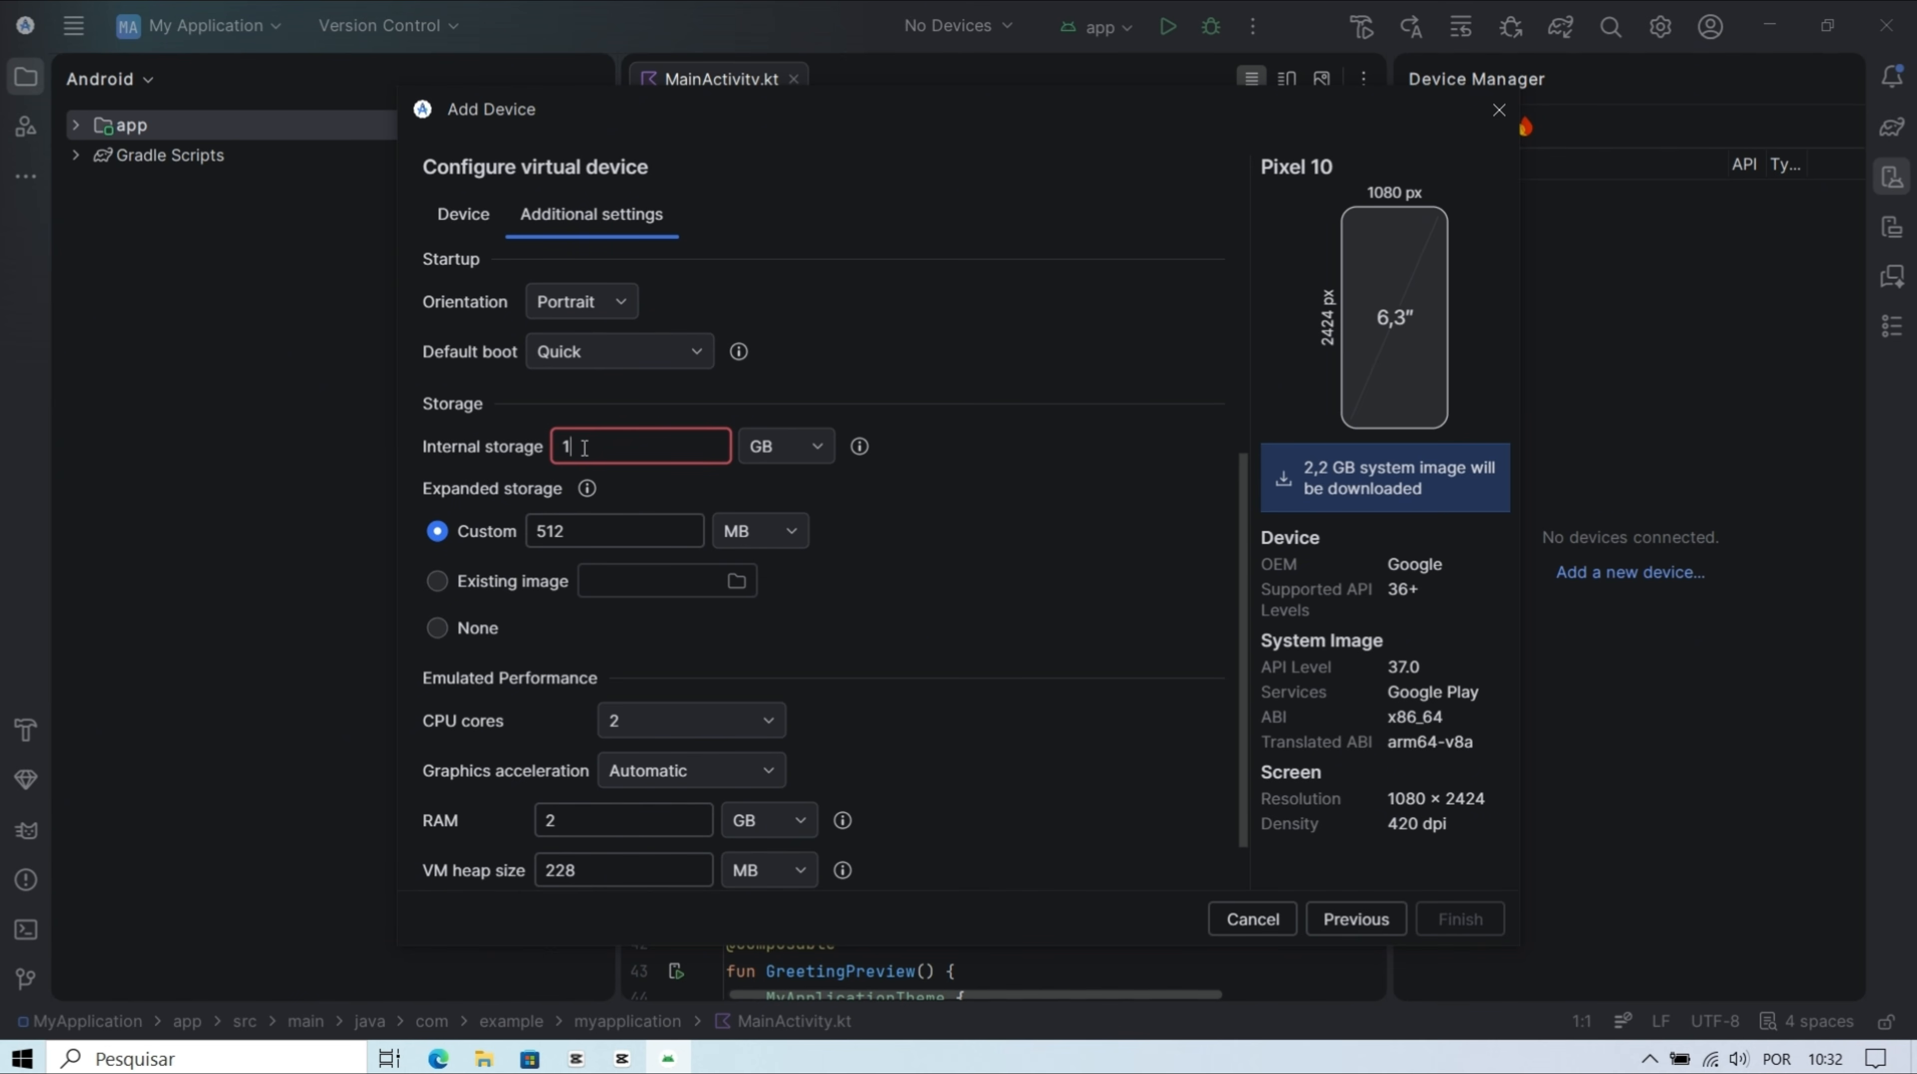
key("BackSpace")
type("30")
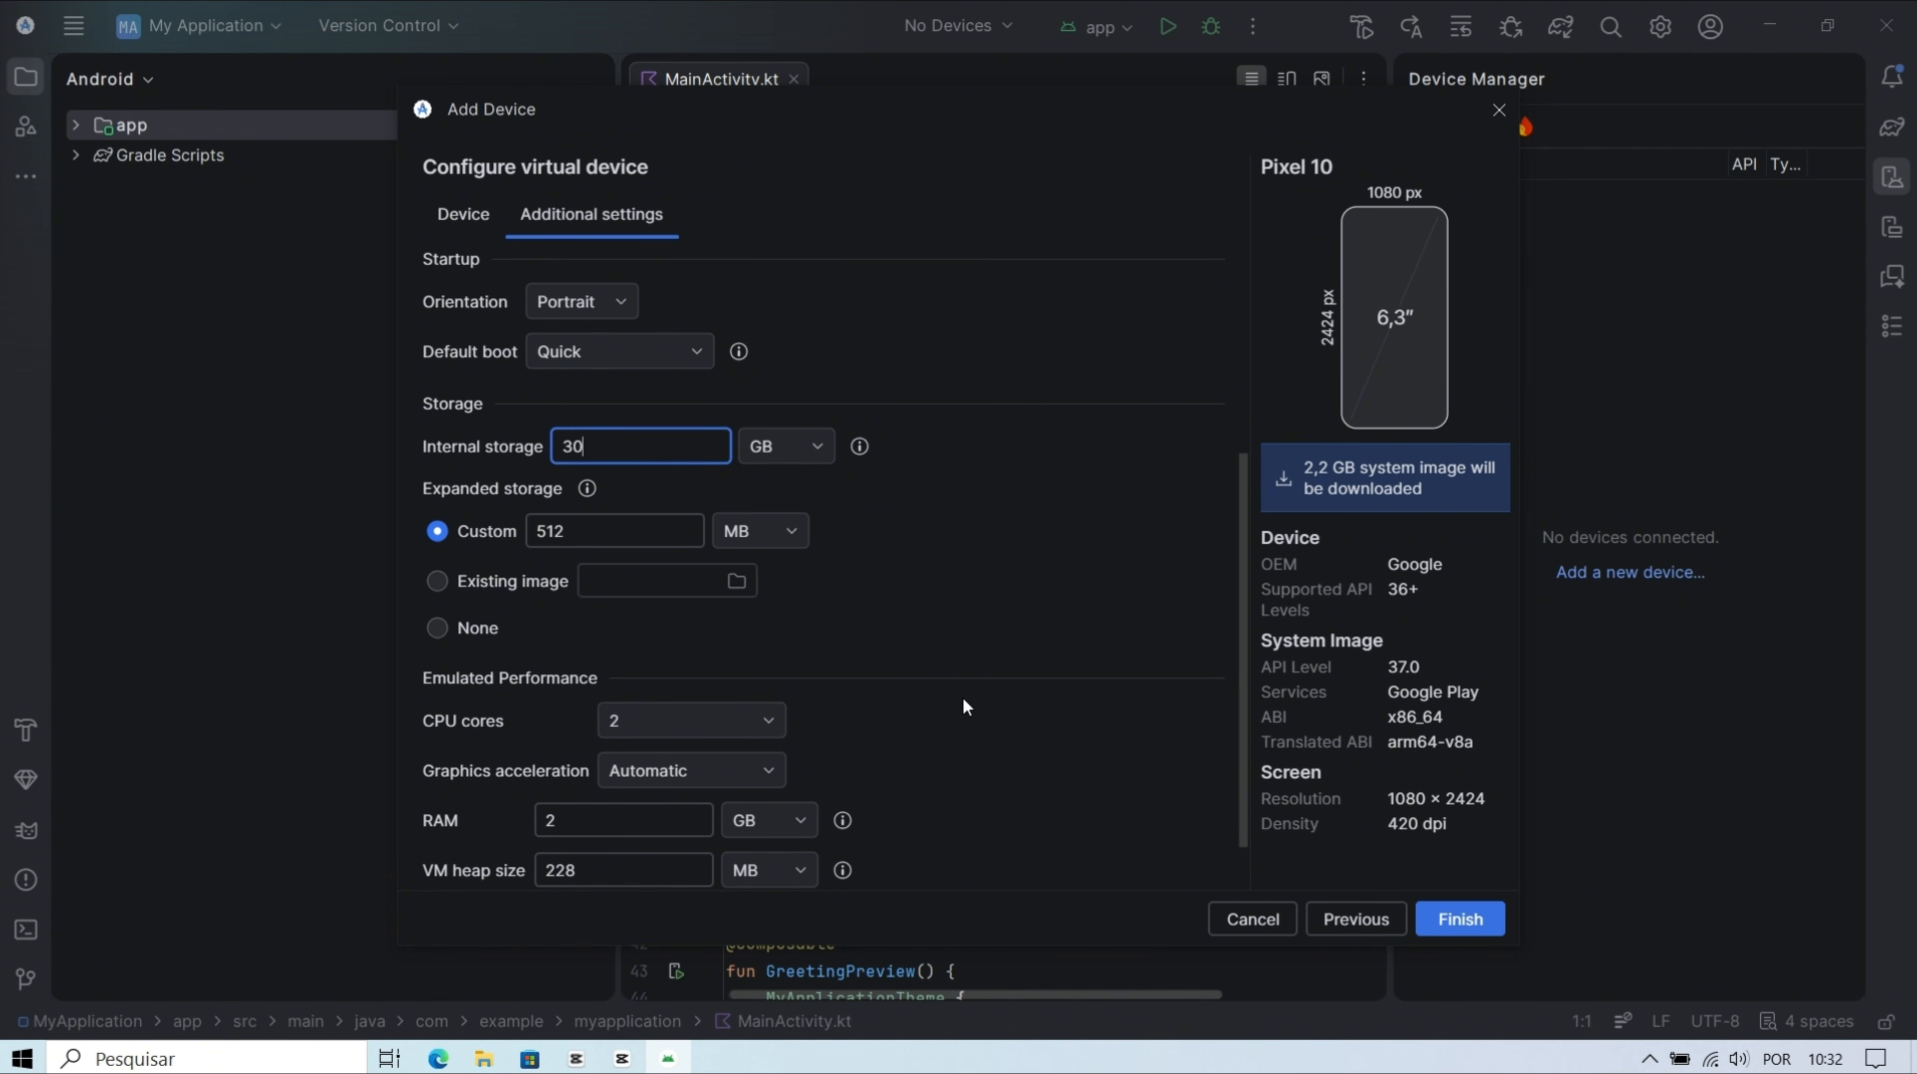
- Set the virtual device's graphics acceleration to Hardware and its RAM to 5 GB
left_click(718, 769)
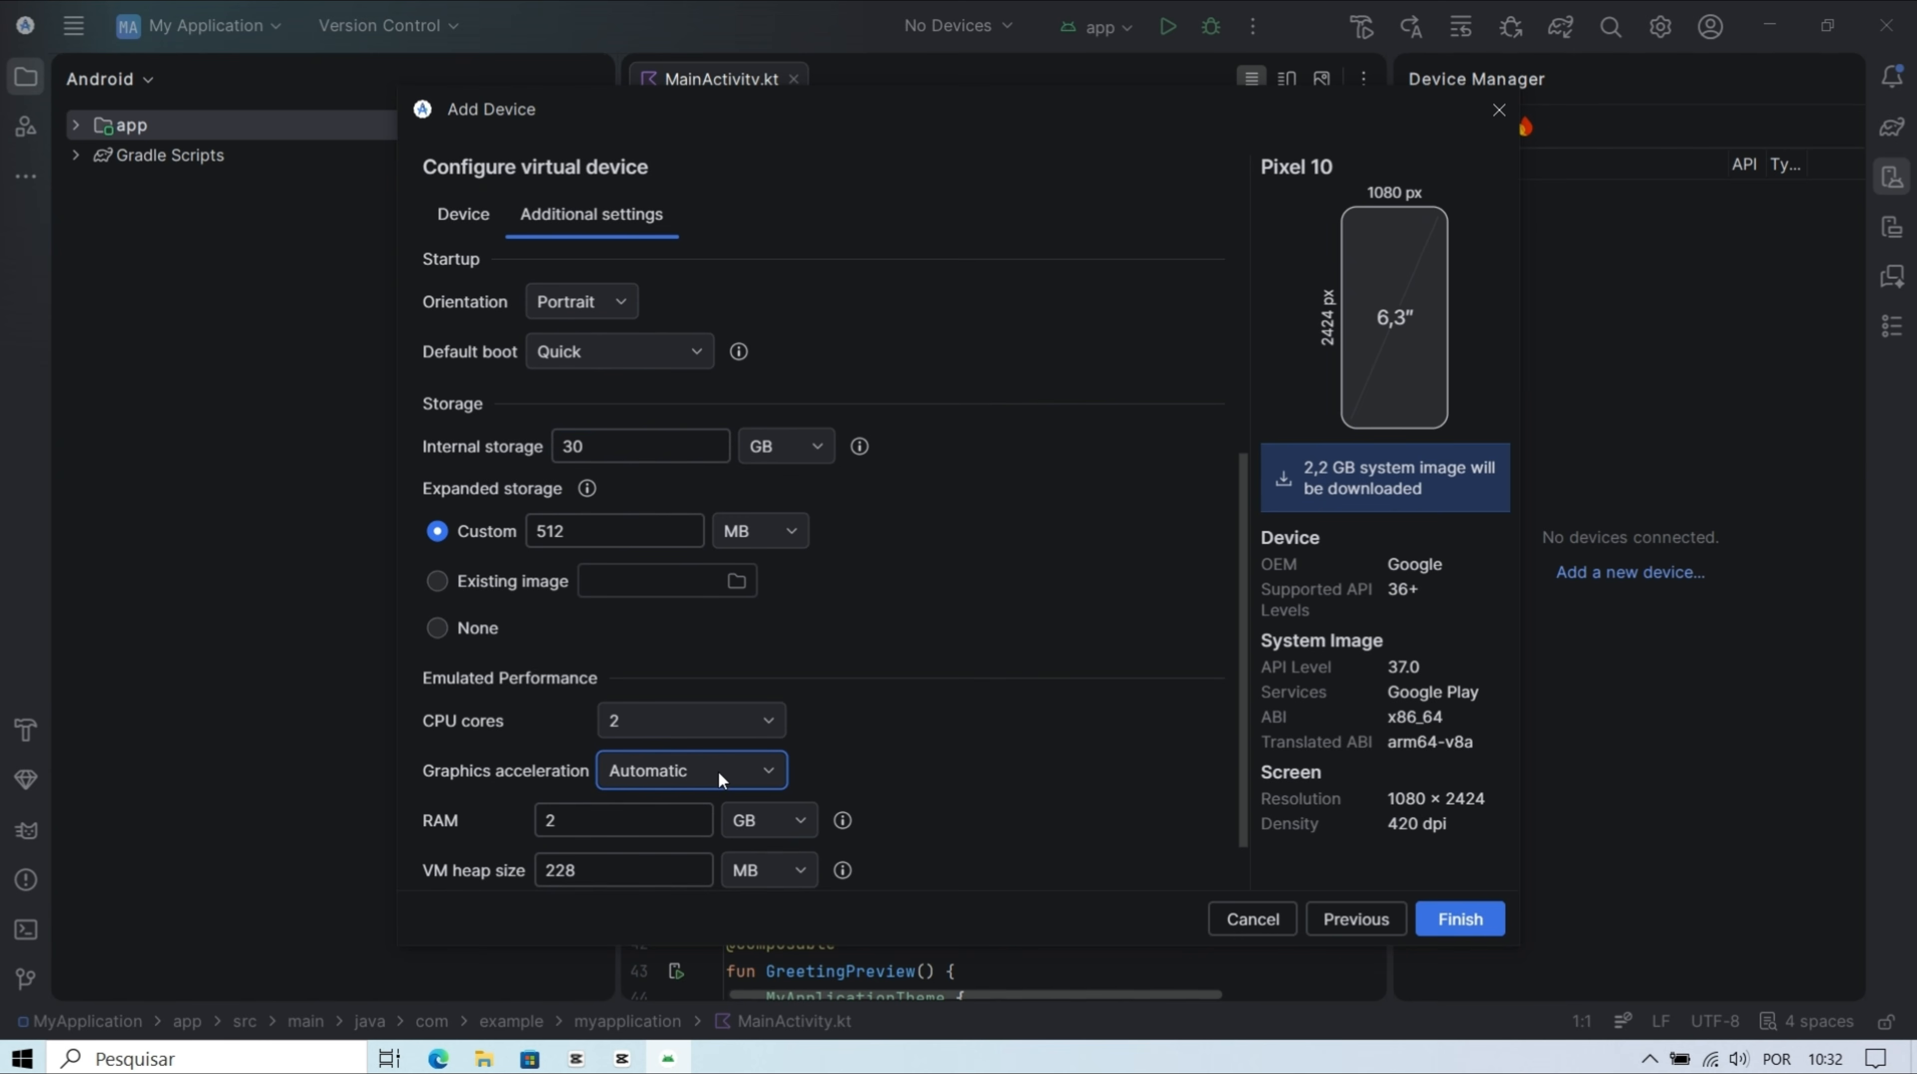
left_click(694, 844)
left_click(653, 831)
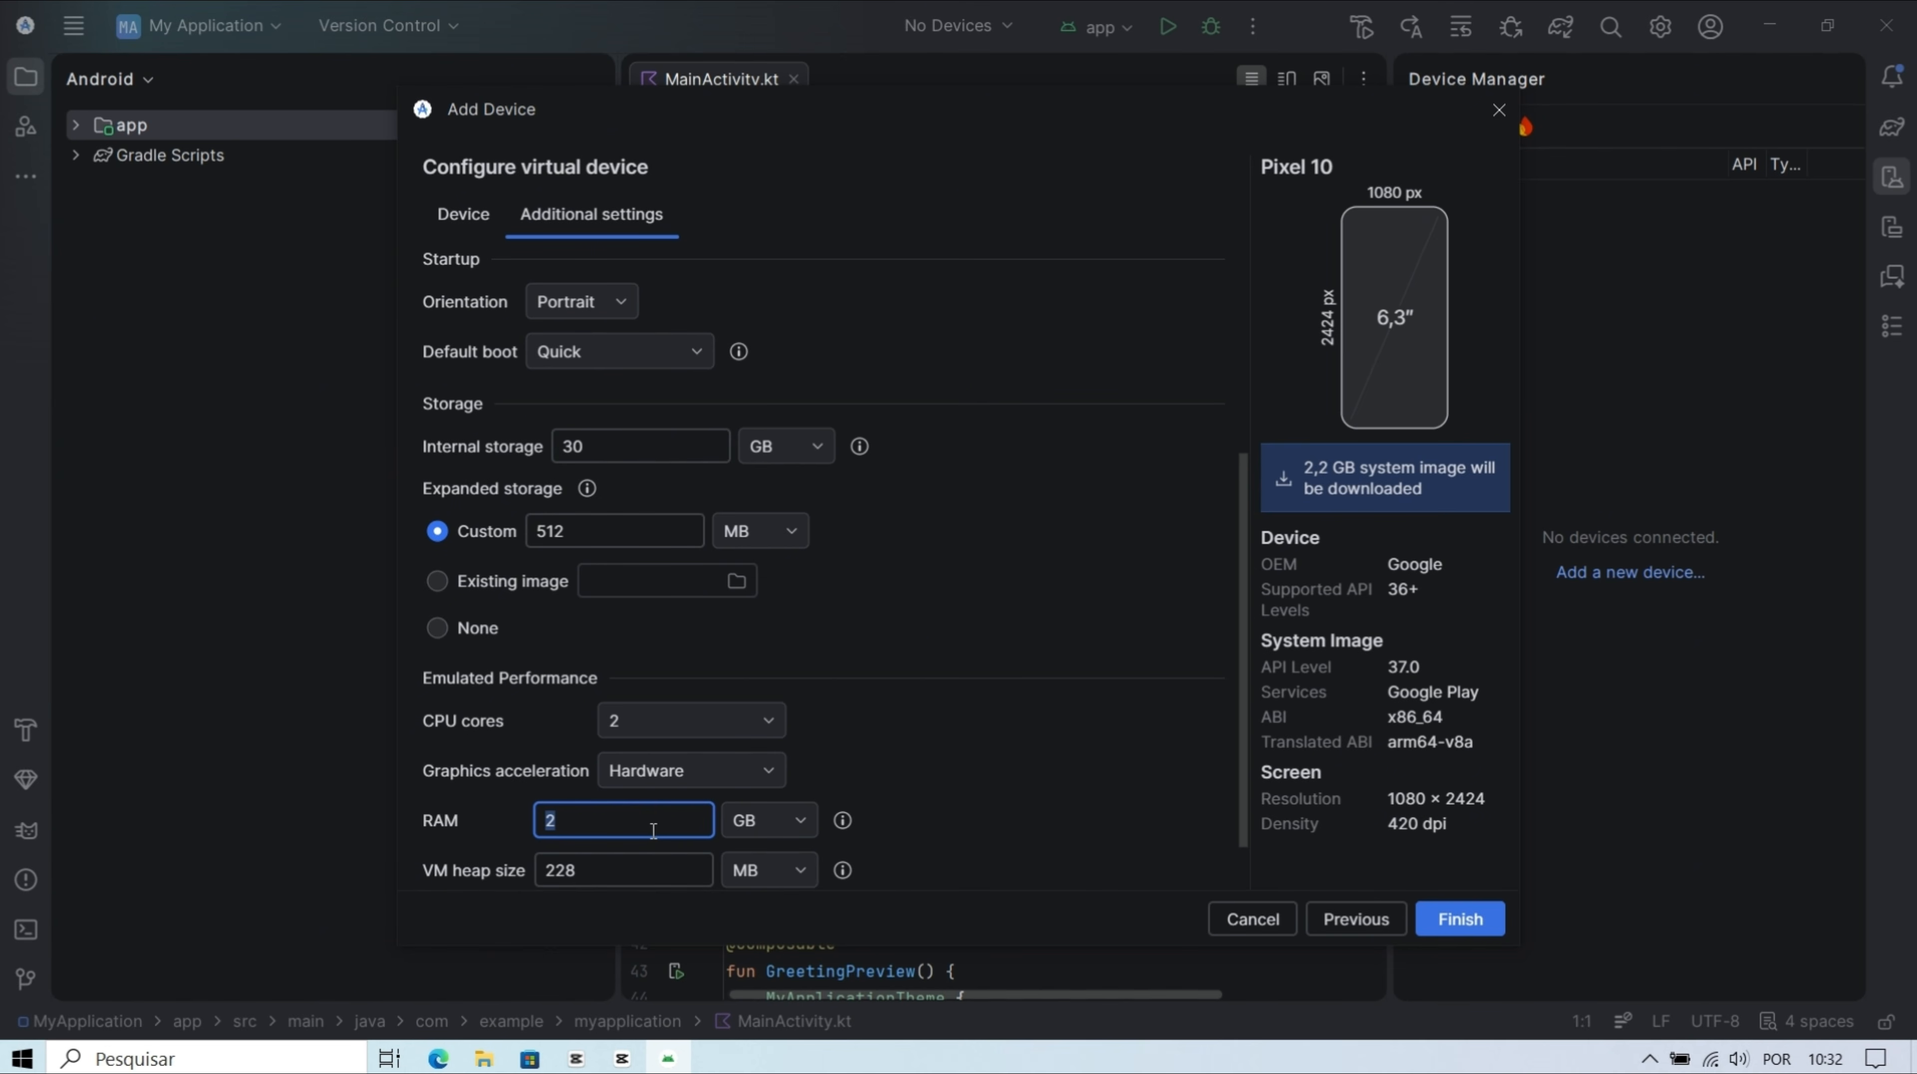
type("5")
scroll(1239, 560, "down", 2)
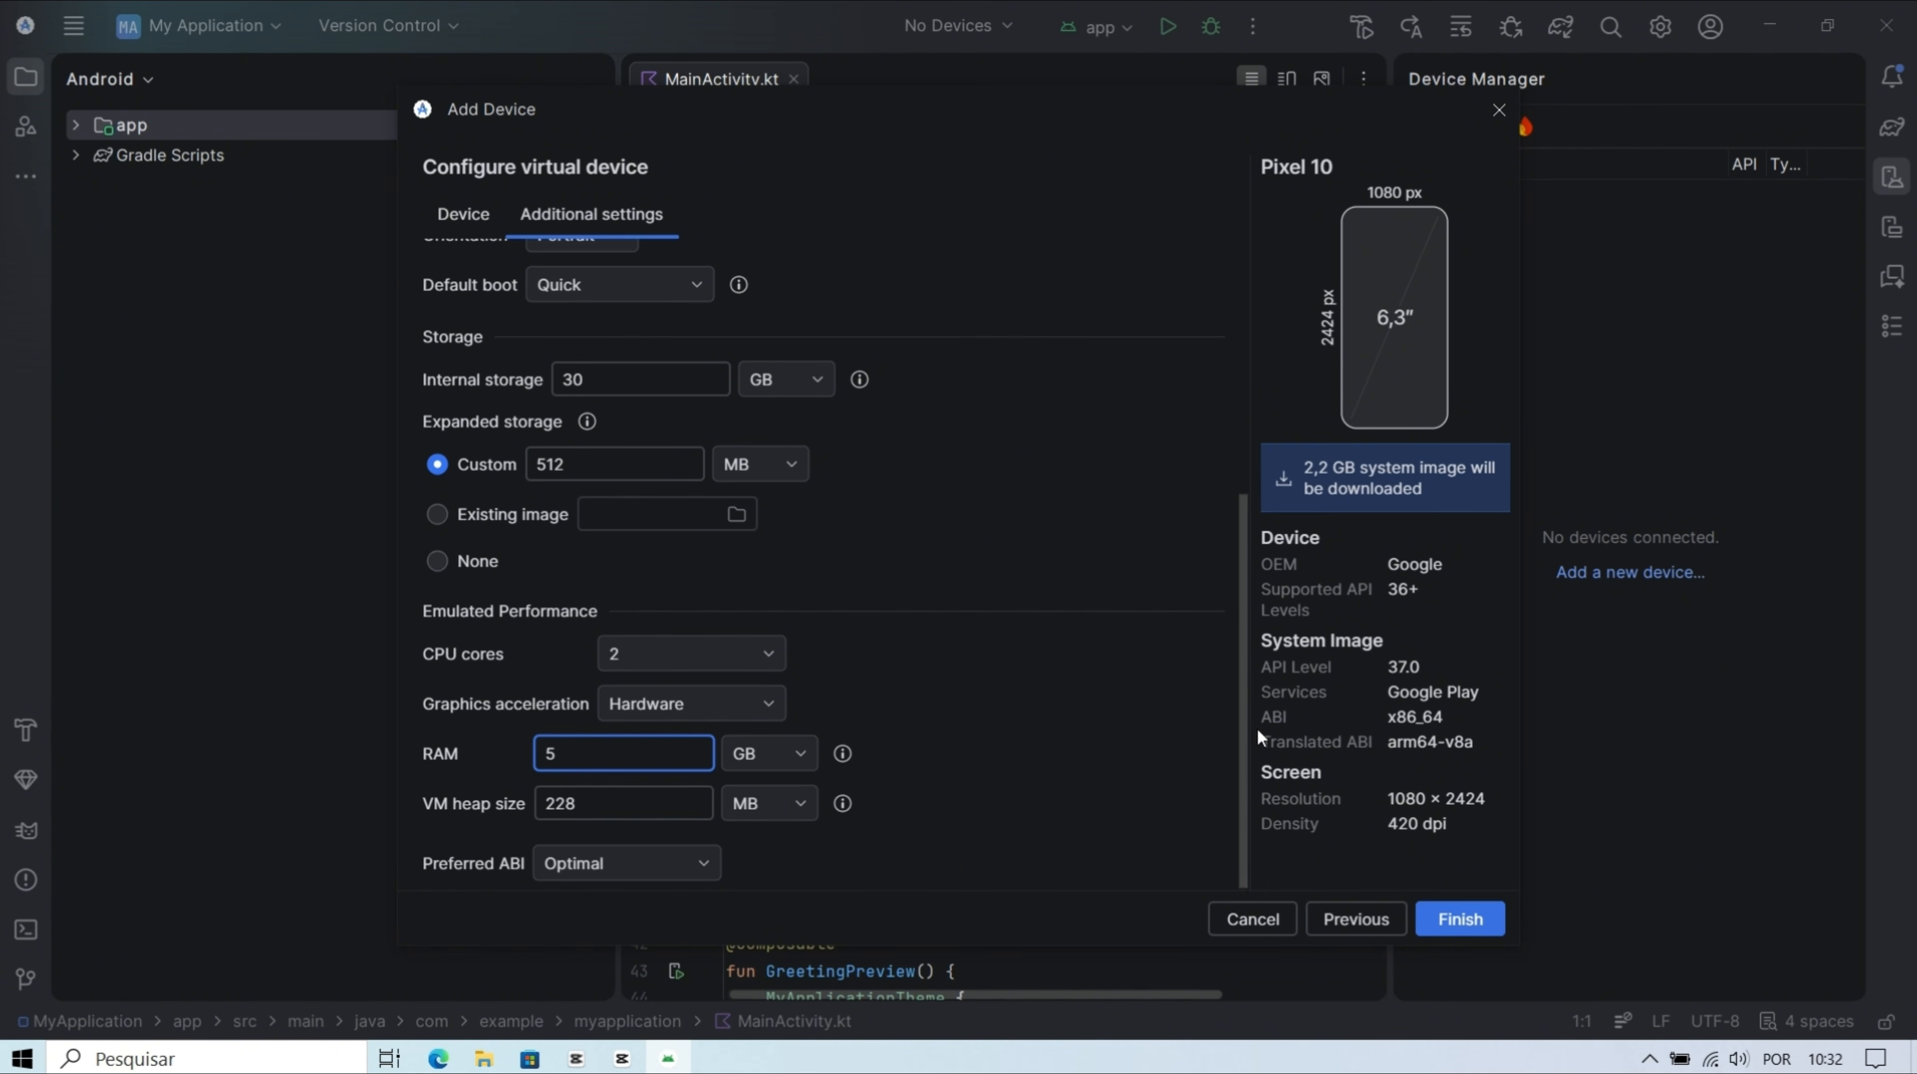
- Finish creating the virtual device with its system image download accepted, and launch the Pixel 10 emulator
left_click(1471, 926)
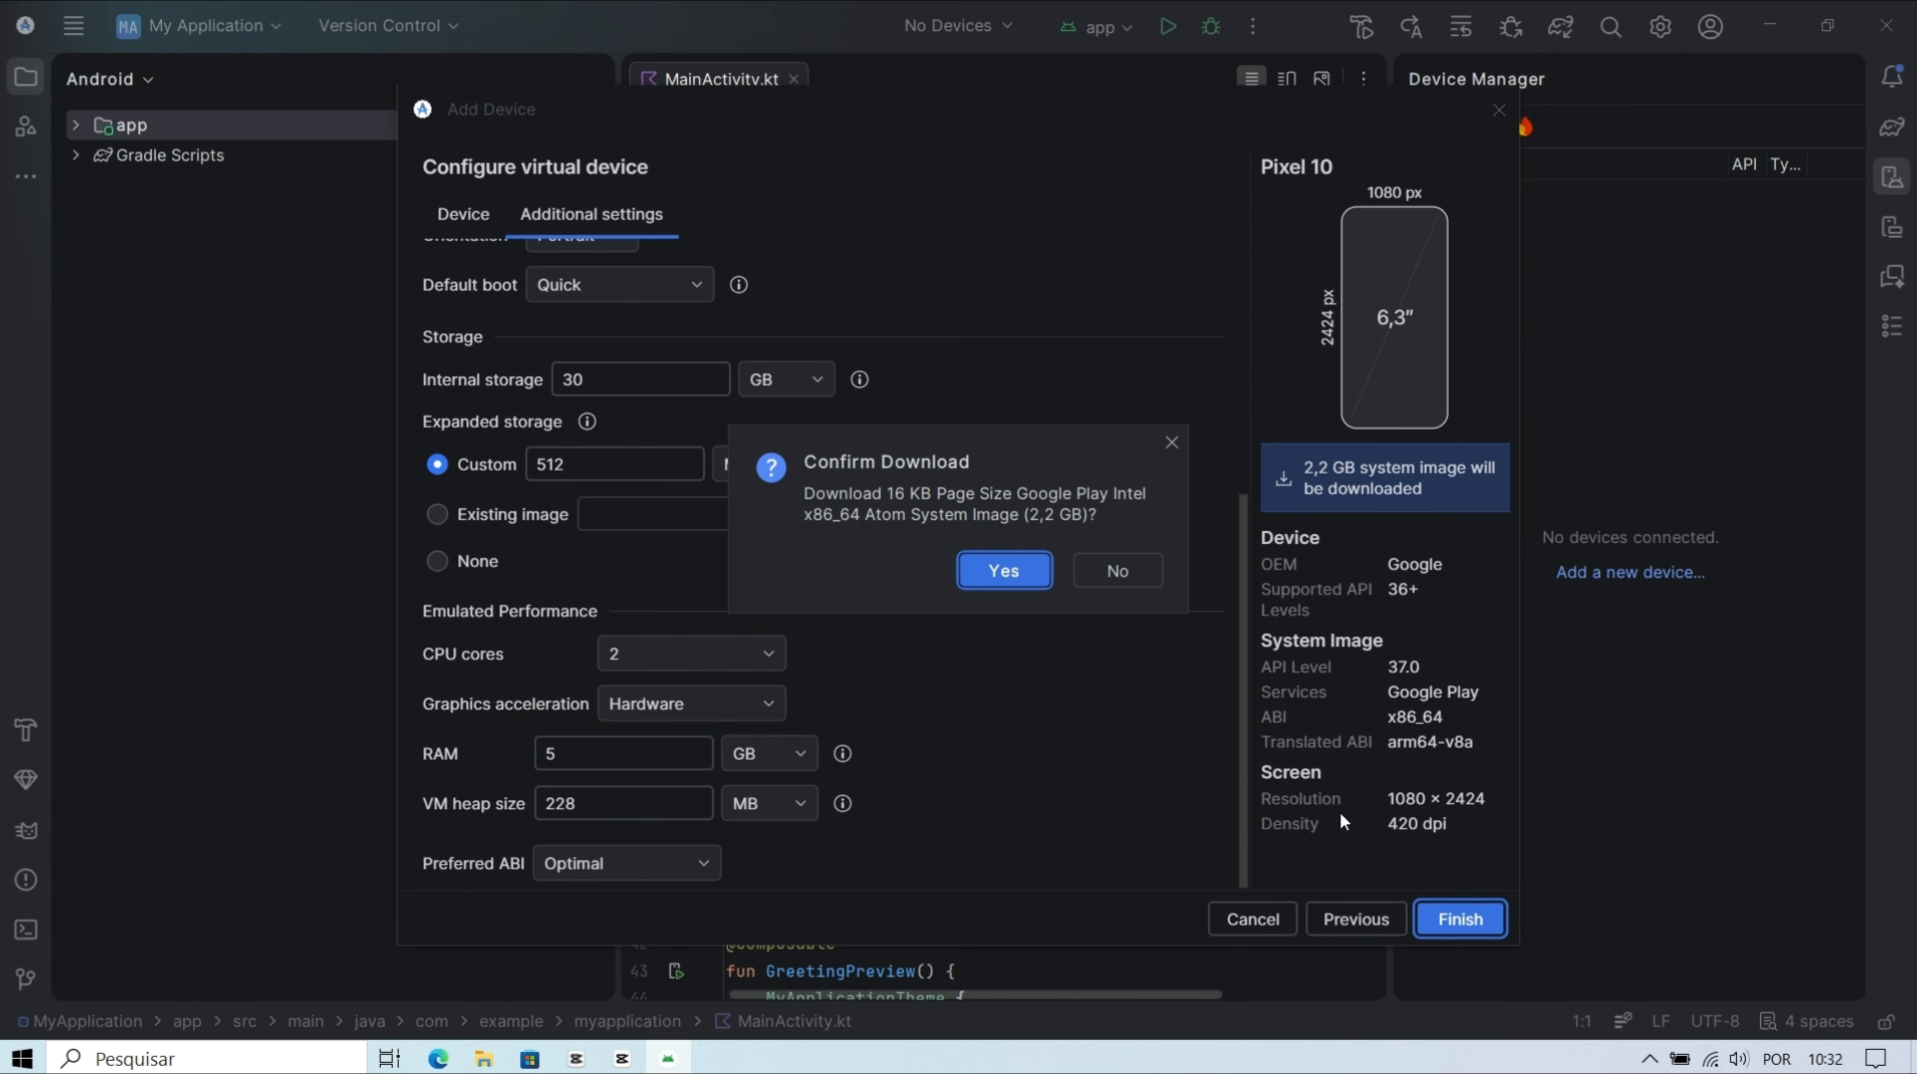
left_click(1014, 573)
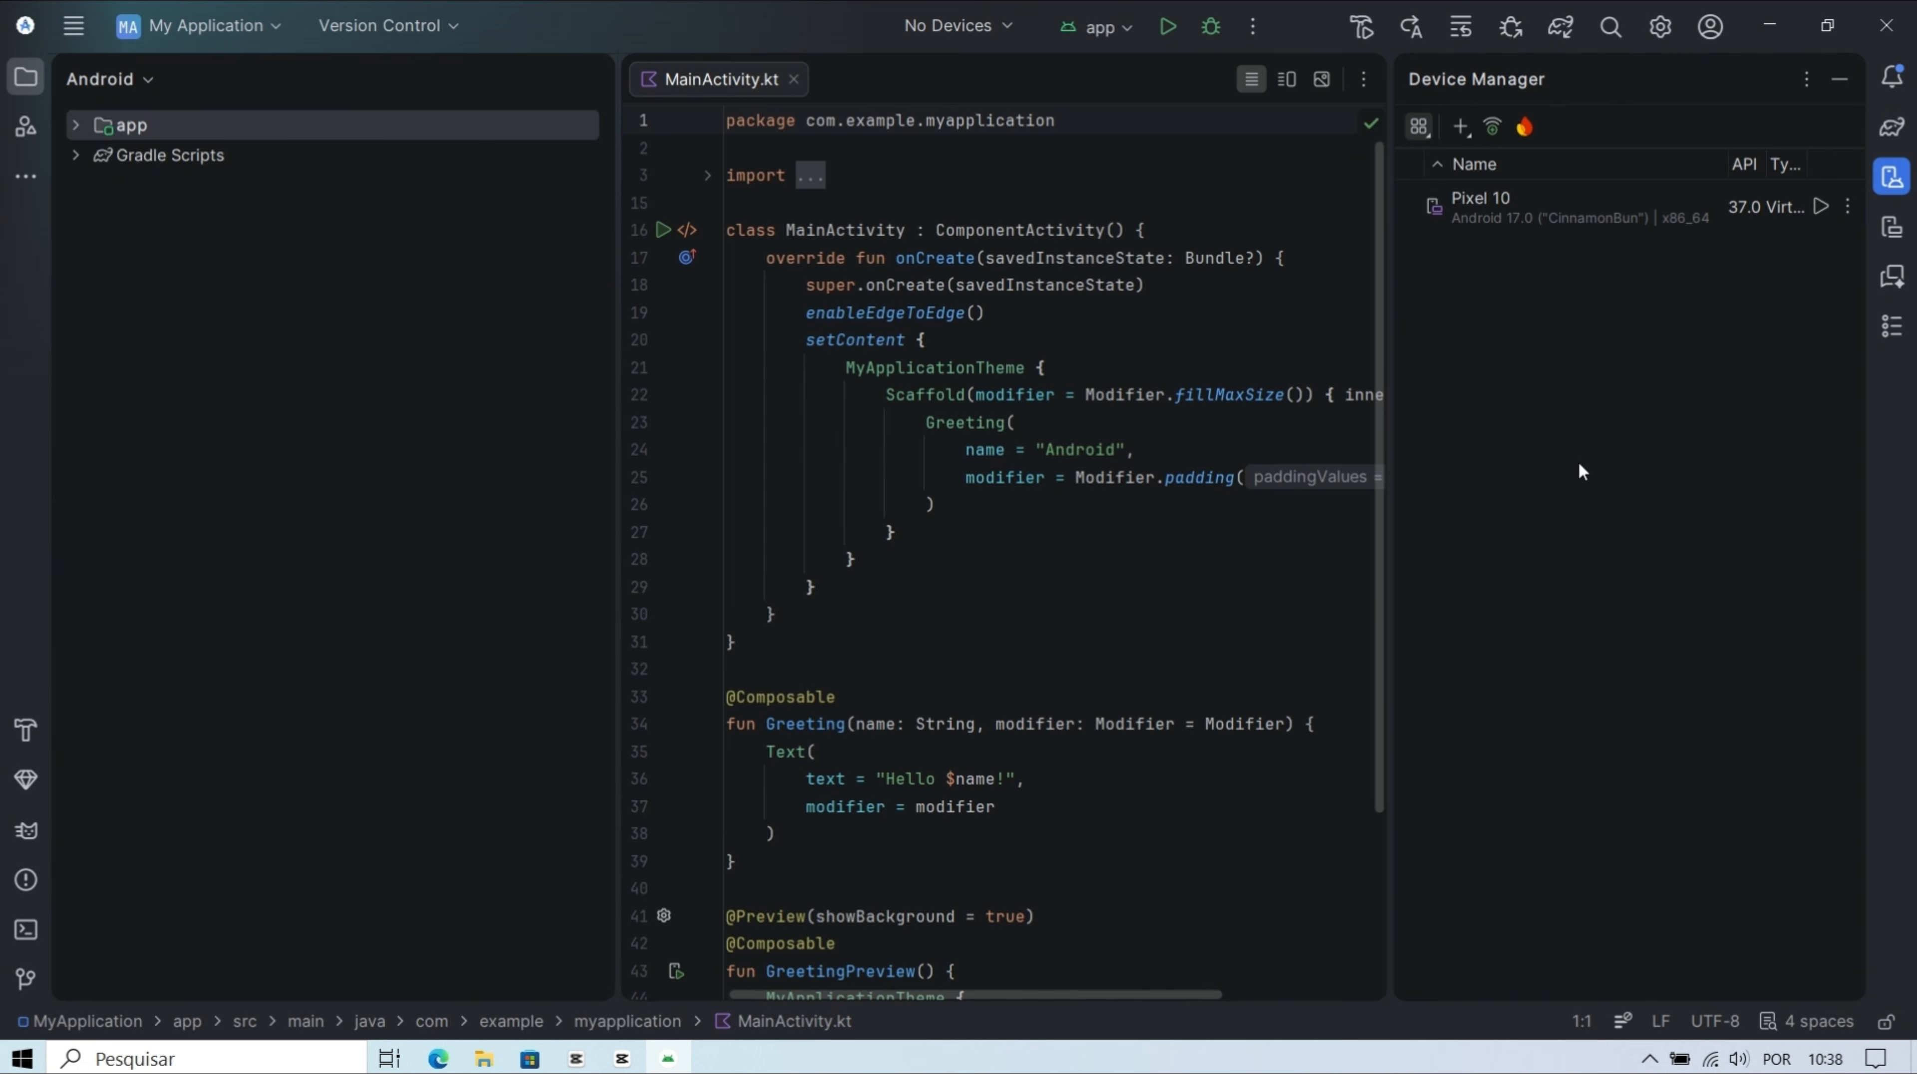
left_click(1820, 205)
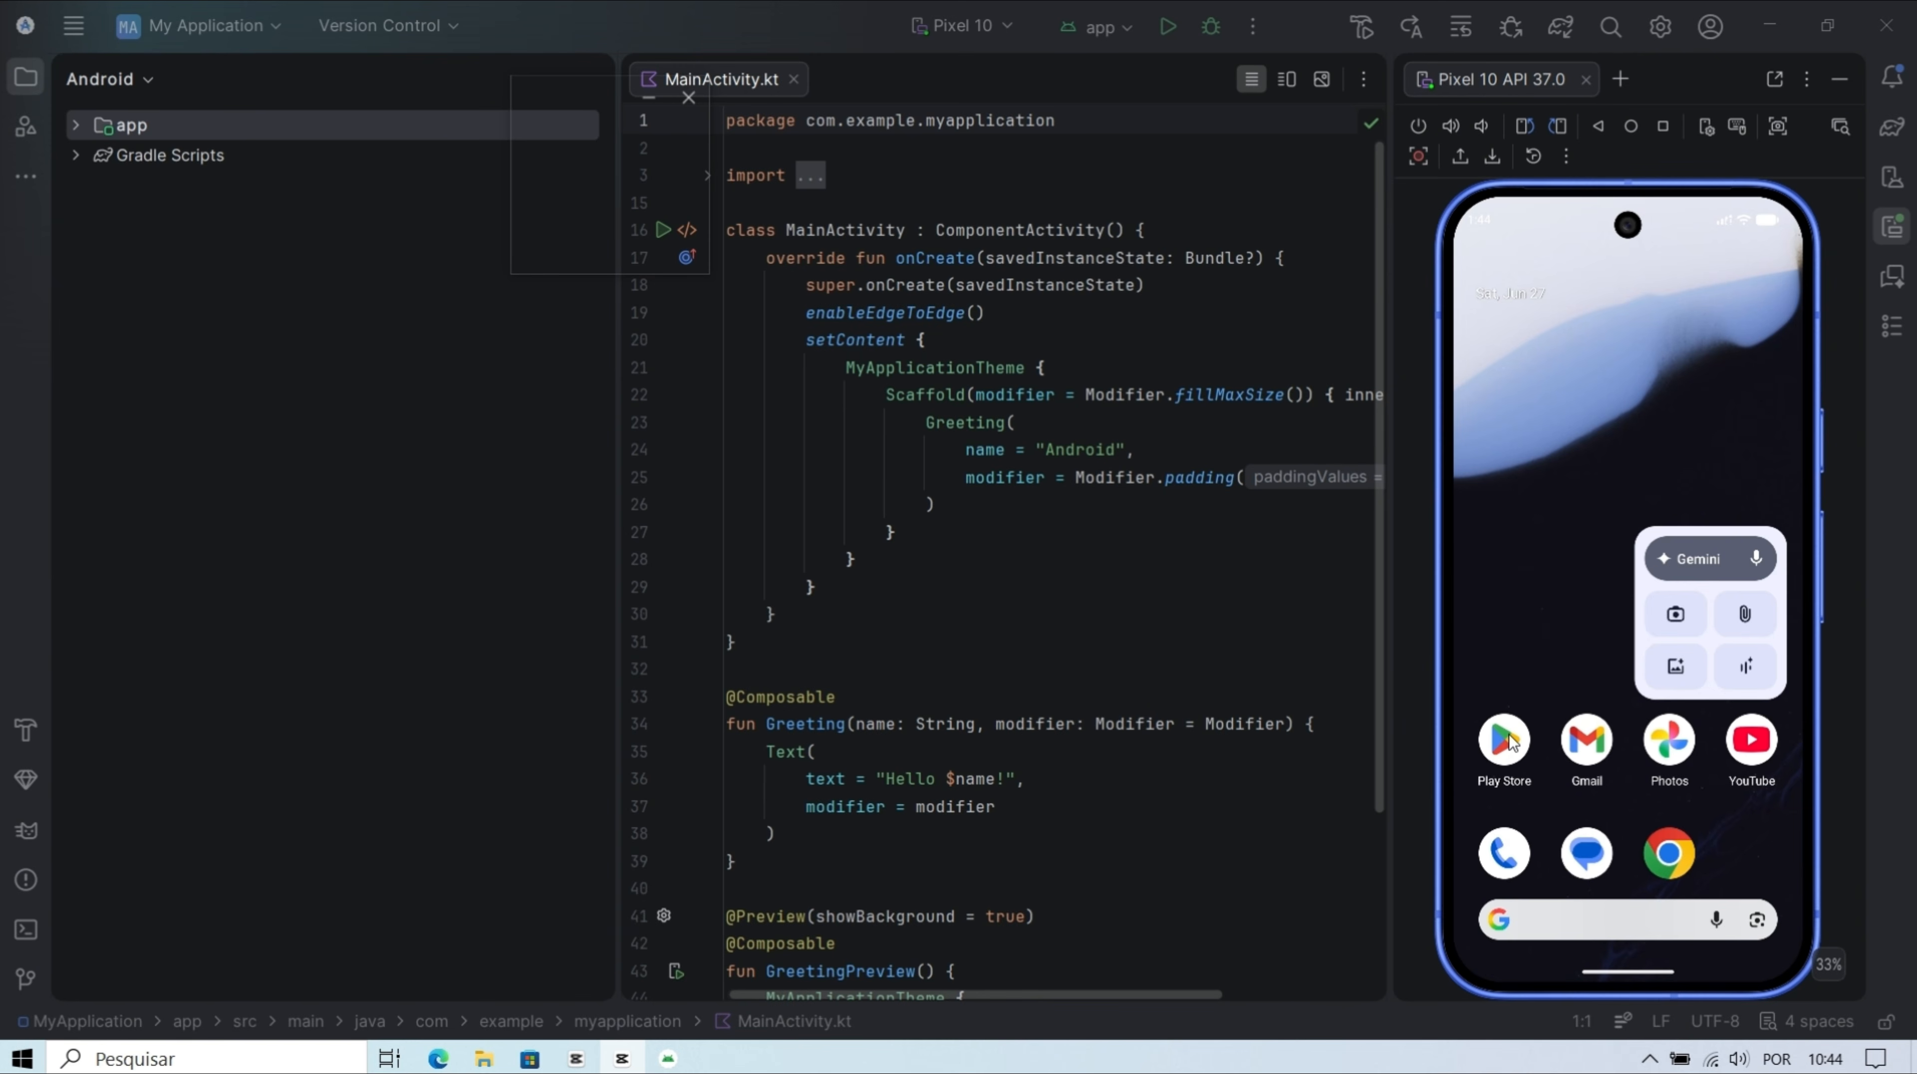
- Open the Play Store on the emulated phone and begin the Google sign-in at the email or phone field
left_click(1510, 736)
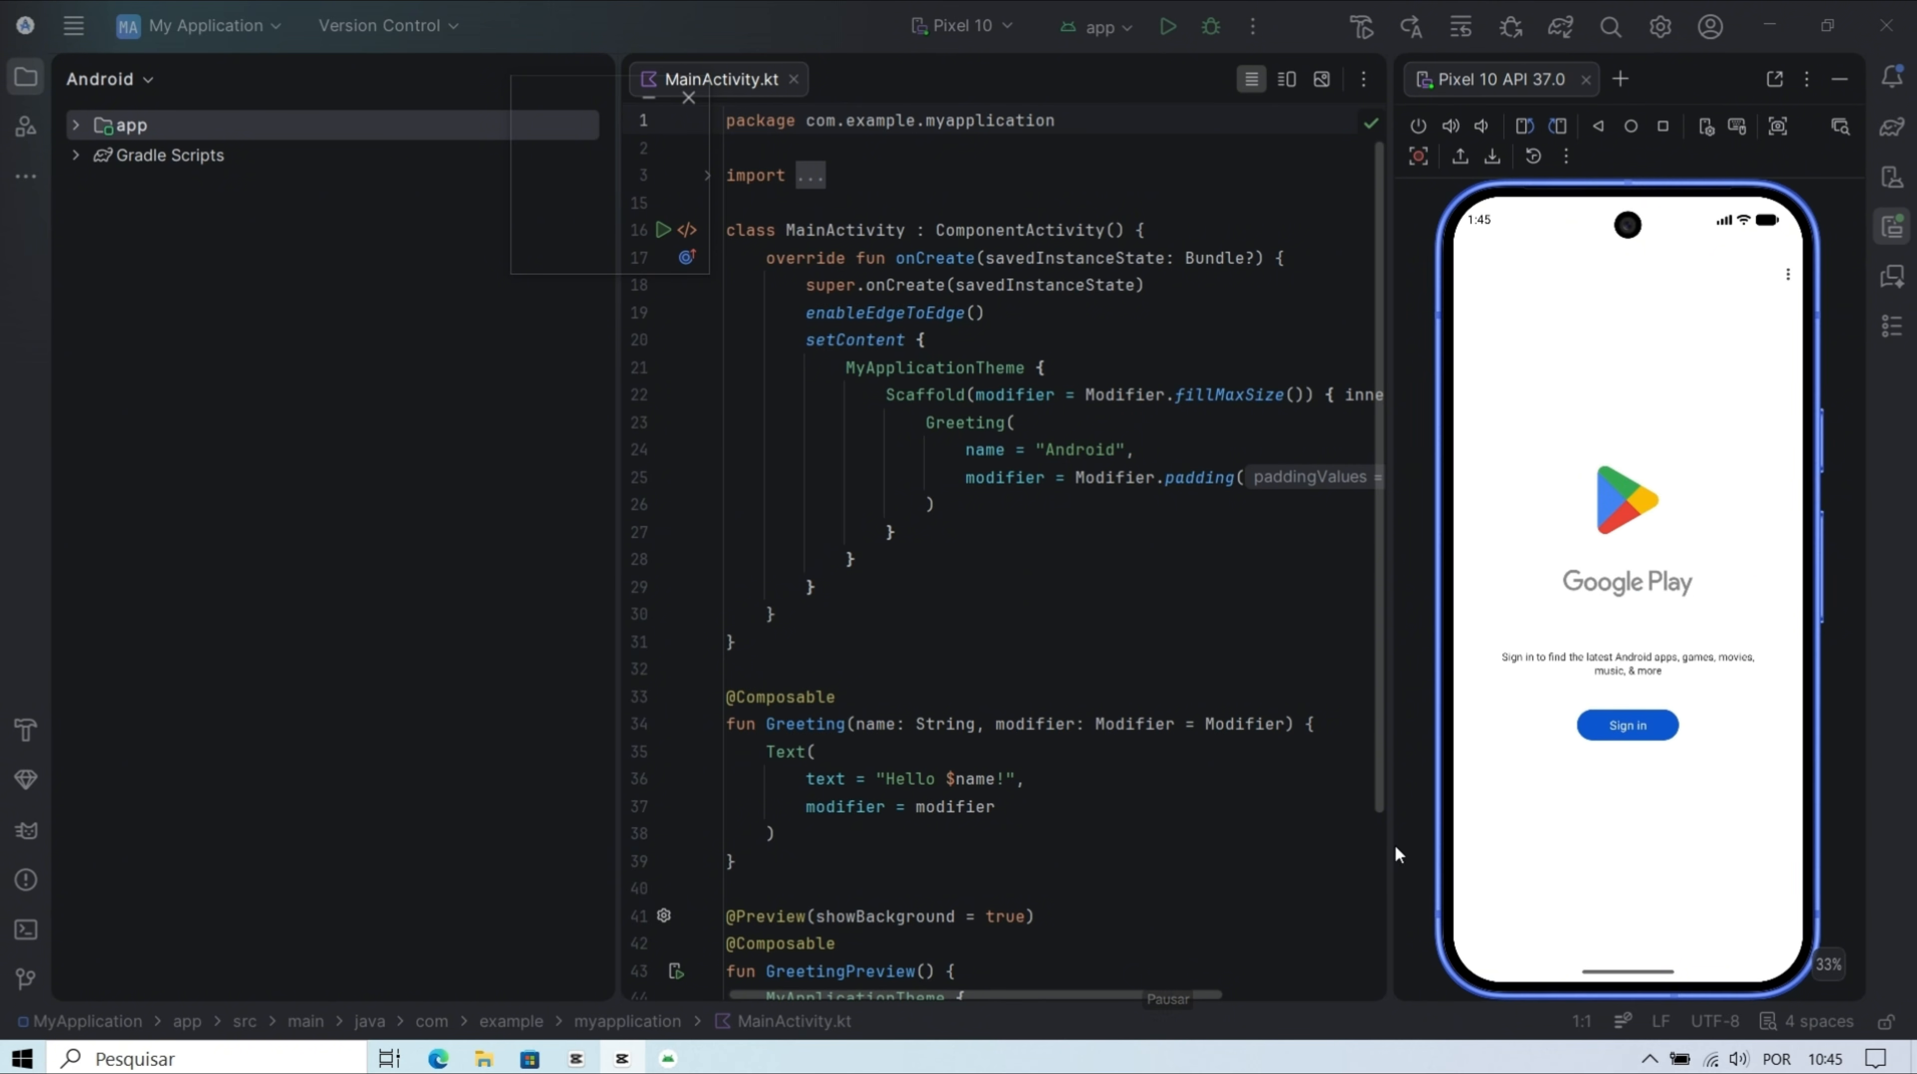
left_click(1625, 730)
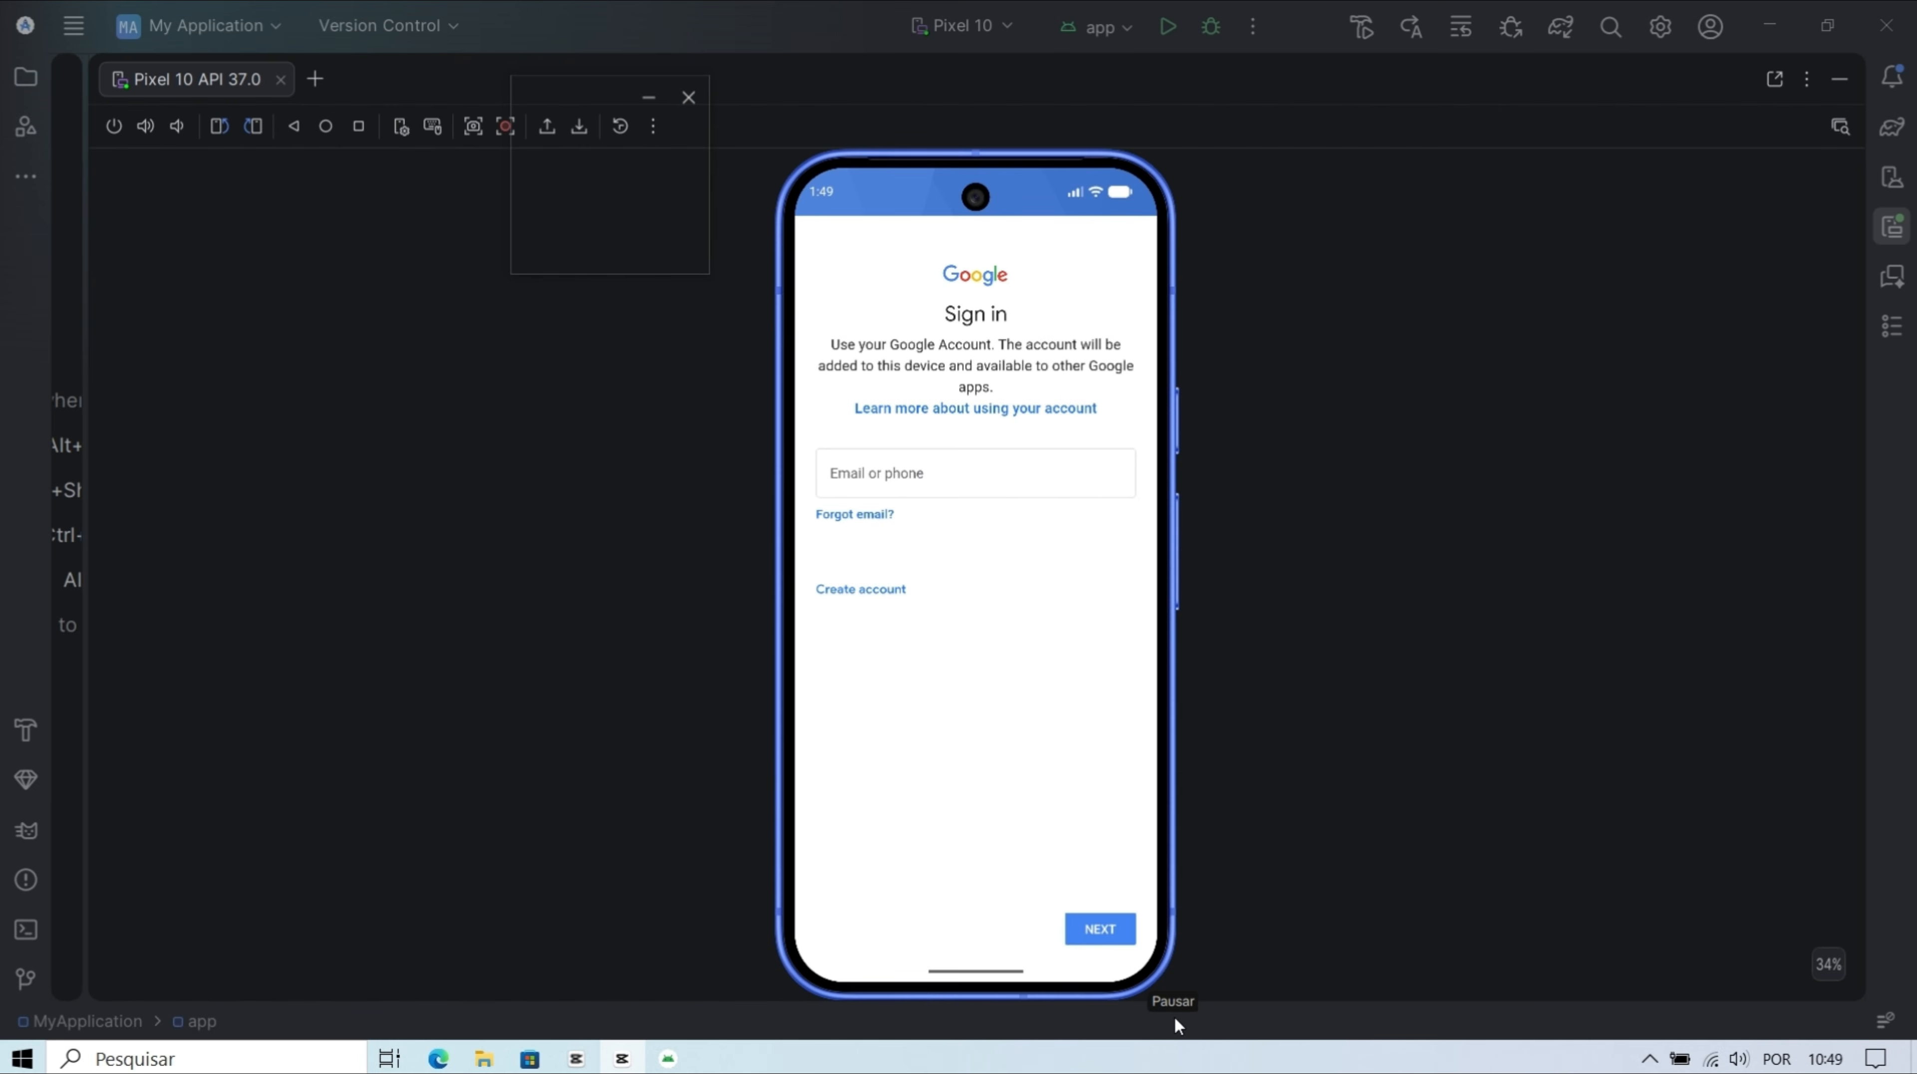
left_click(889, 472)
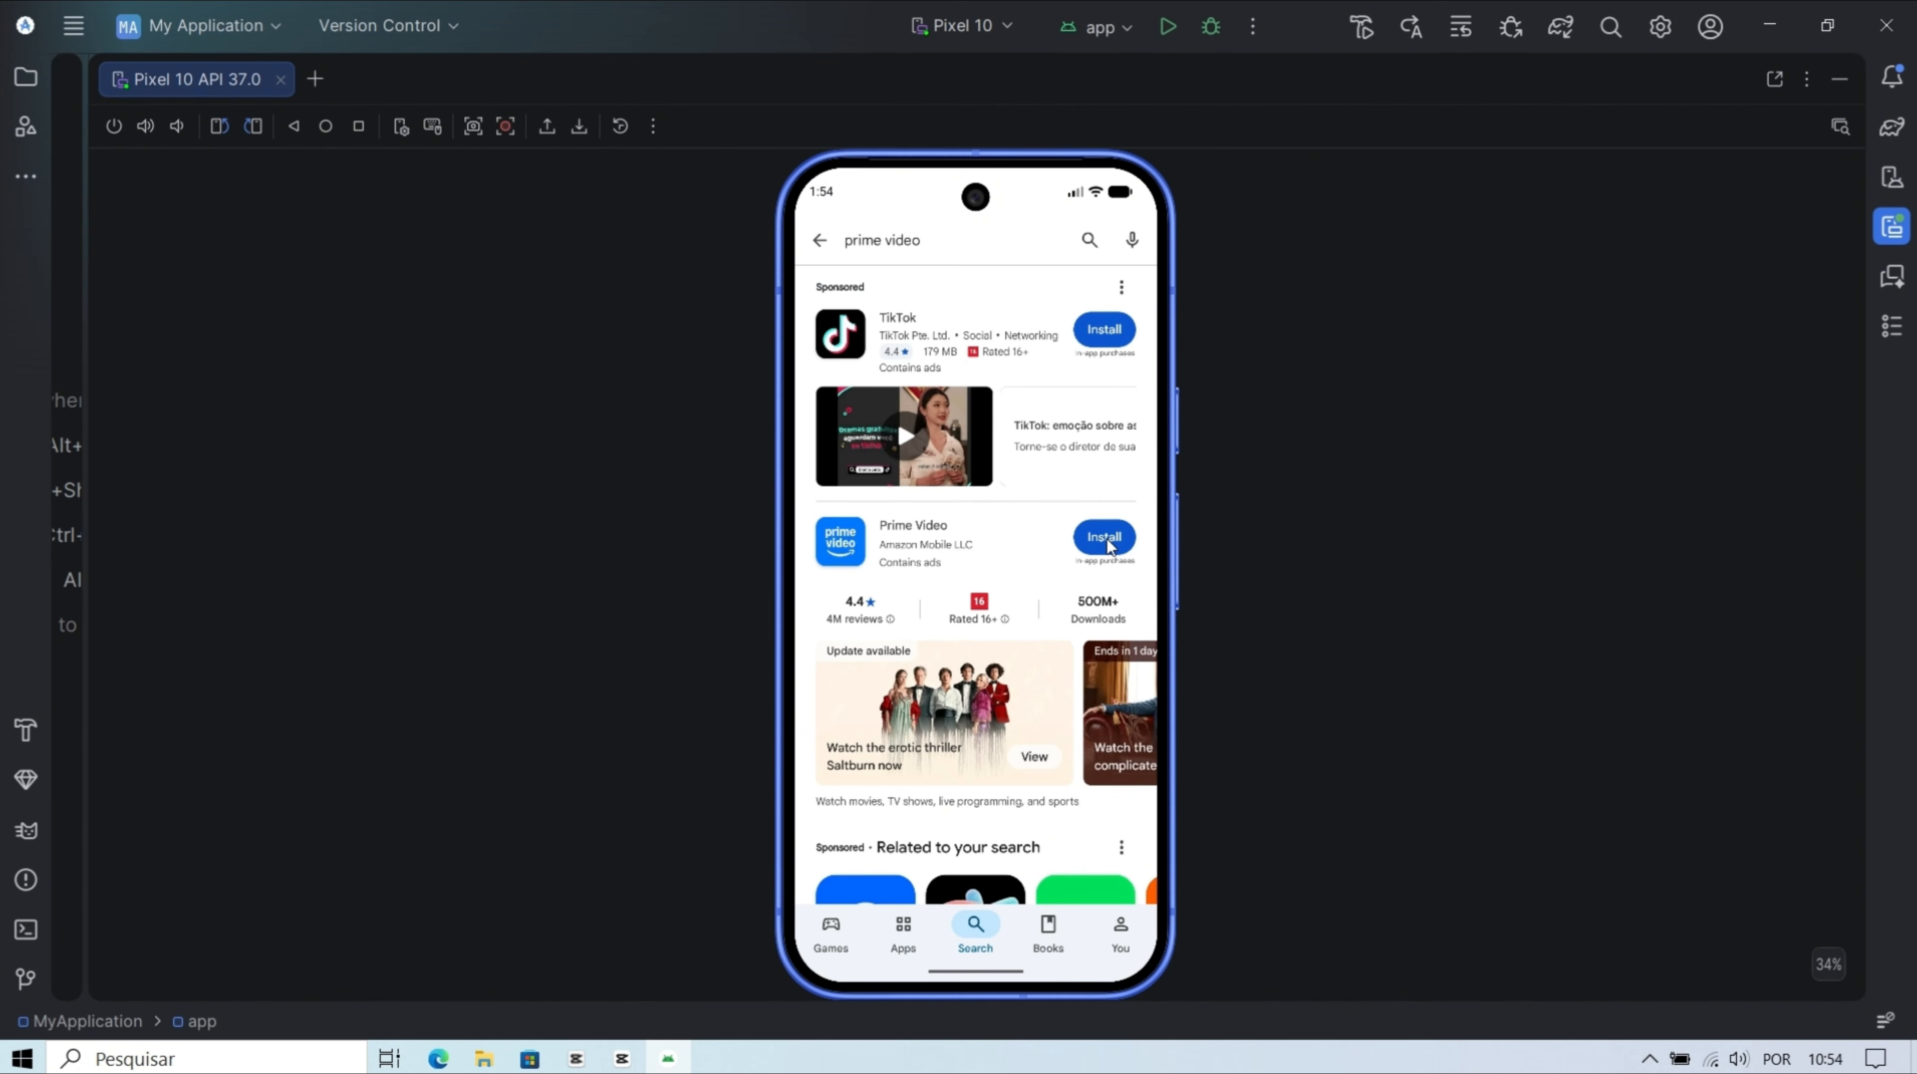
- Install Prime Video from the Play Store results and open the Mayfair Witches page from its Drama TV row
left_click(1105, 538)
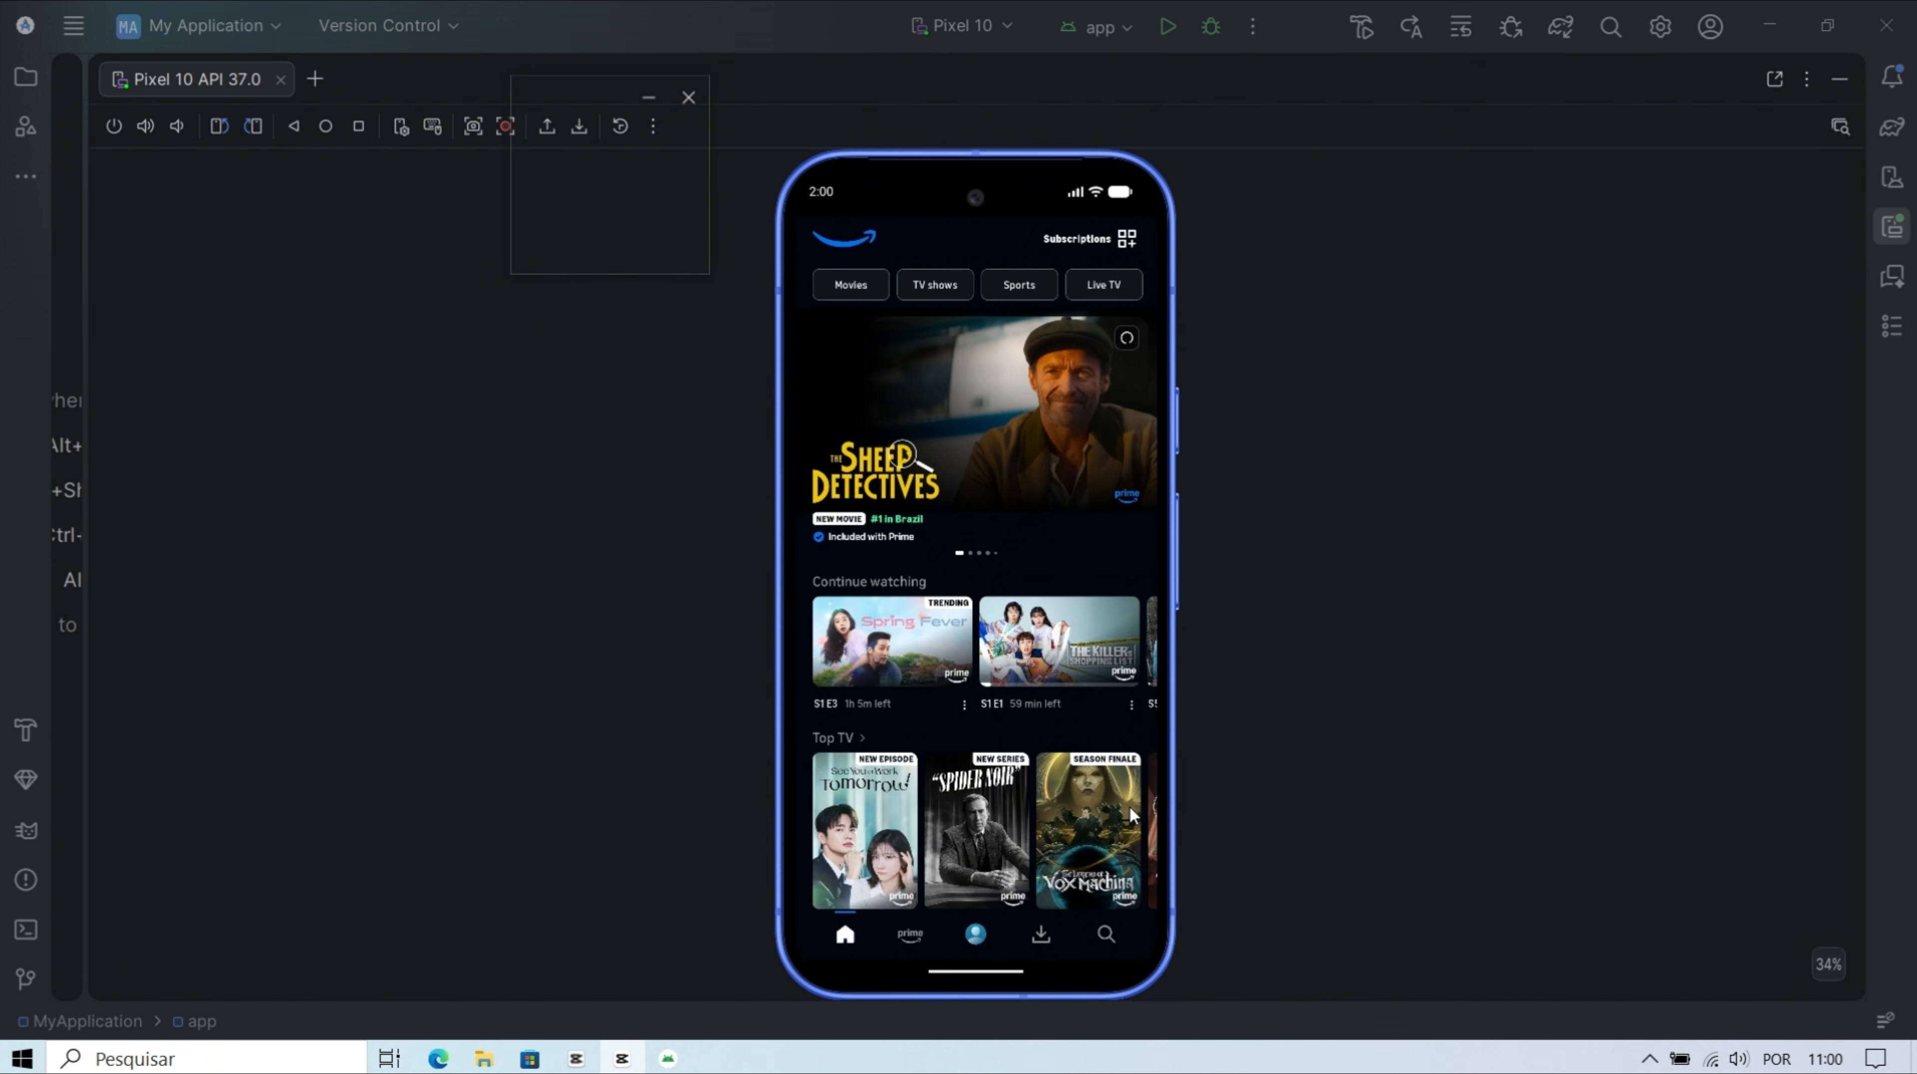
left_click(1161, 748)
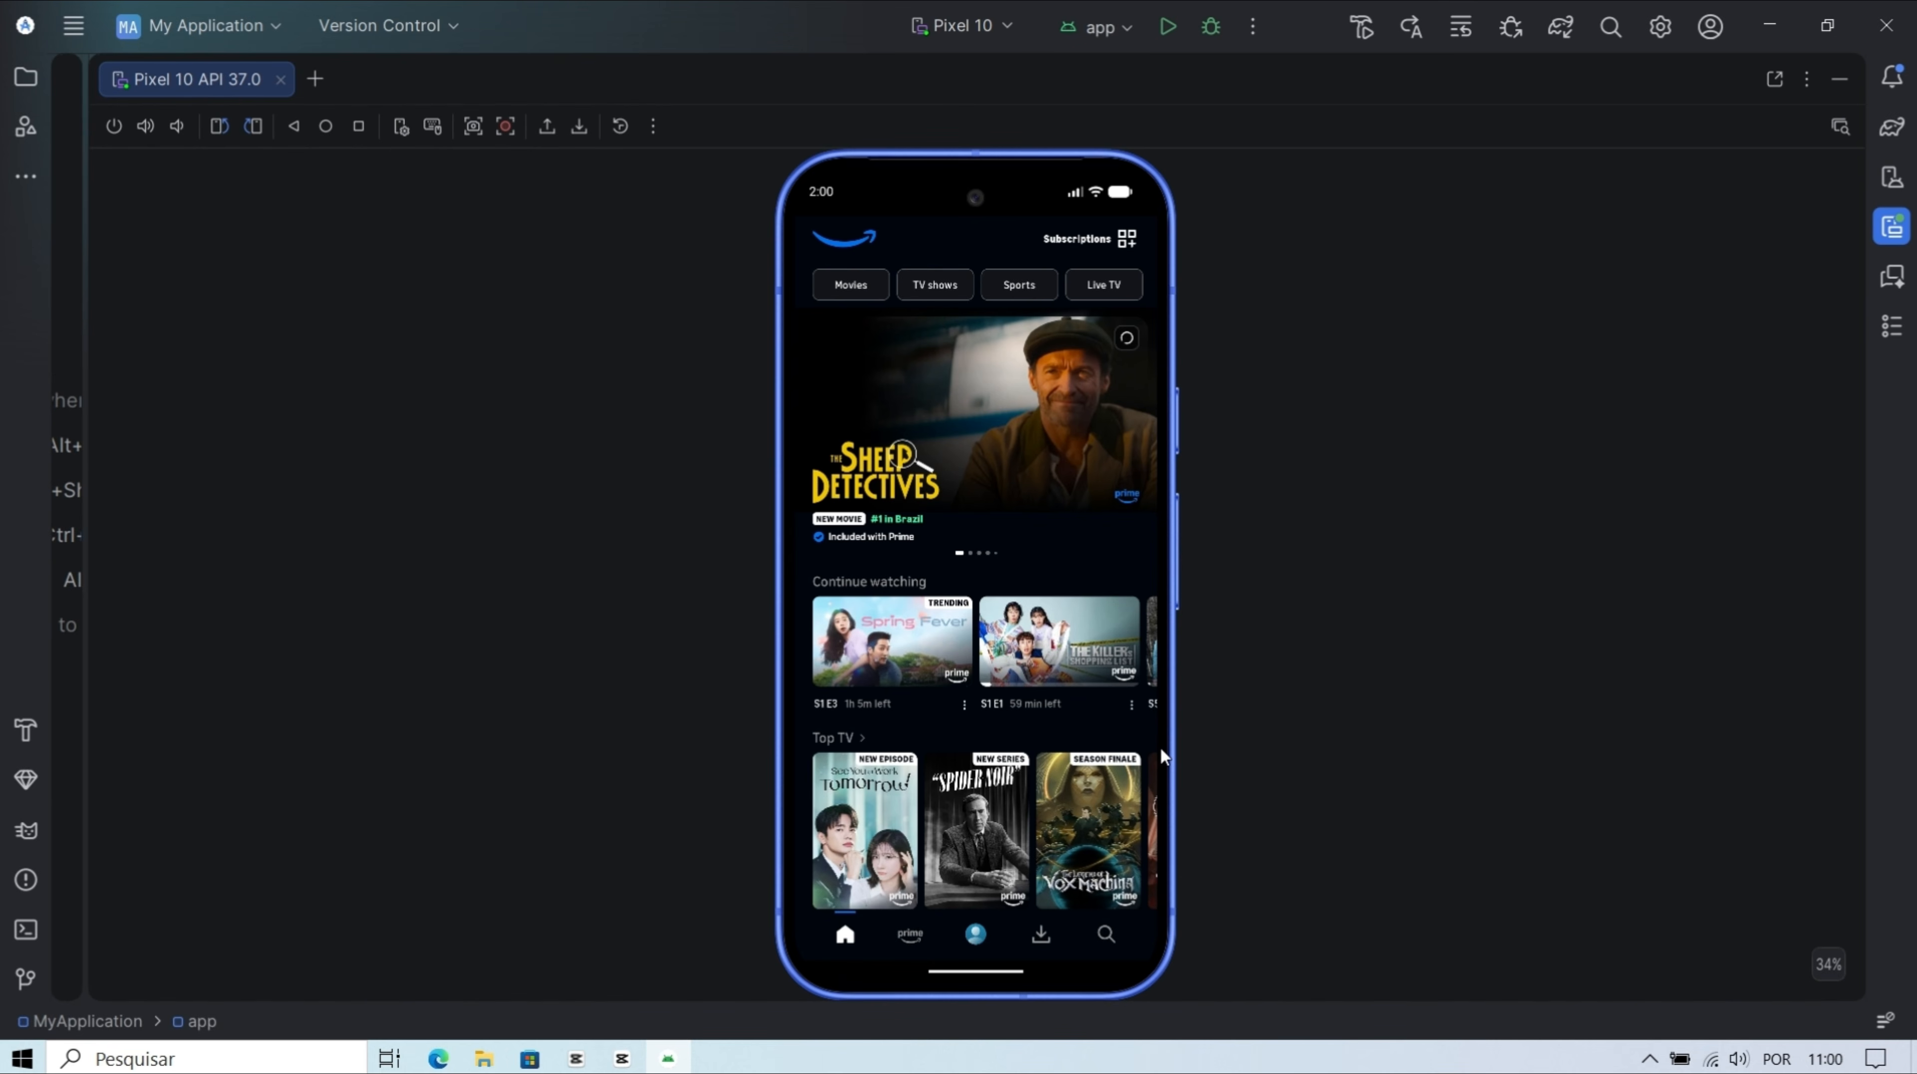
scroll(1161, 749, "down", 1)
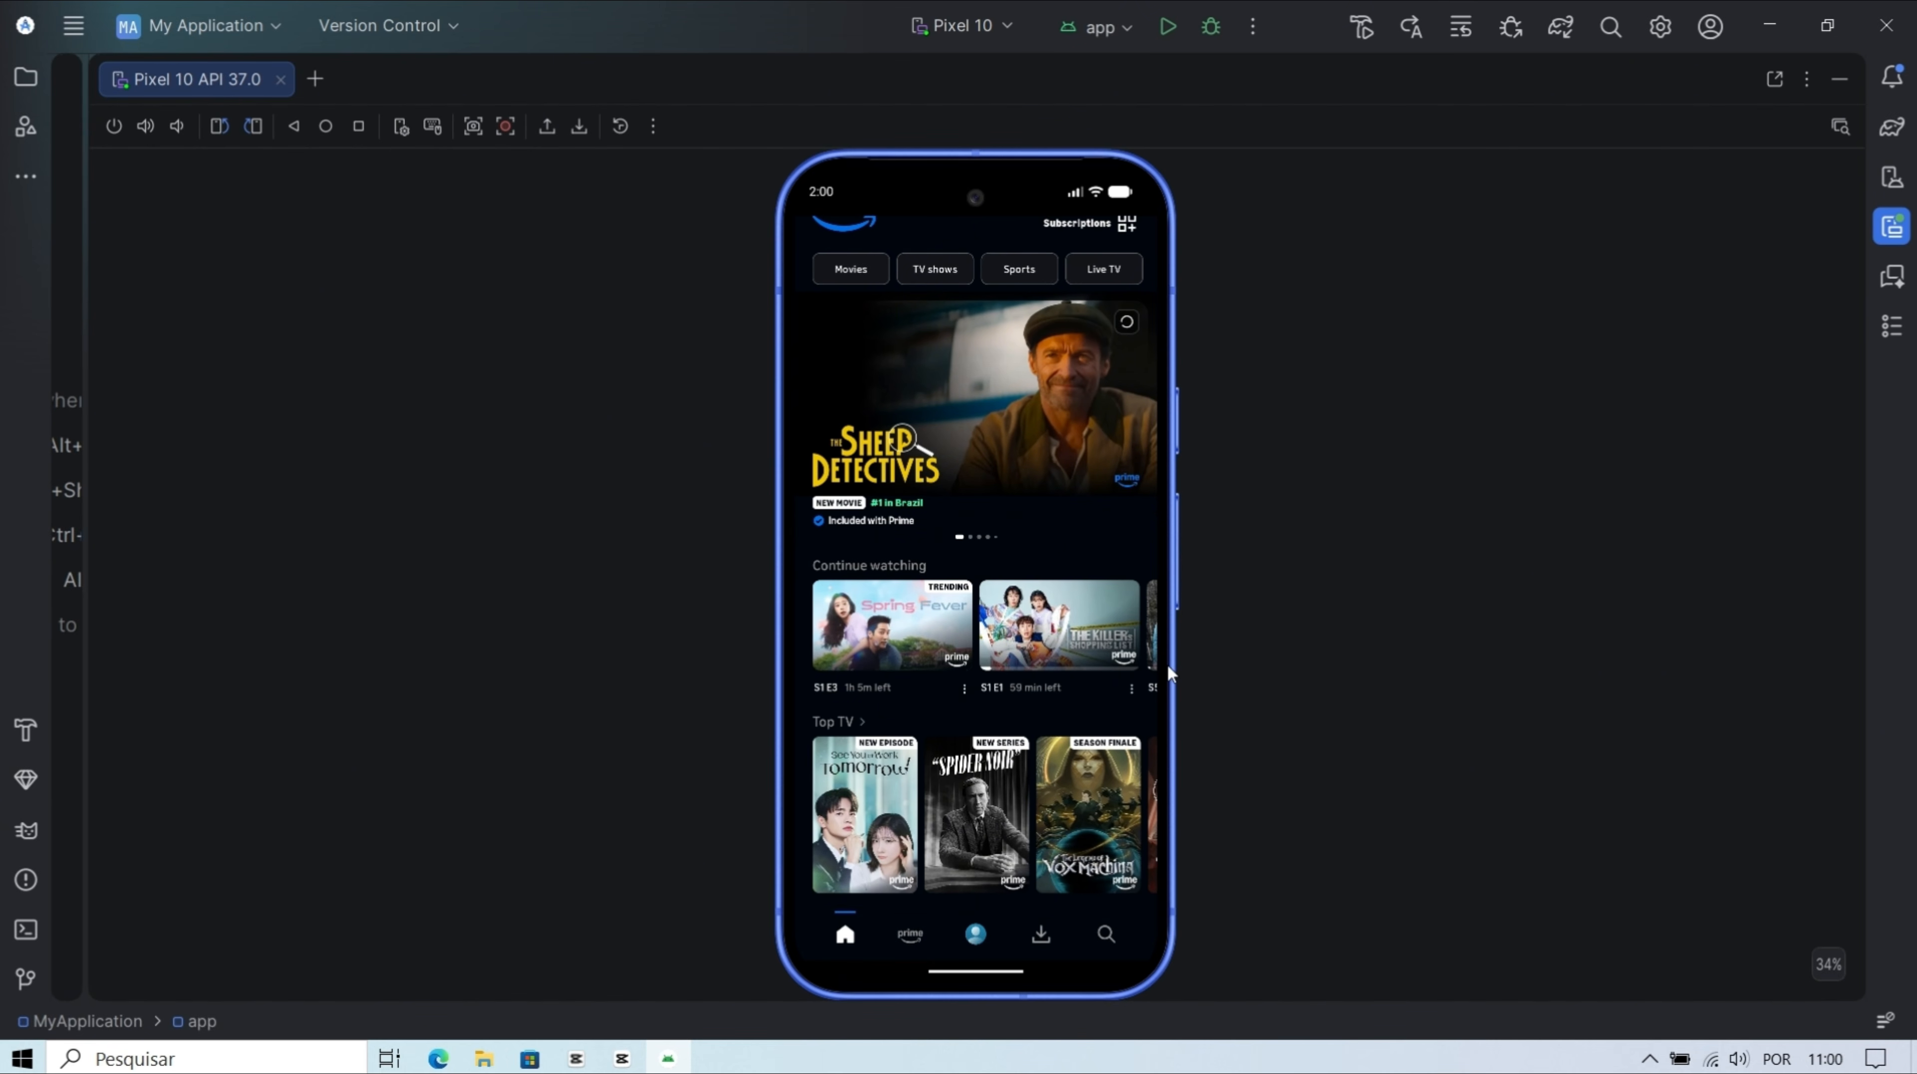
scroll(1098, 720, "down", 5)
scroll(1085, 531, "down", 3)
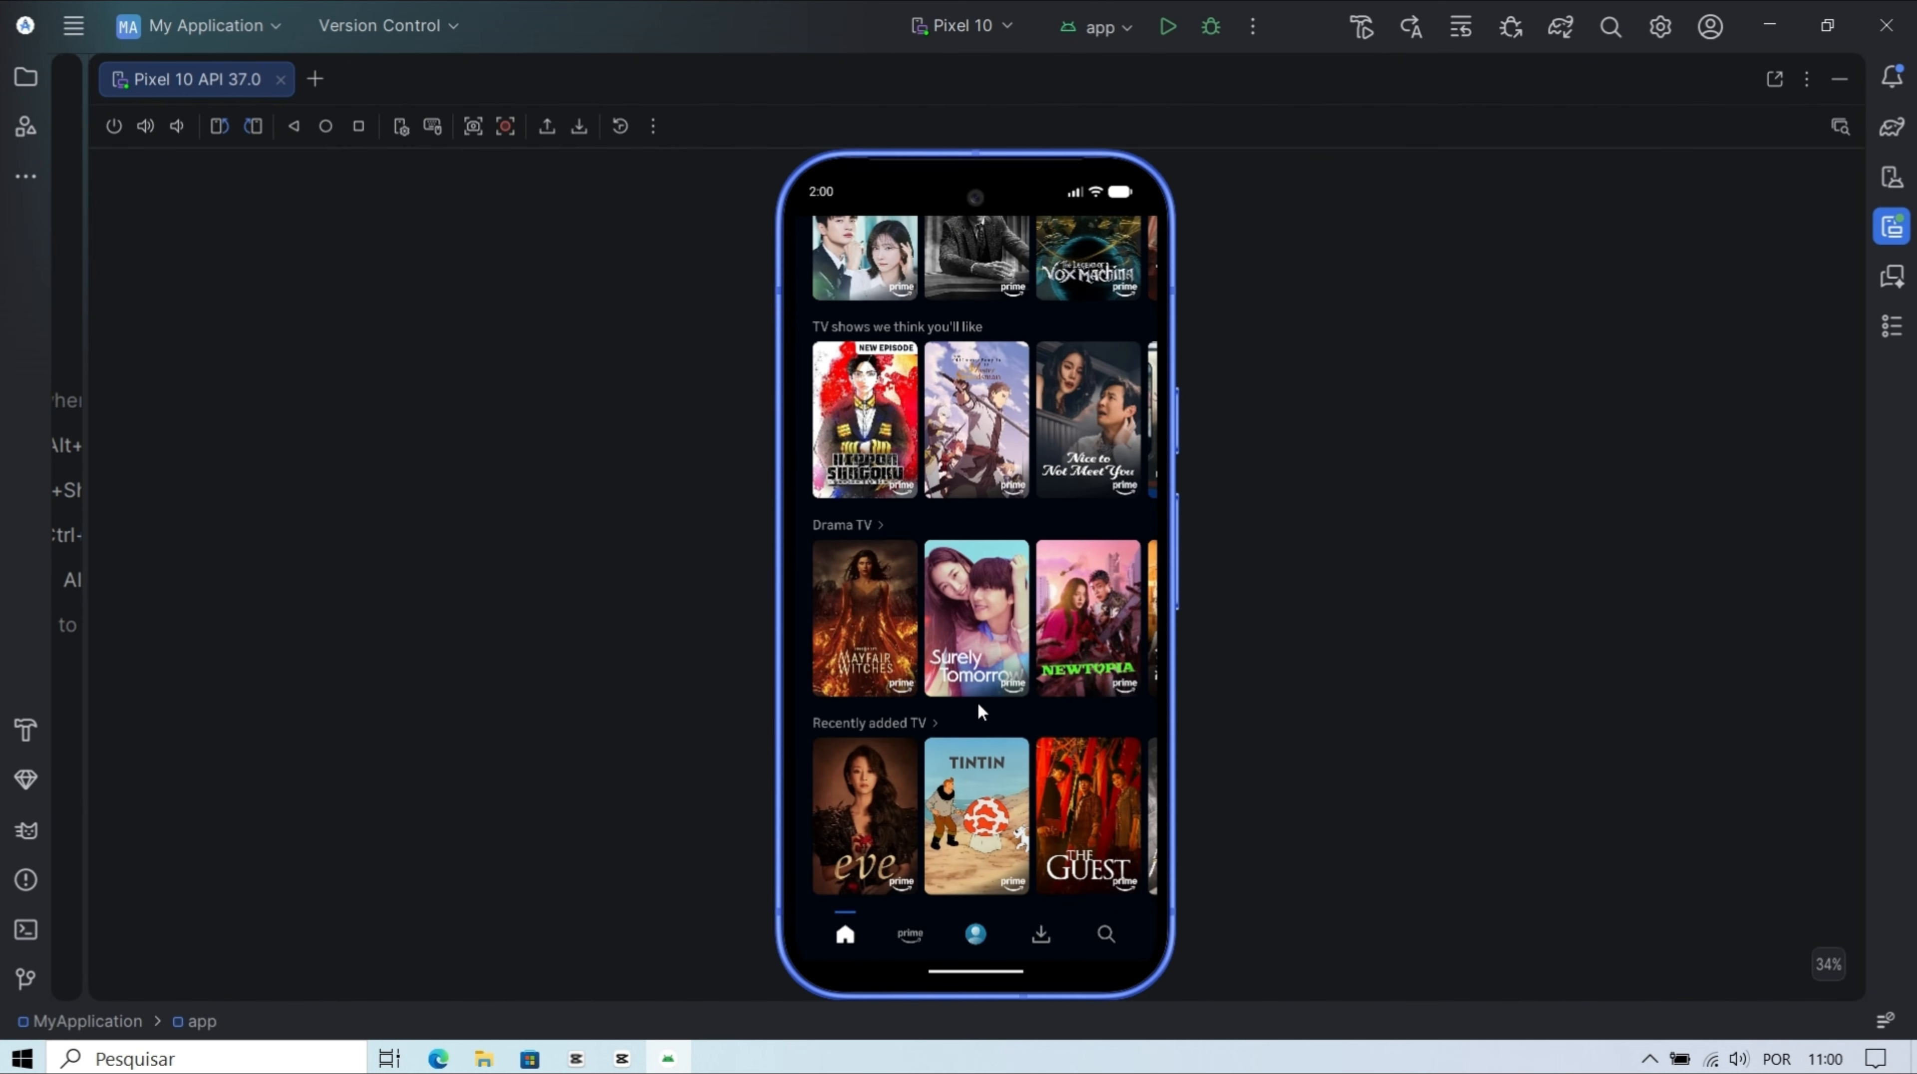
scroll(989, 695, "down", 4)
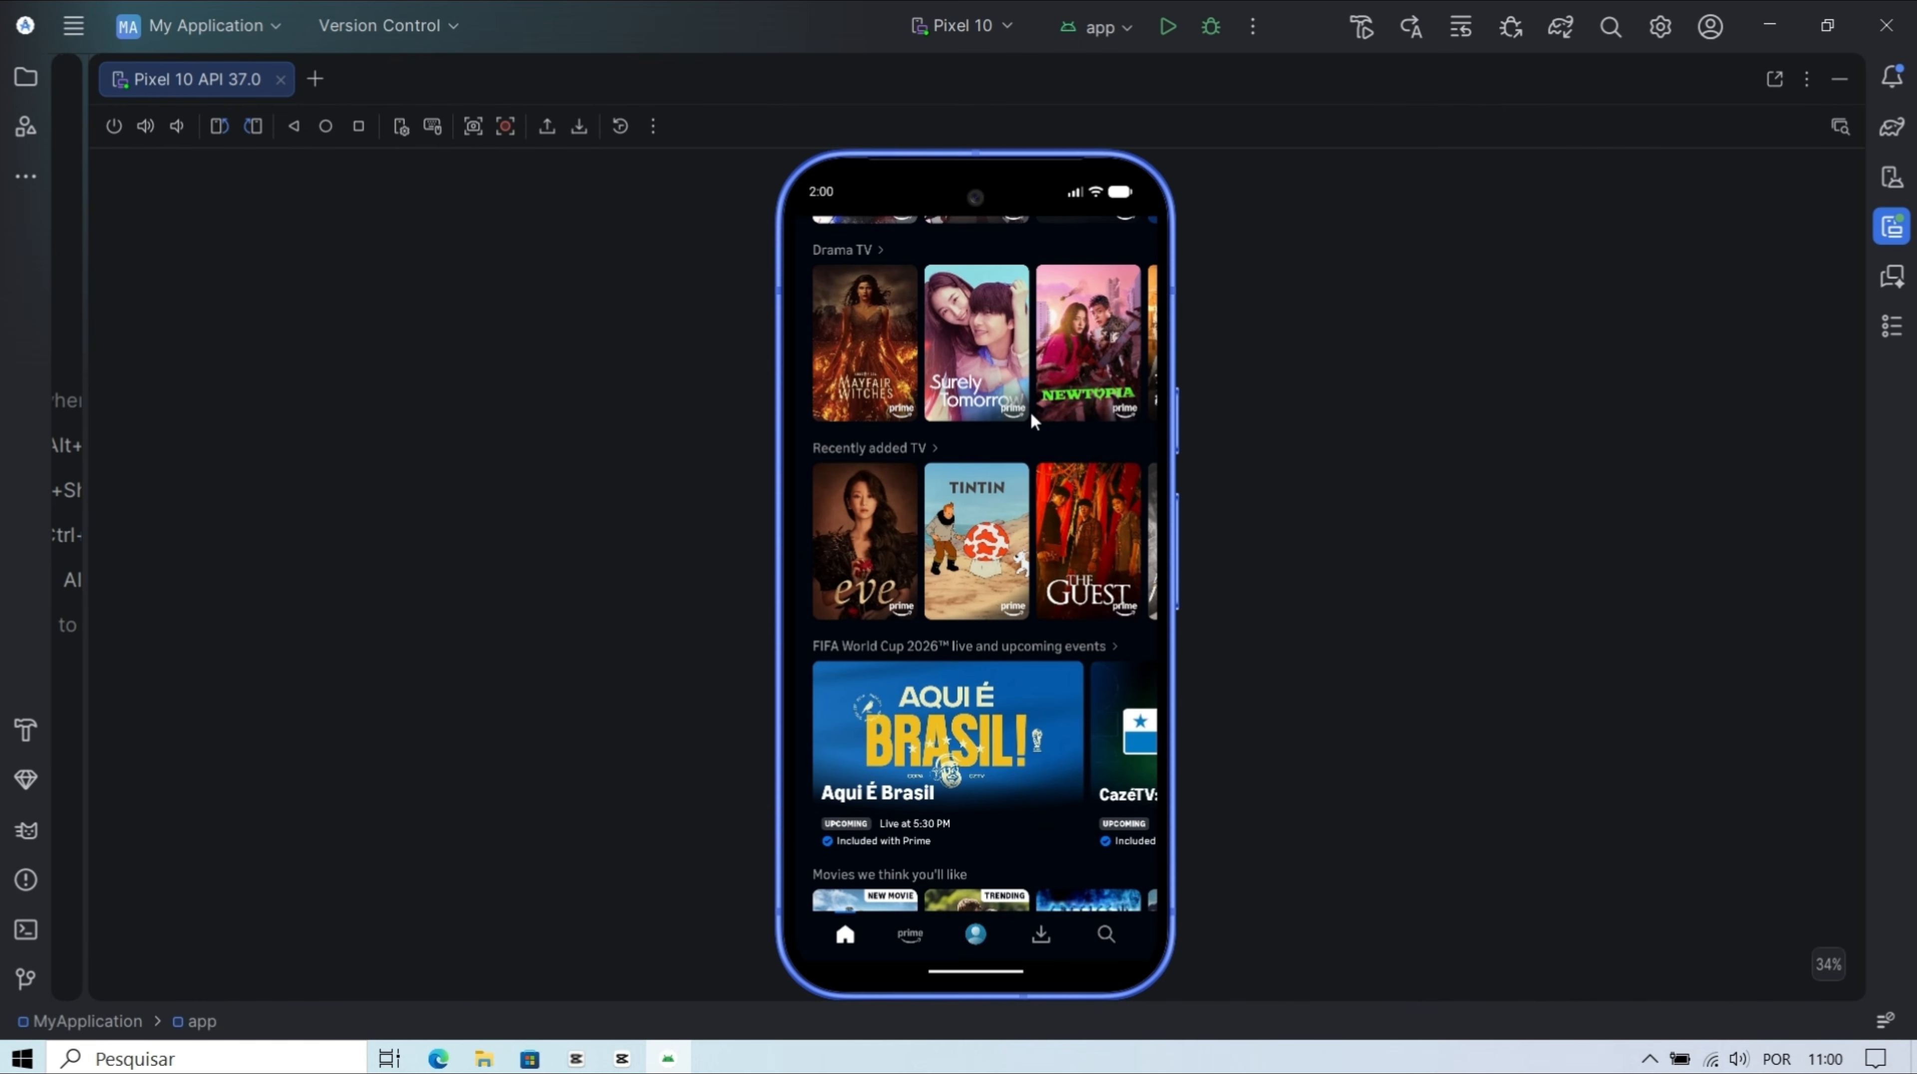
left_click(868, 359)
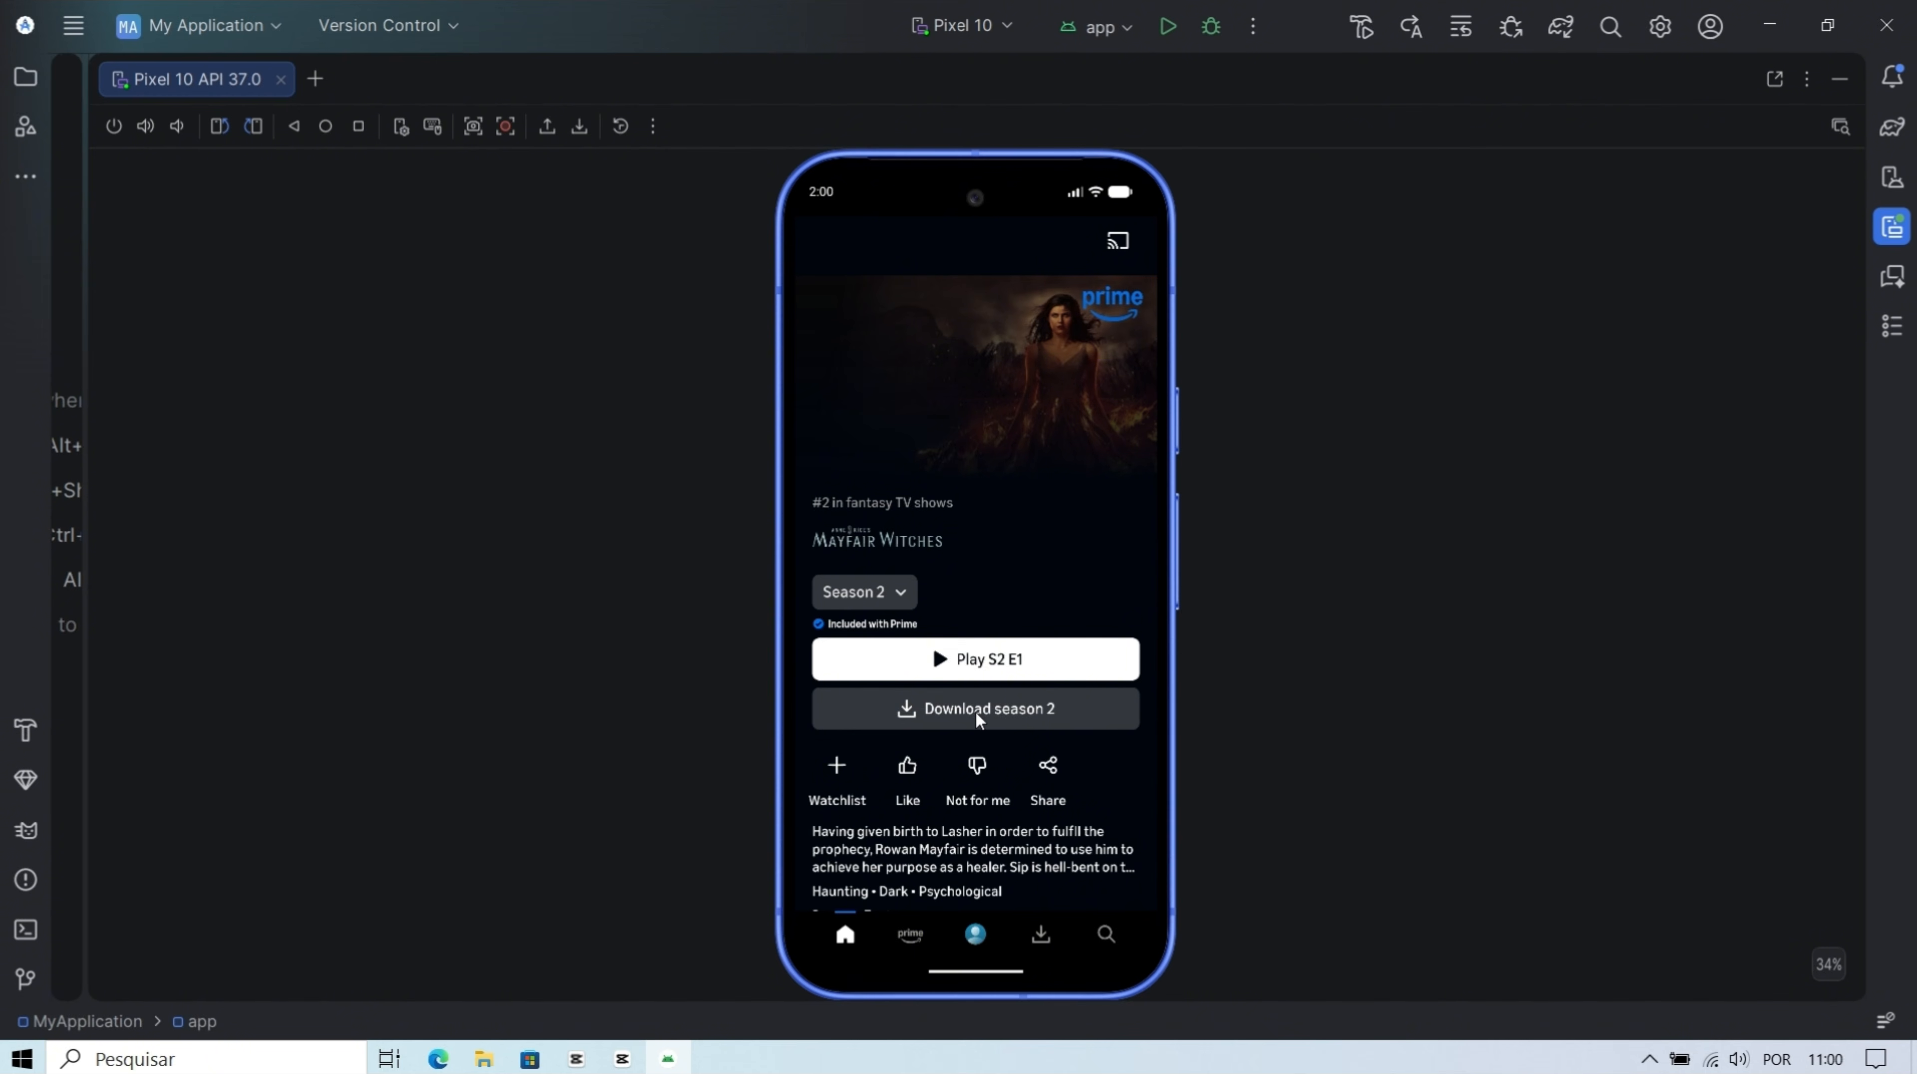
- Download season 2 of Mayfair Witches to internal storage with Português (Brasil) as the additional audio language
left_click(976, 715)
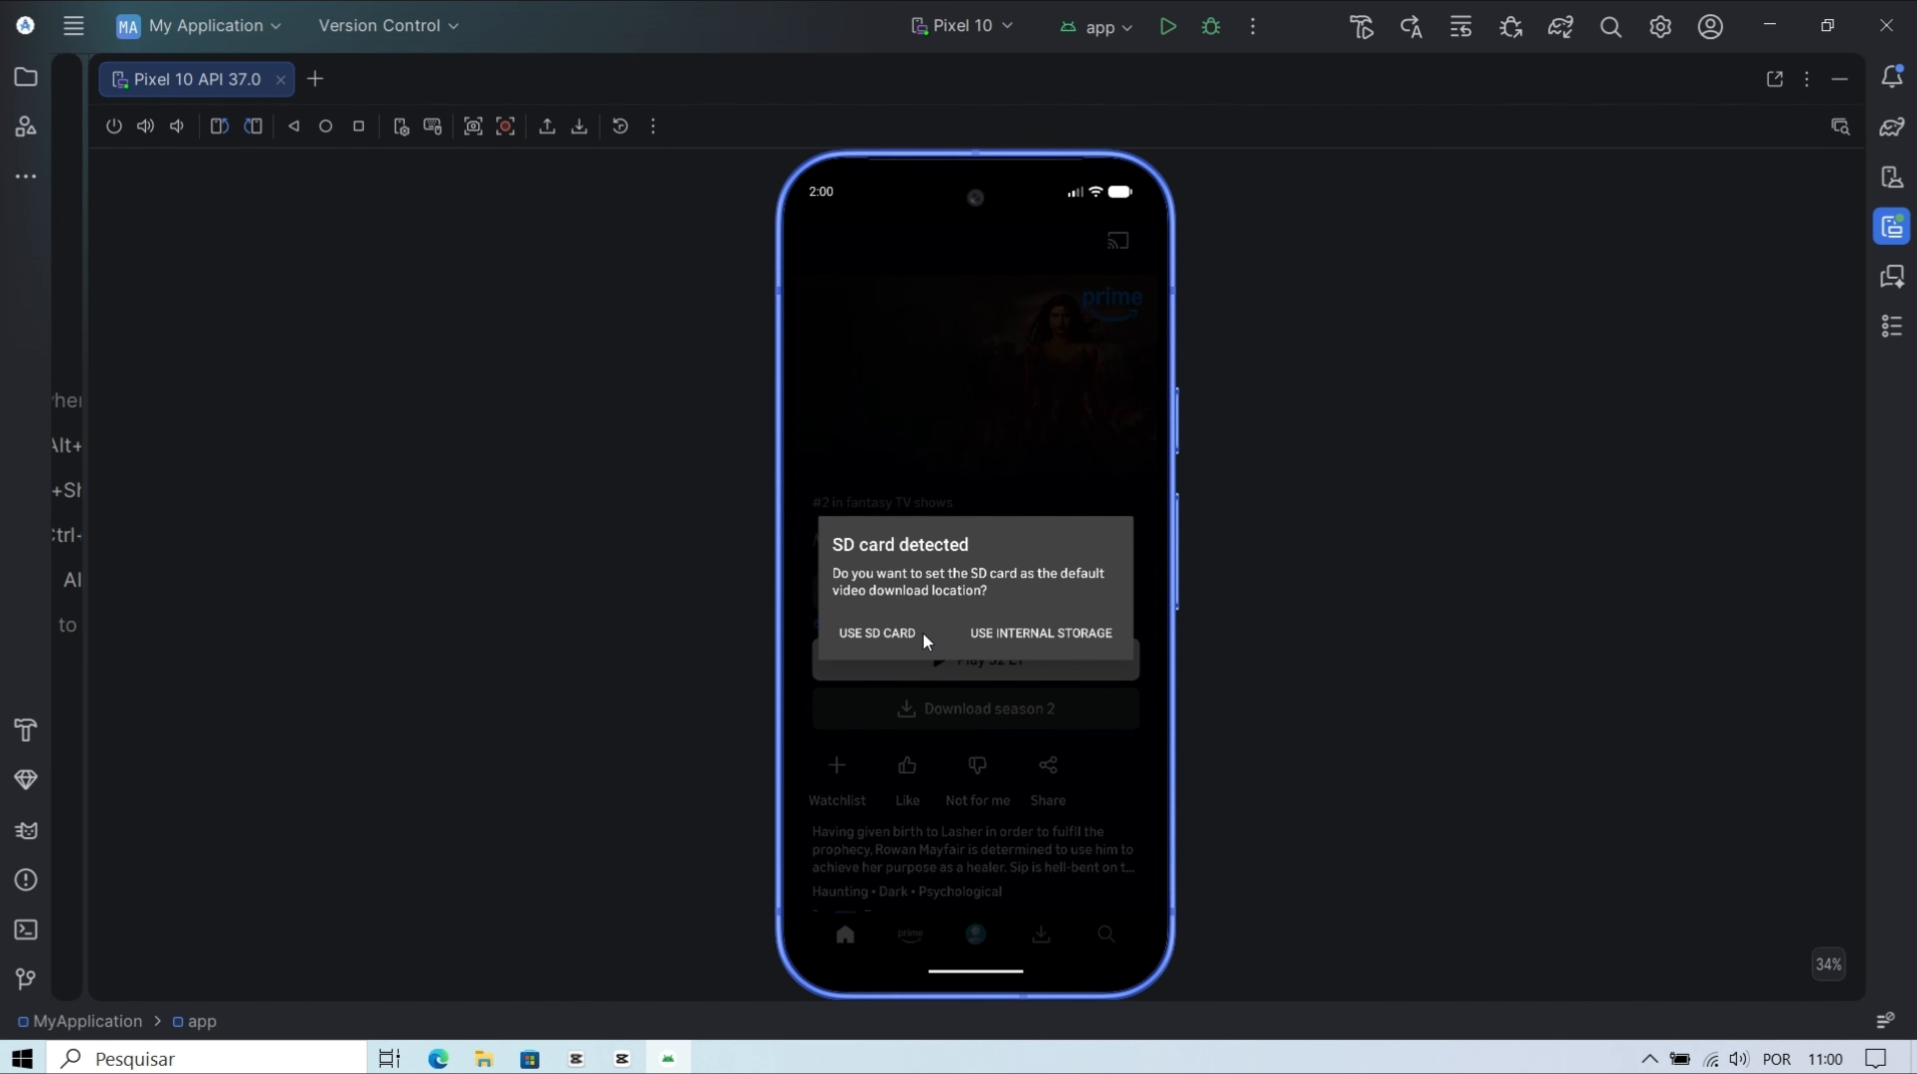
left_click(1014, 634)
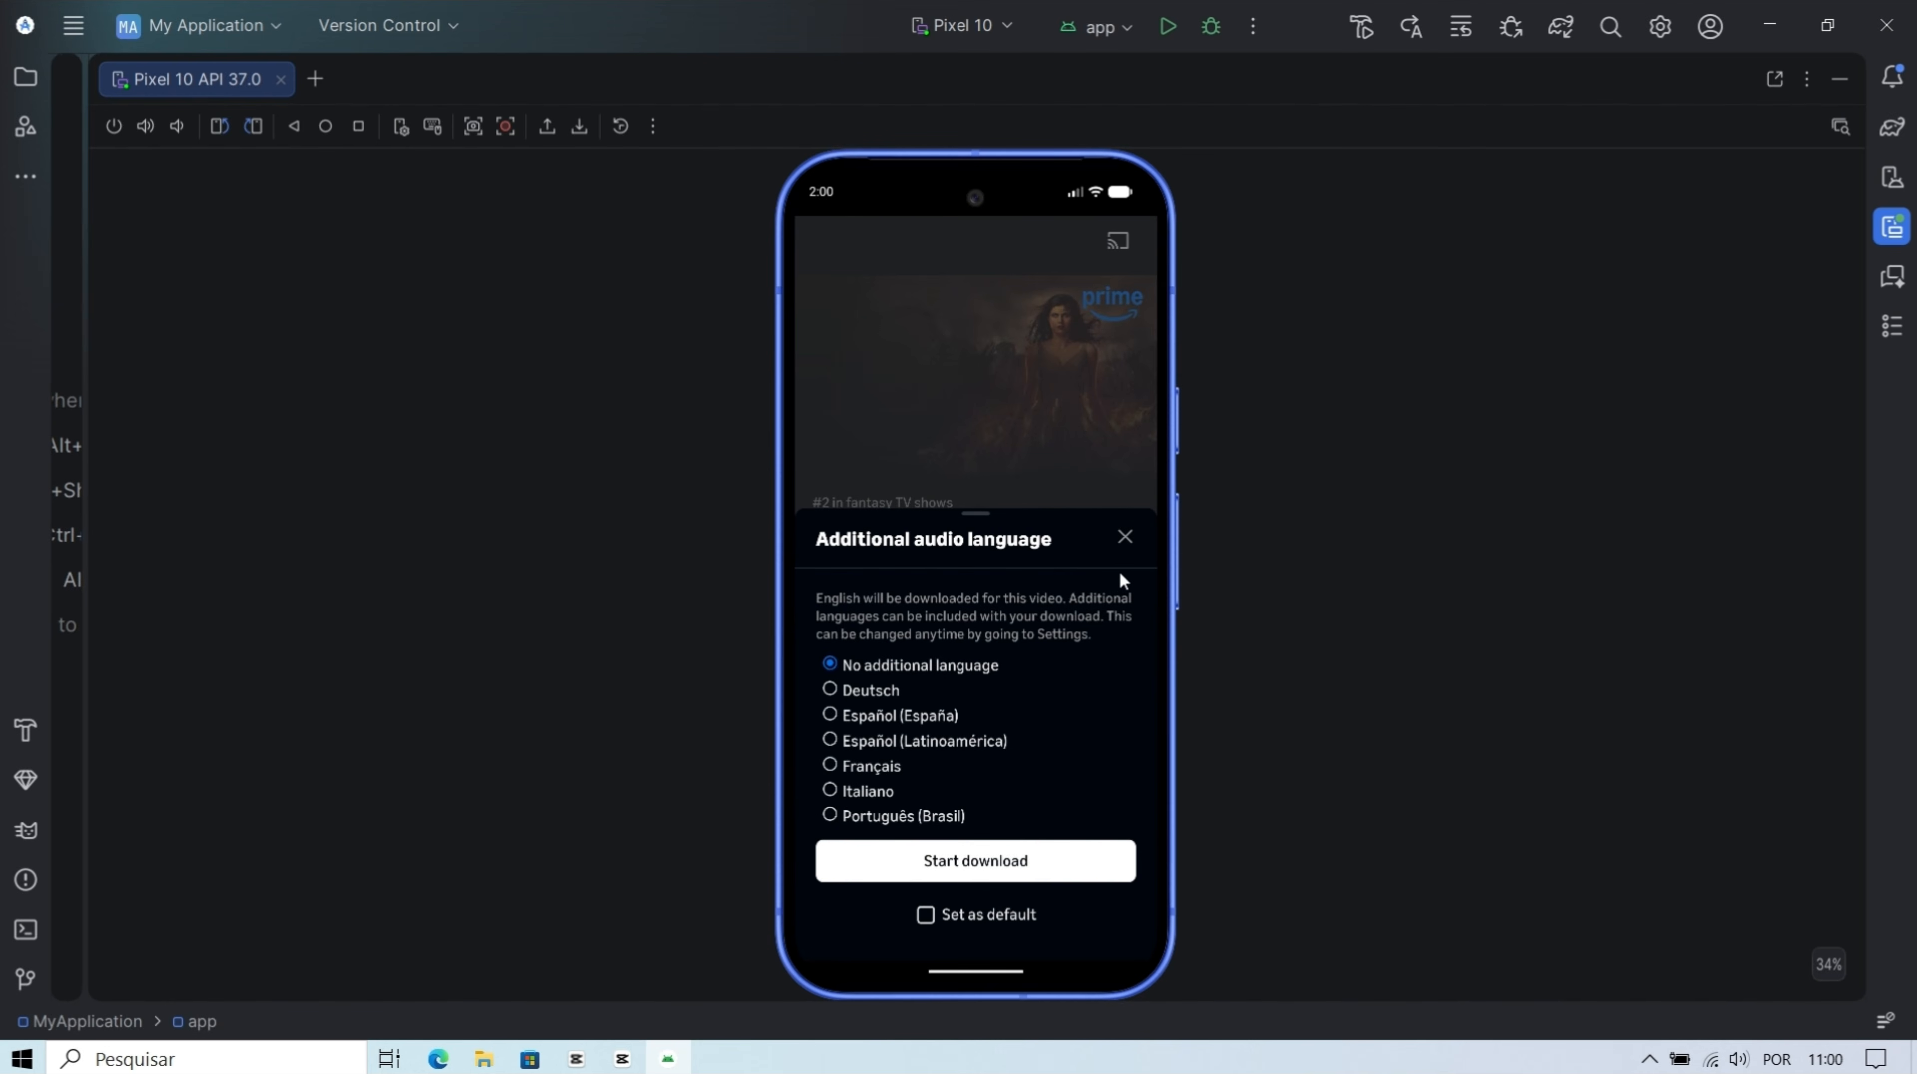
left_click(829, 816)
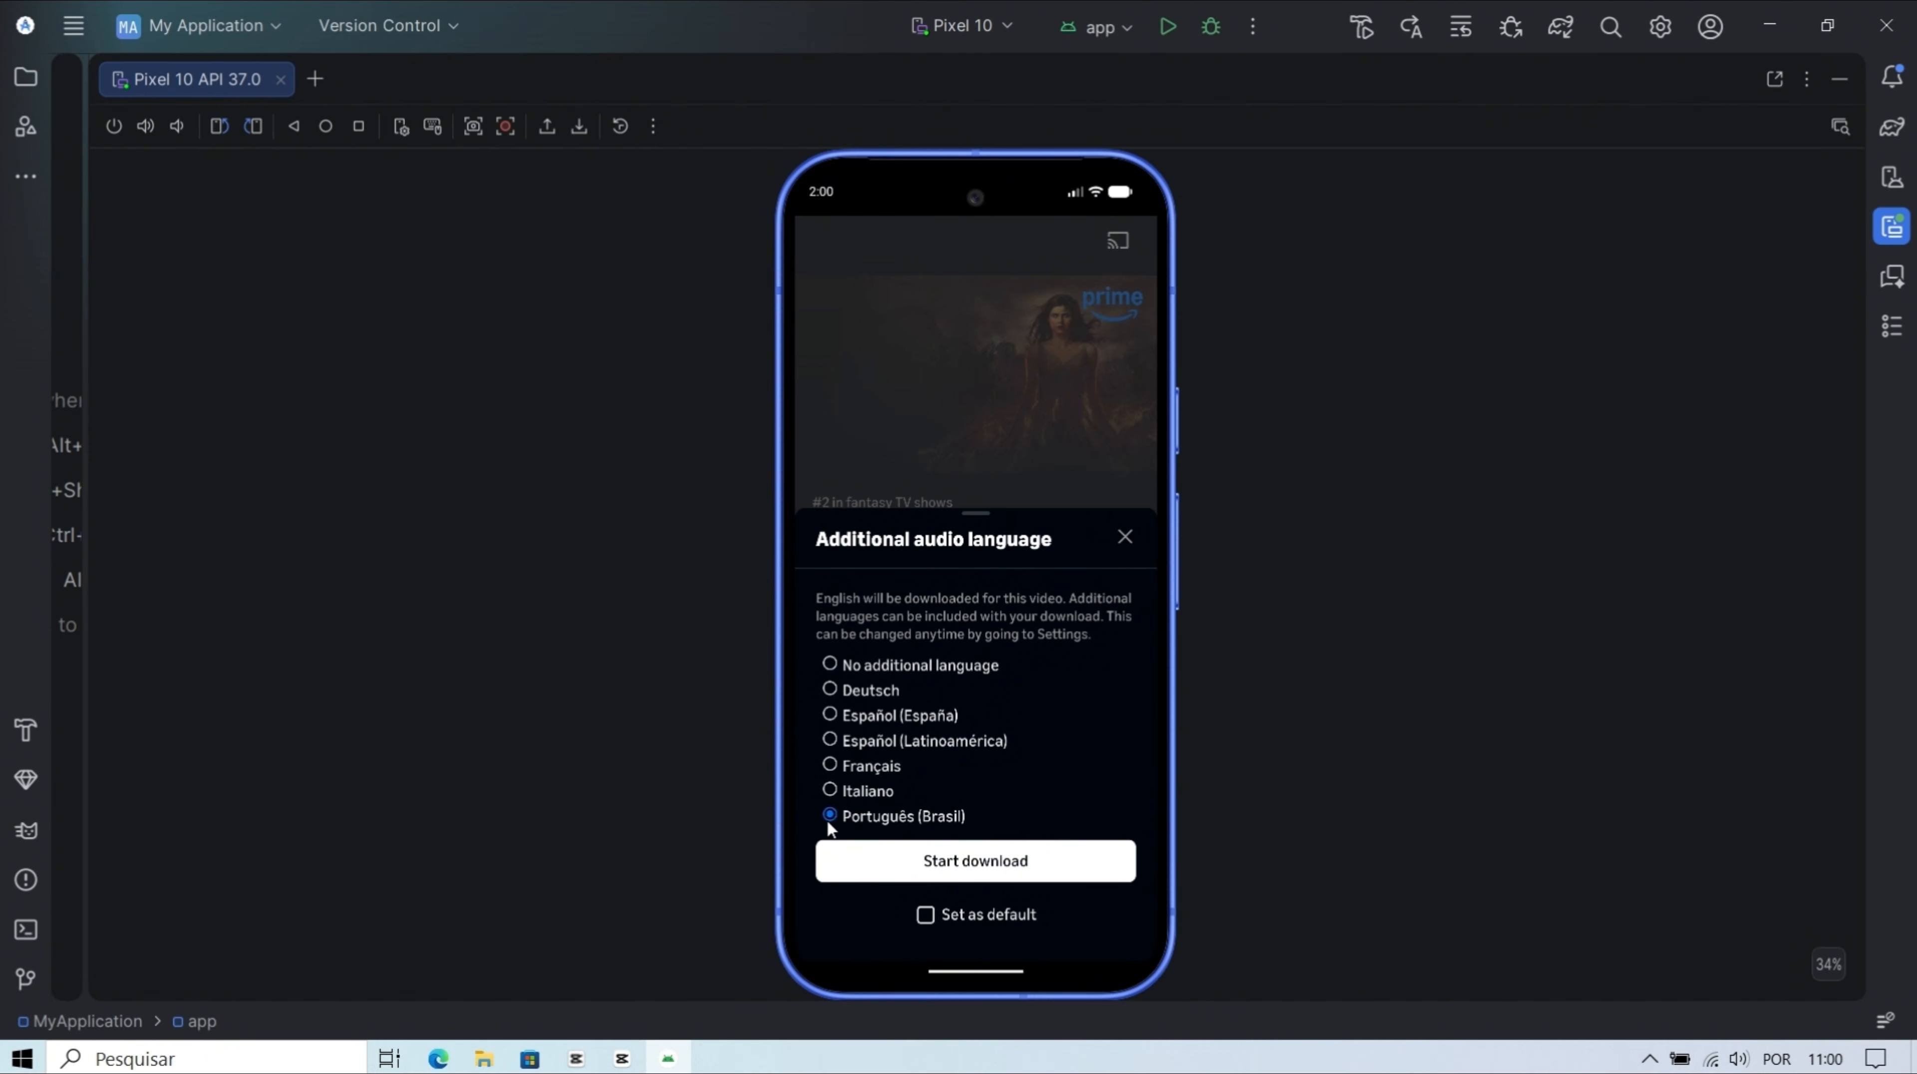
left_click(992, 868)
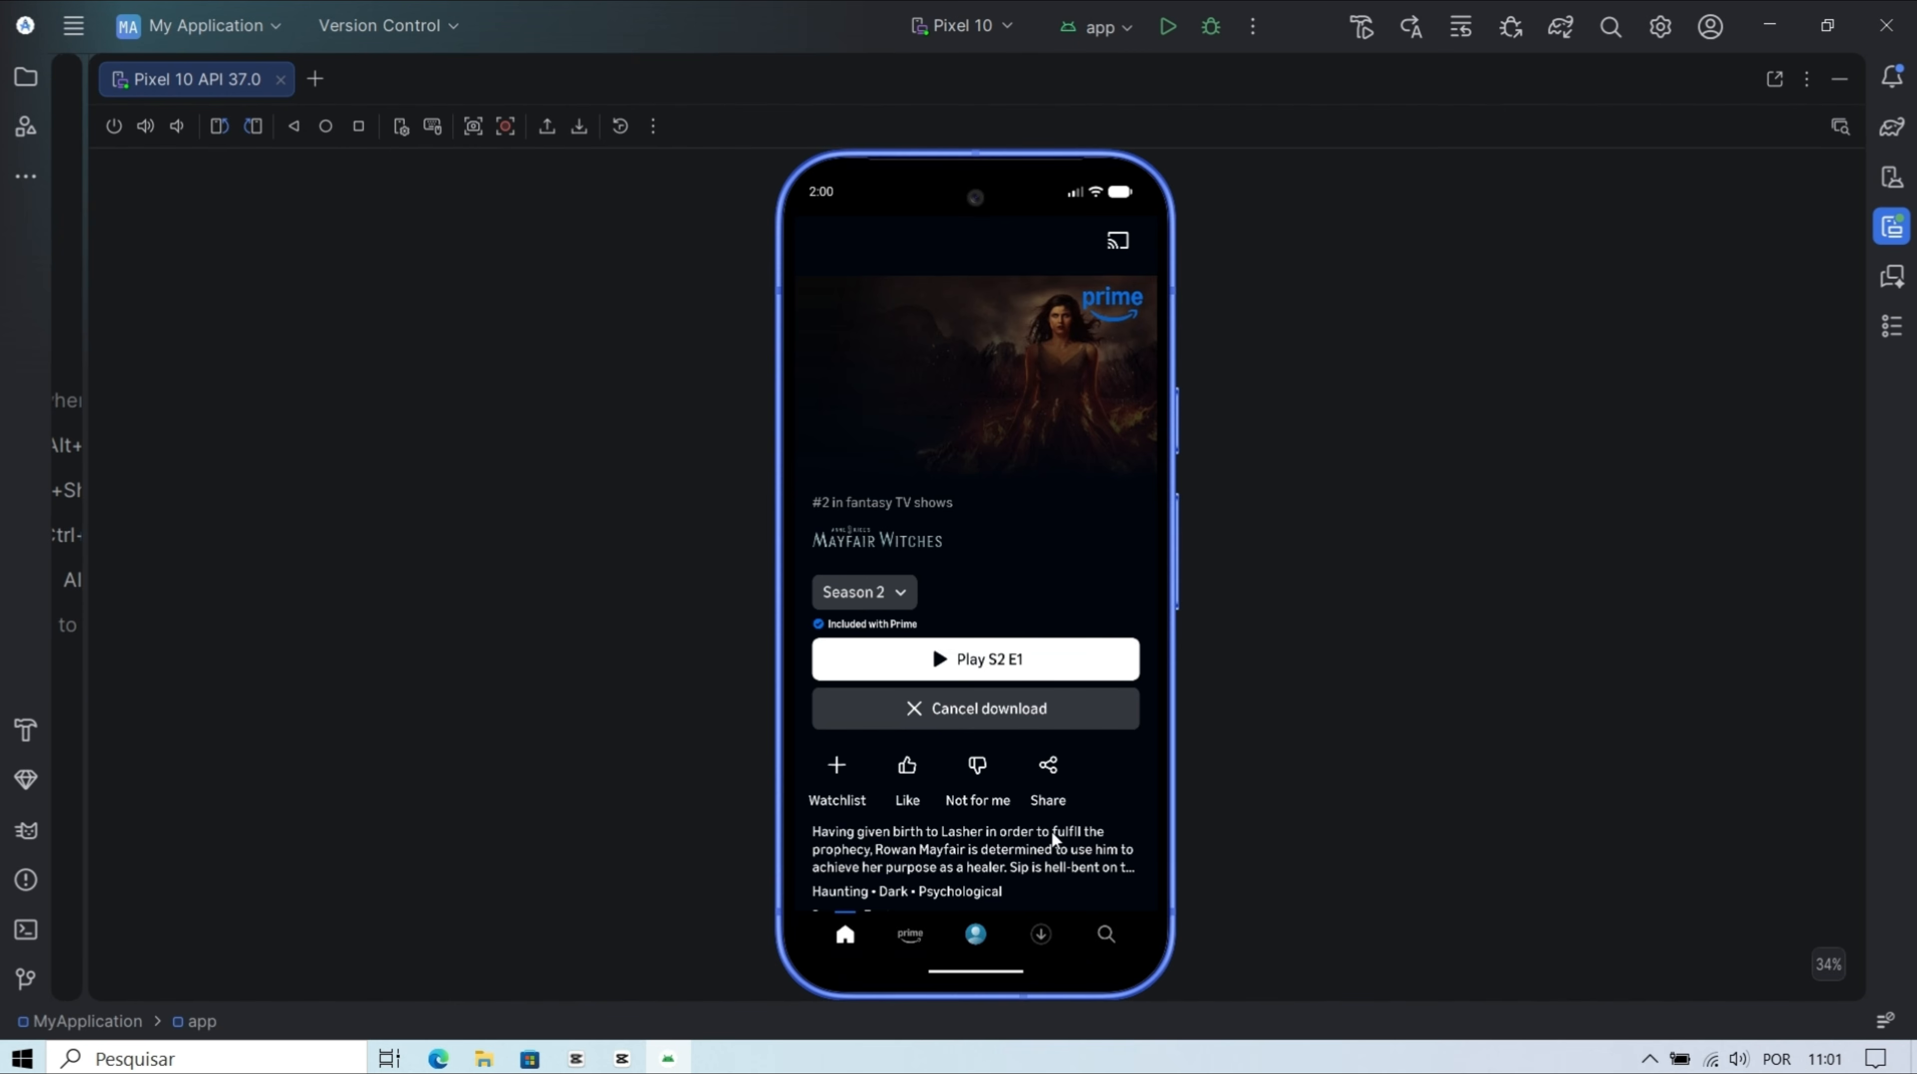